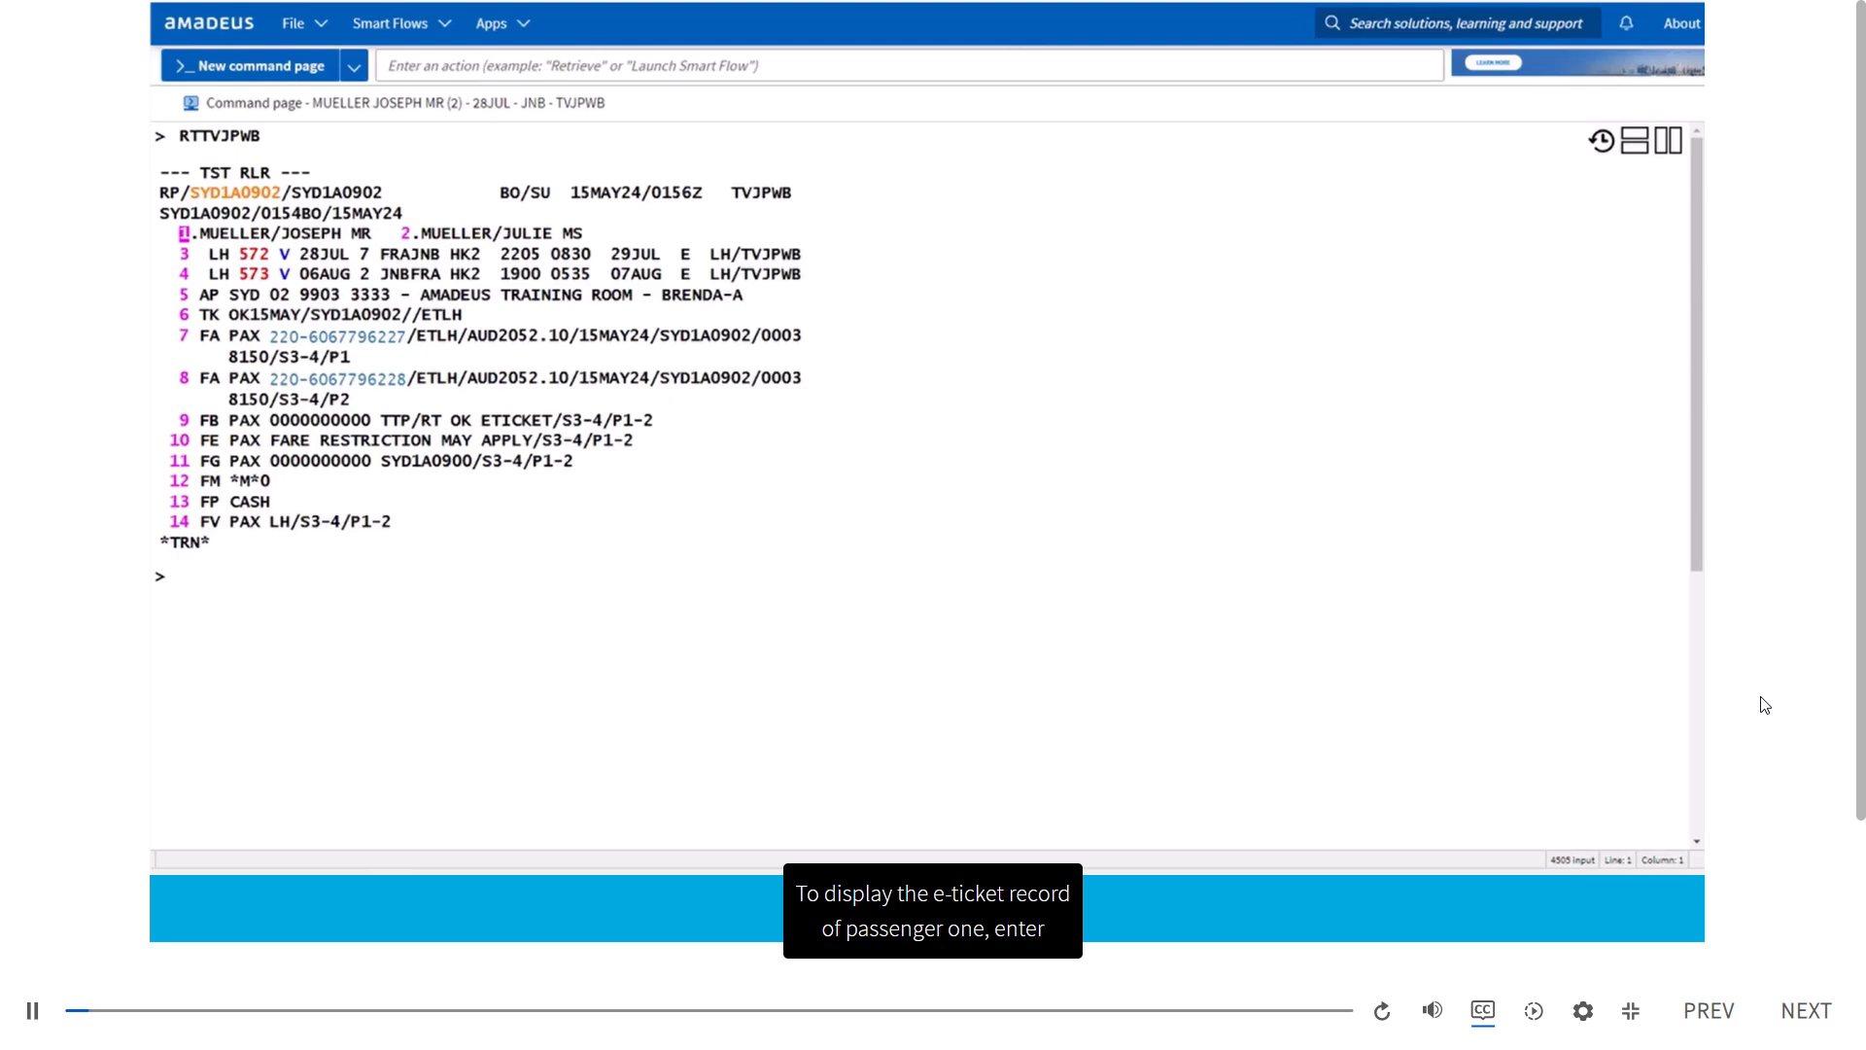
# Display the e-ticket records of passengers 1 and 2 from PNR lines 7 and 8
pyautogui.write('TWD/L7')
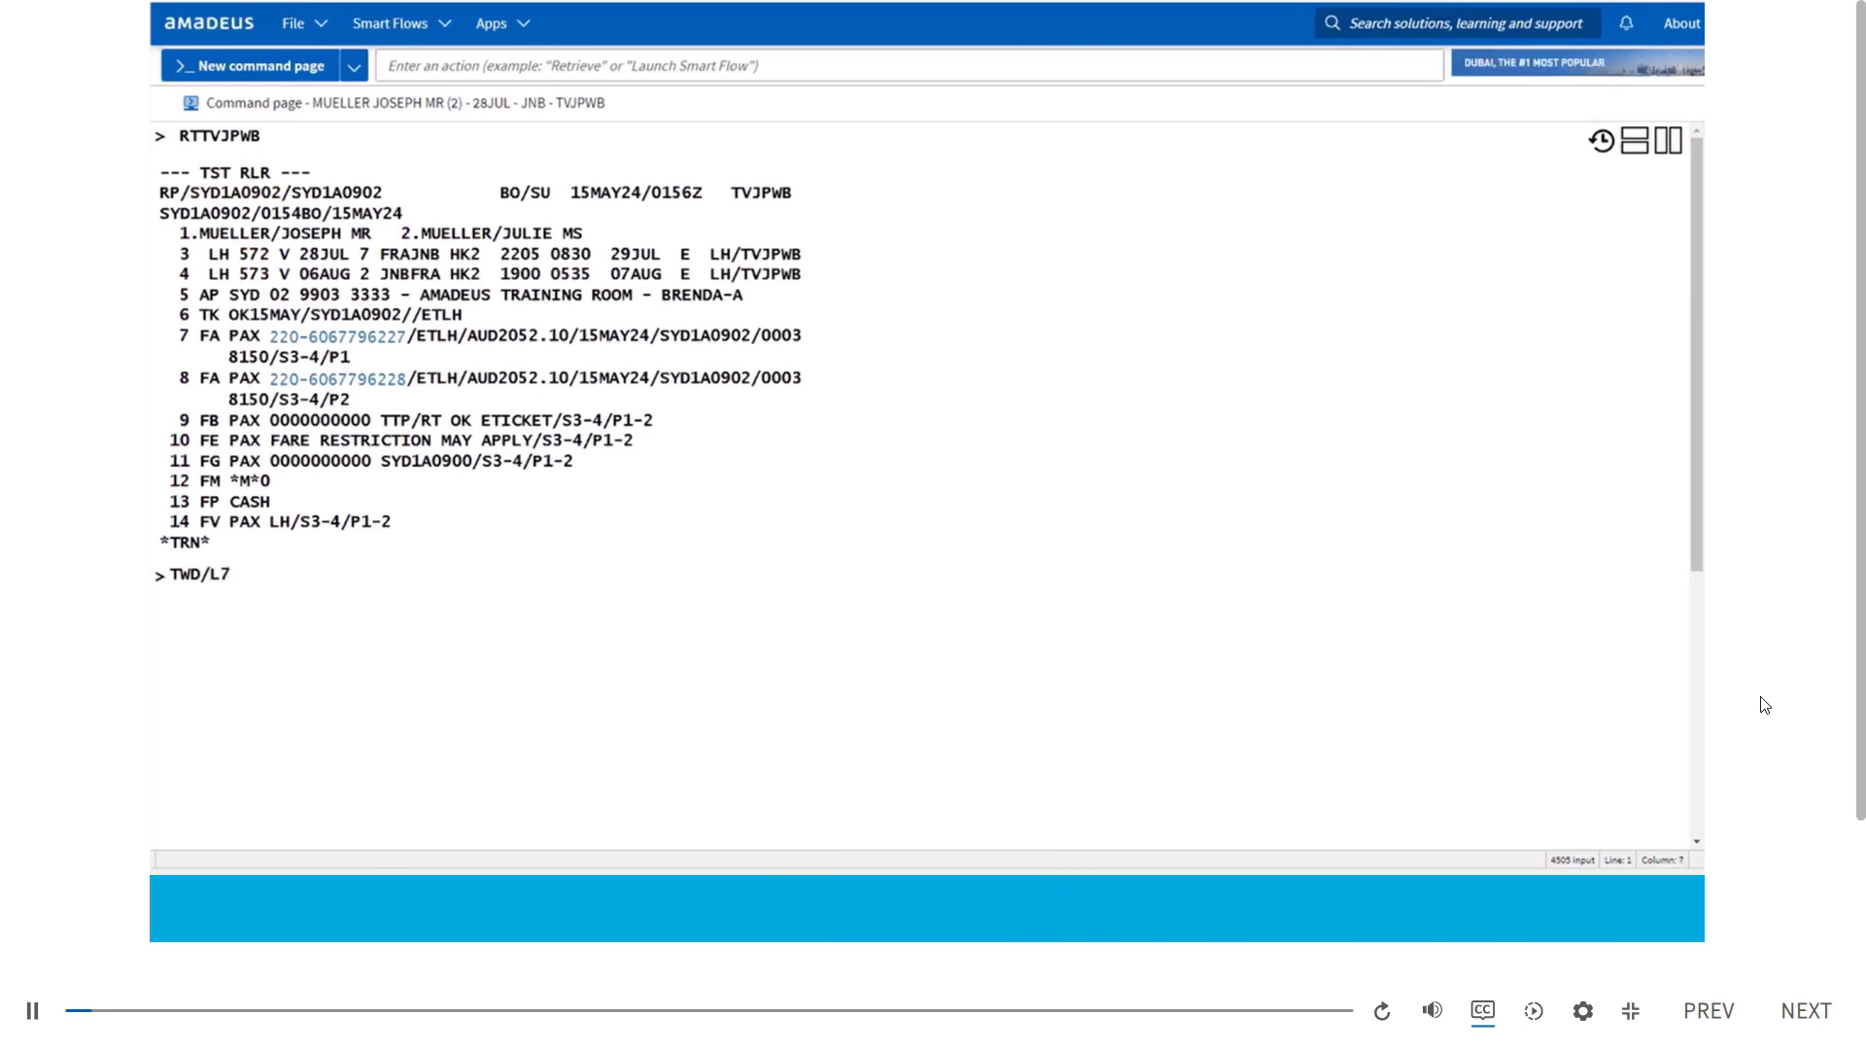
pyautogui.press('Return')
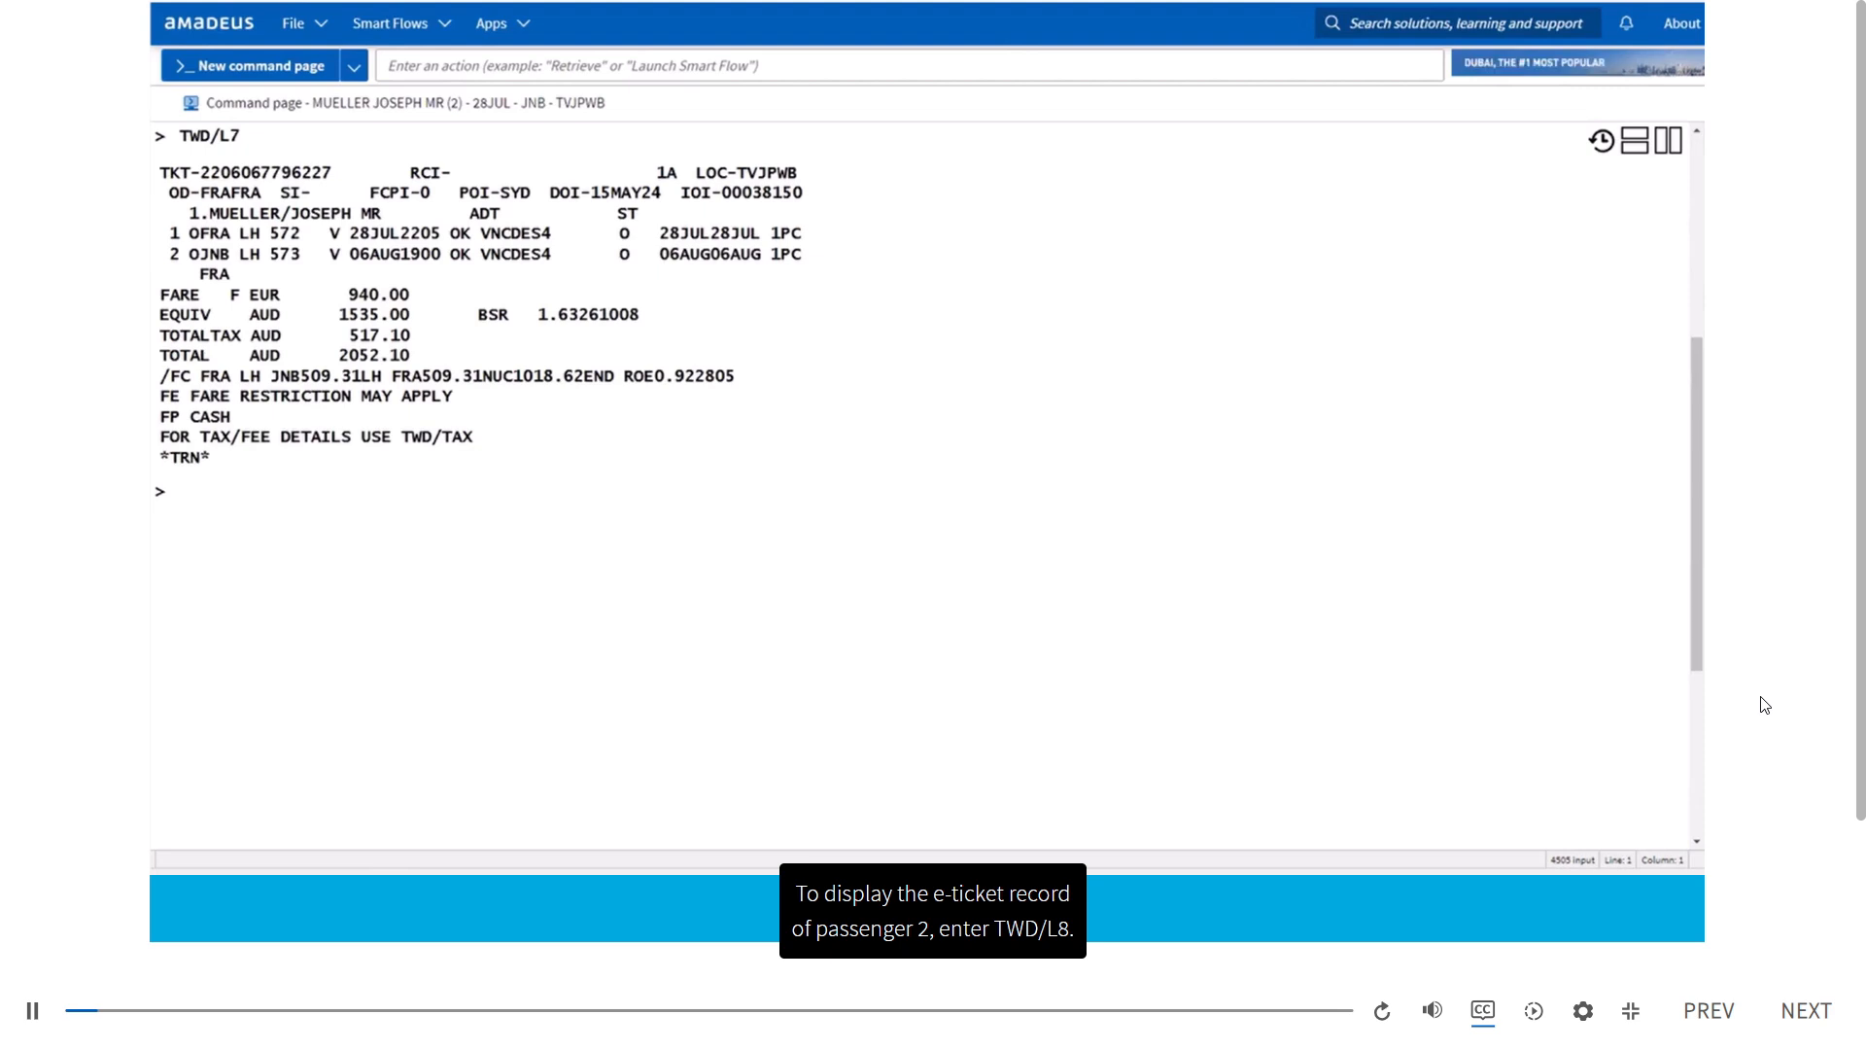
pyautogui.write('TWD/L8')
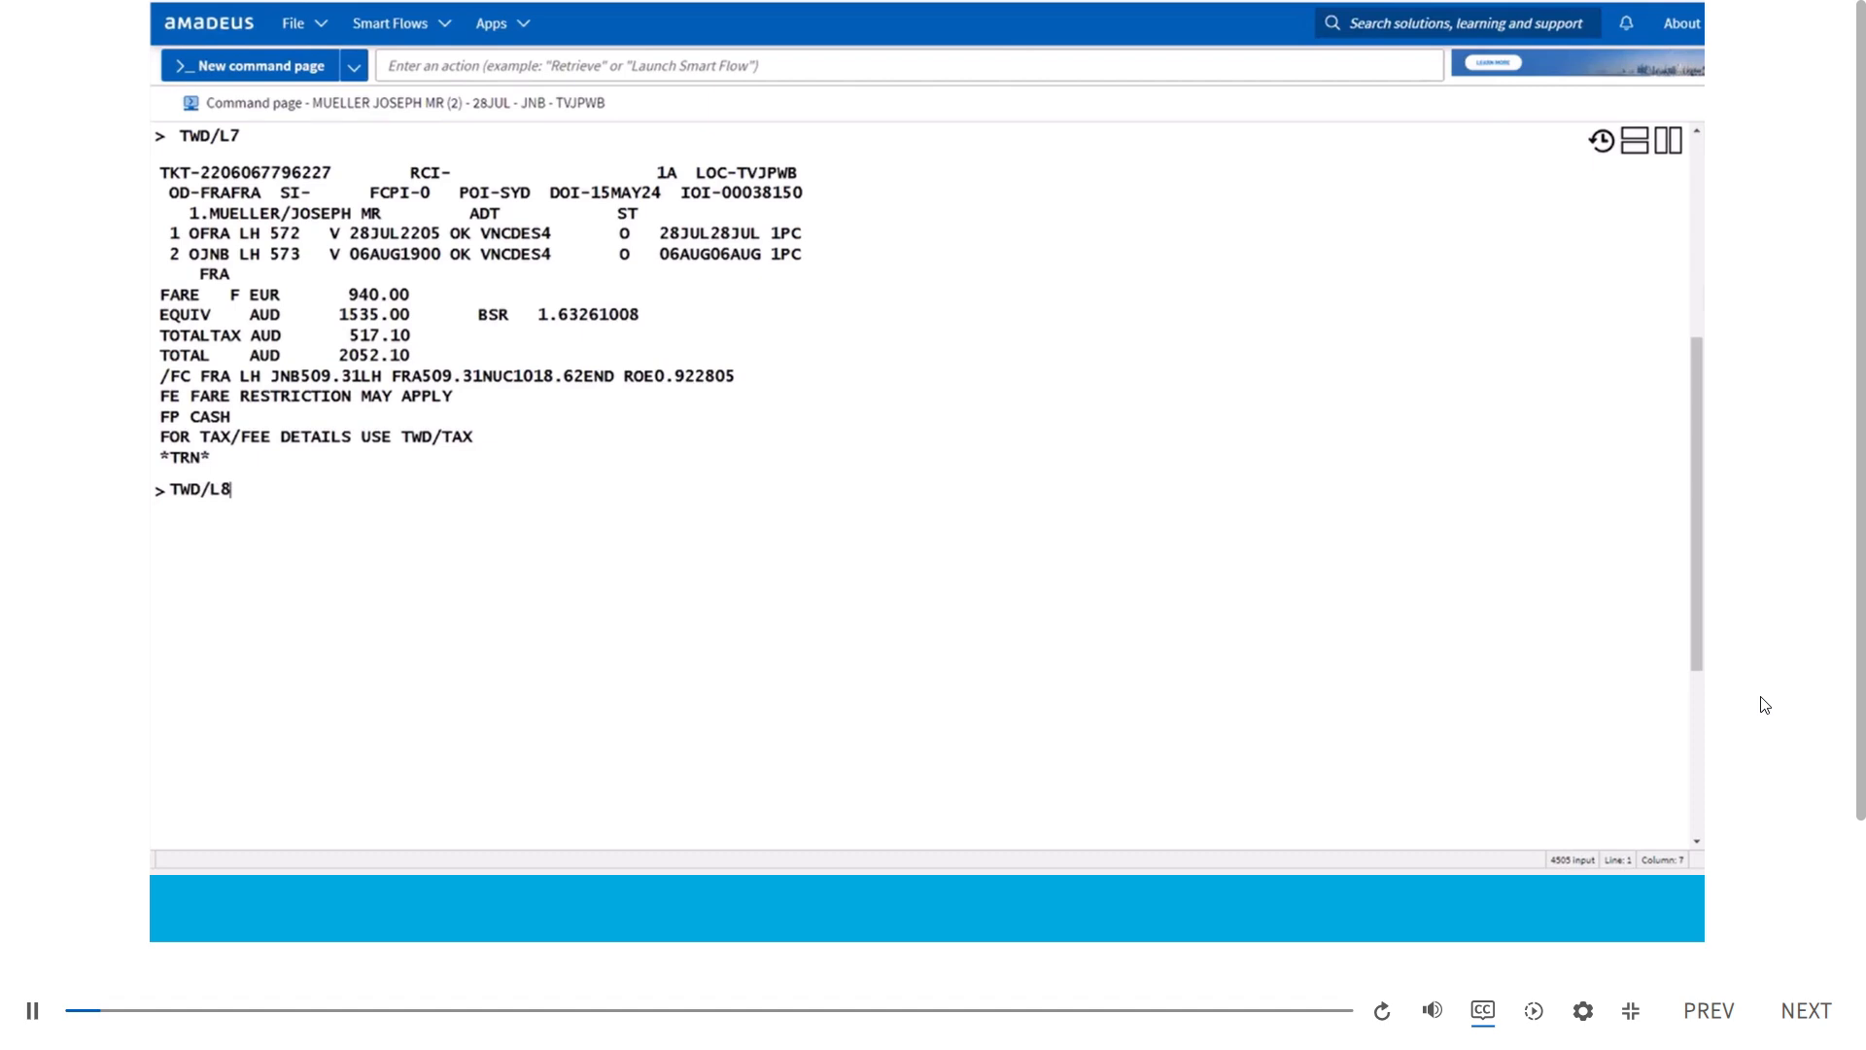
pyautogui.press('Return')
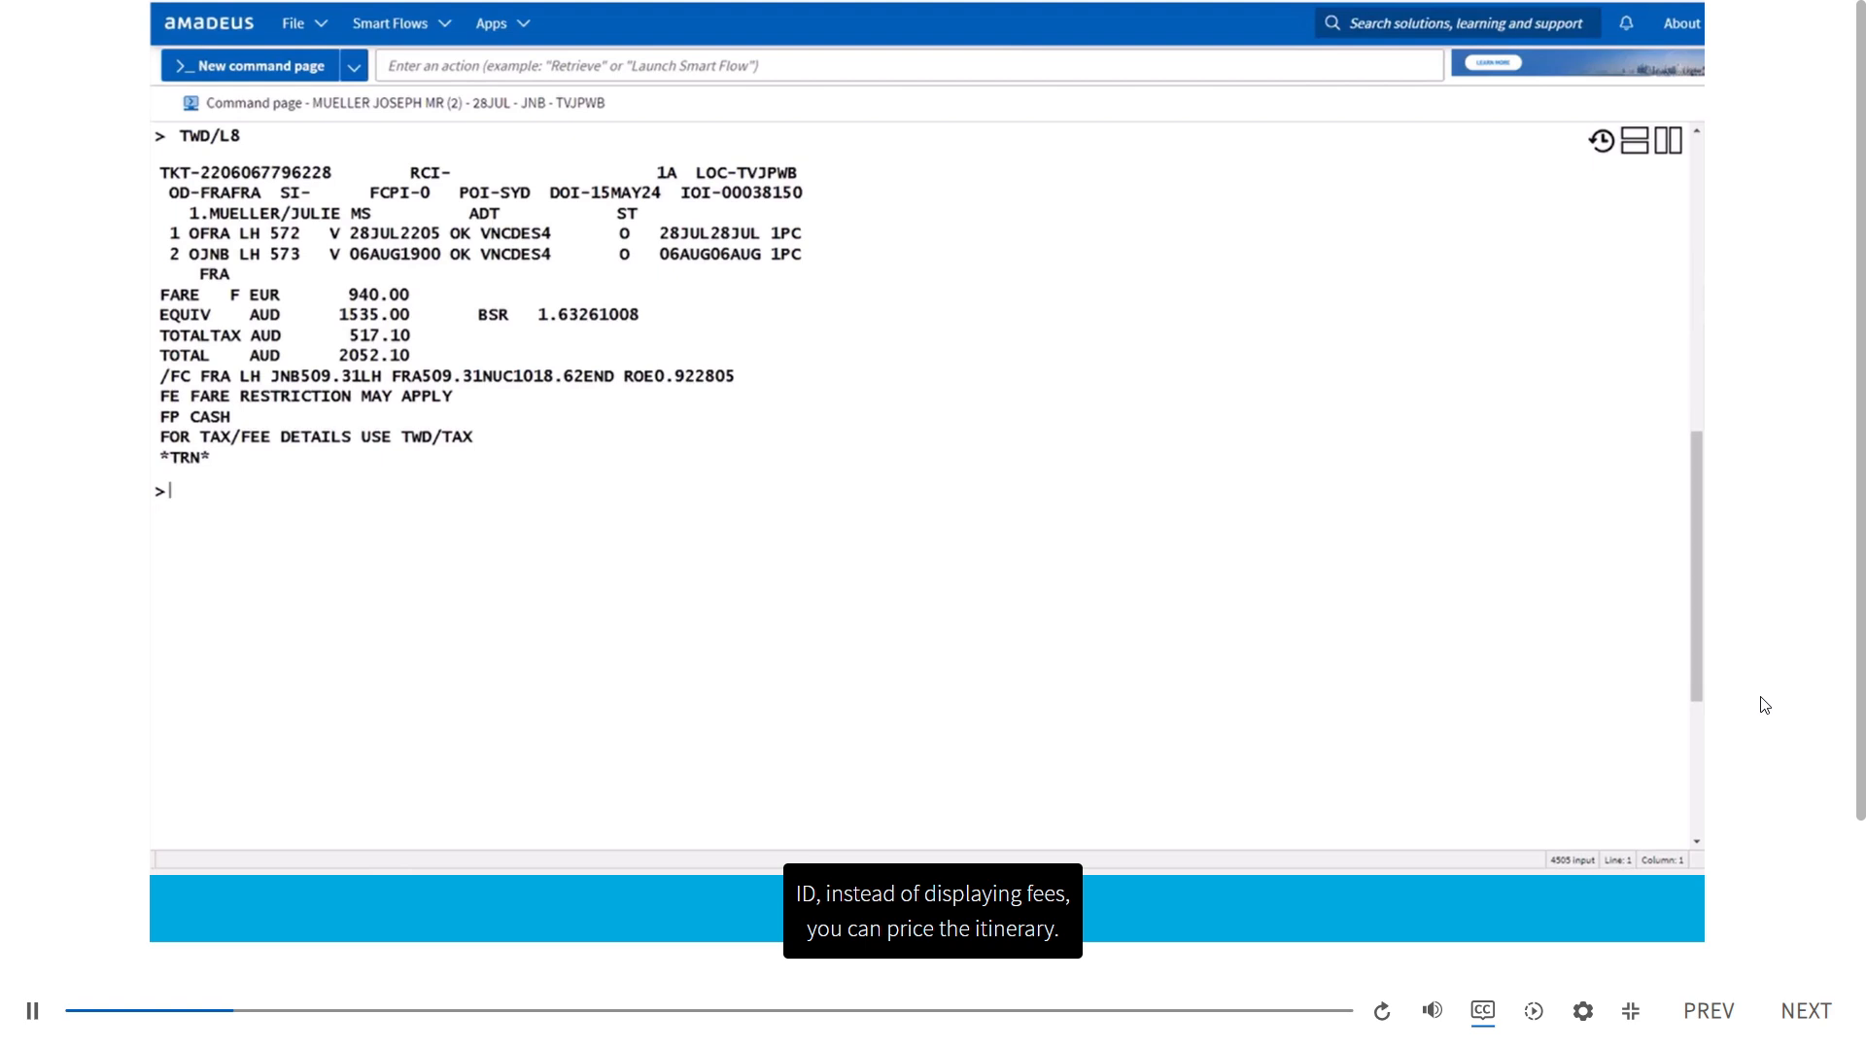
# Price the itinerary informatively with FXX at the 15MAY24 issue date, first without a fare type and again with the UP option
pyautogui.write('FXX/R,15')
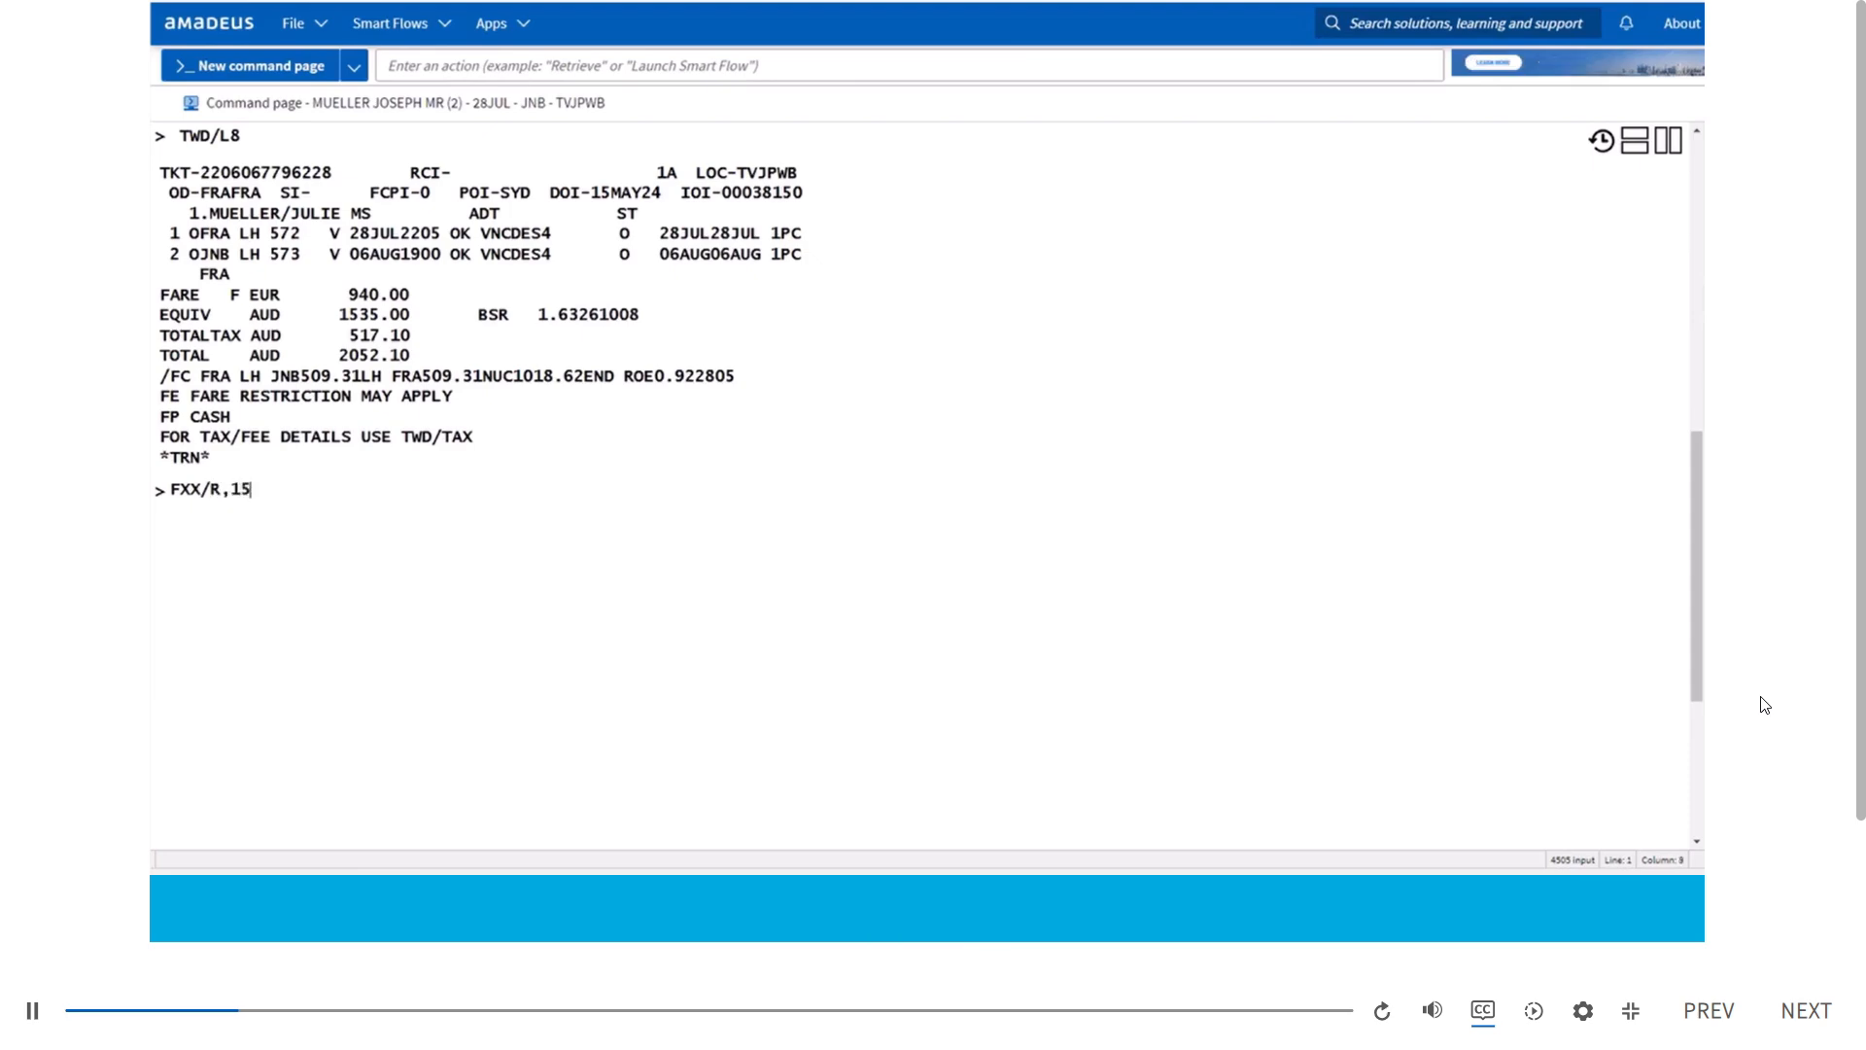
pyautogui.write('MAY24')
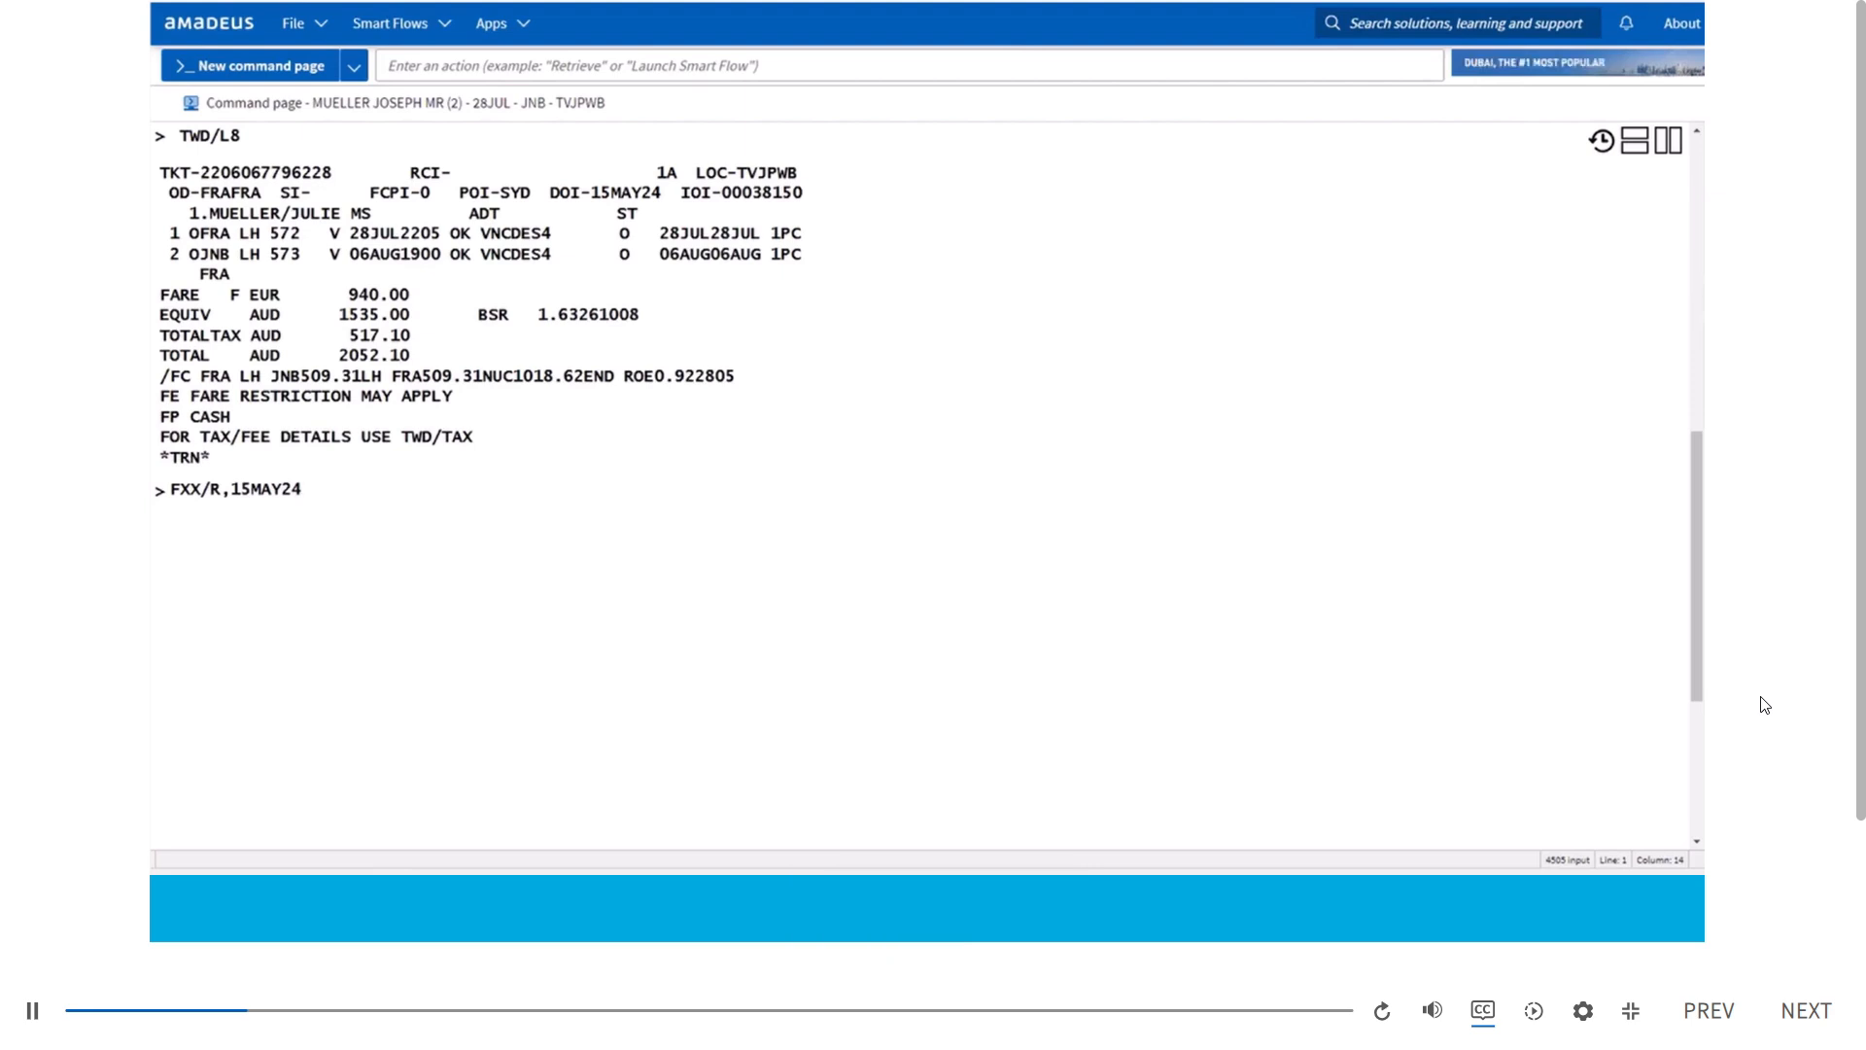
pyautogui.press('Return')
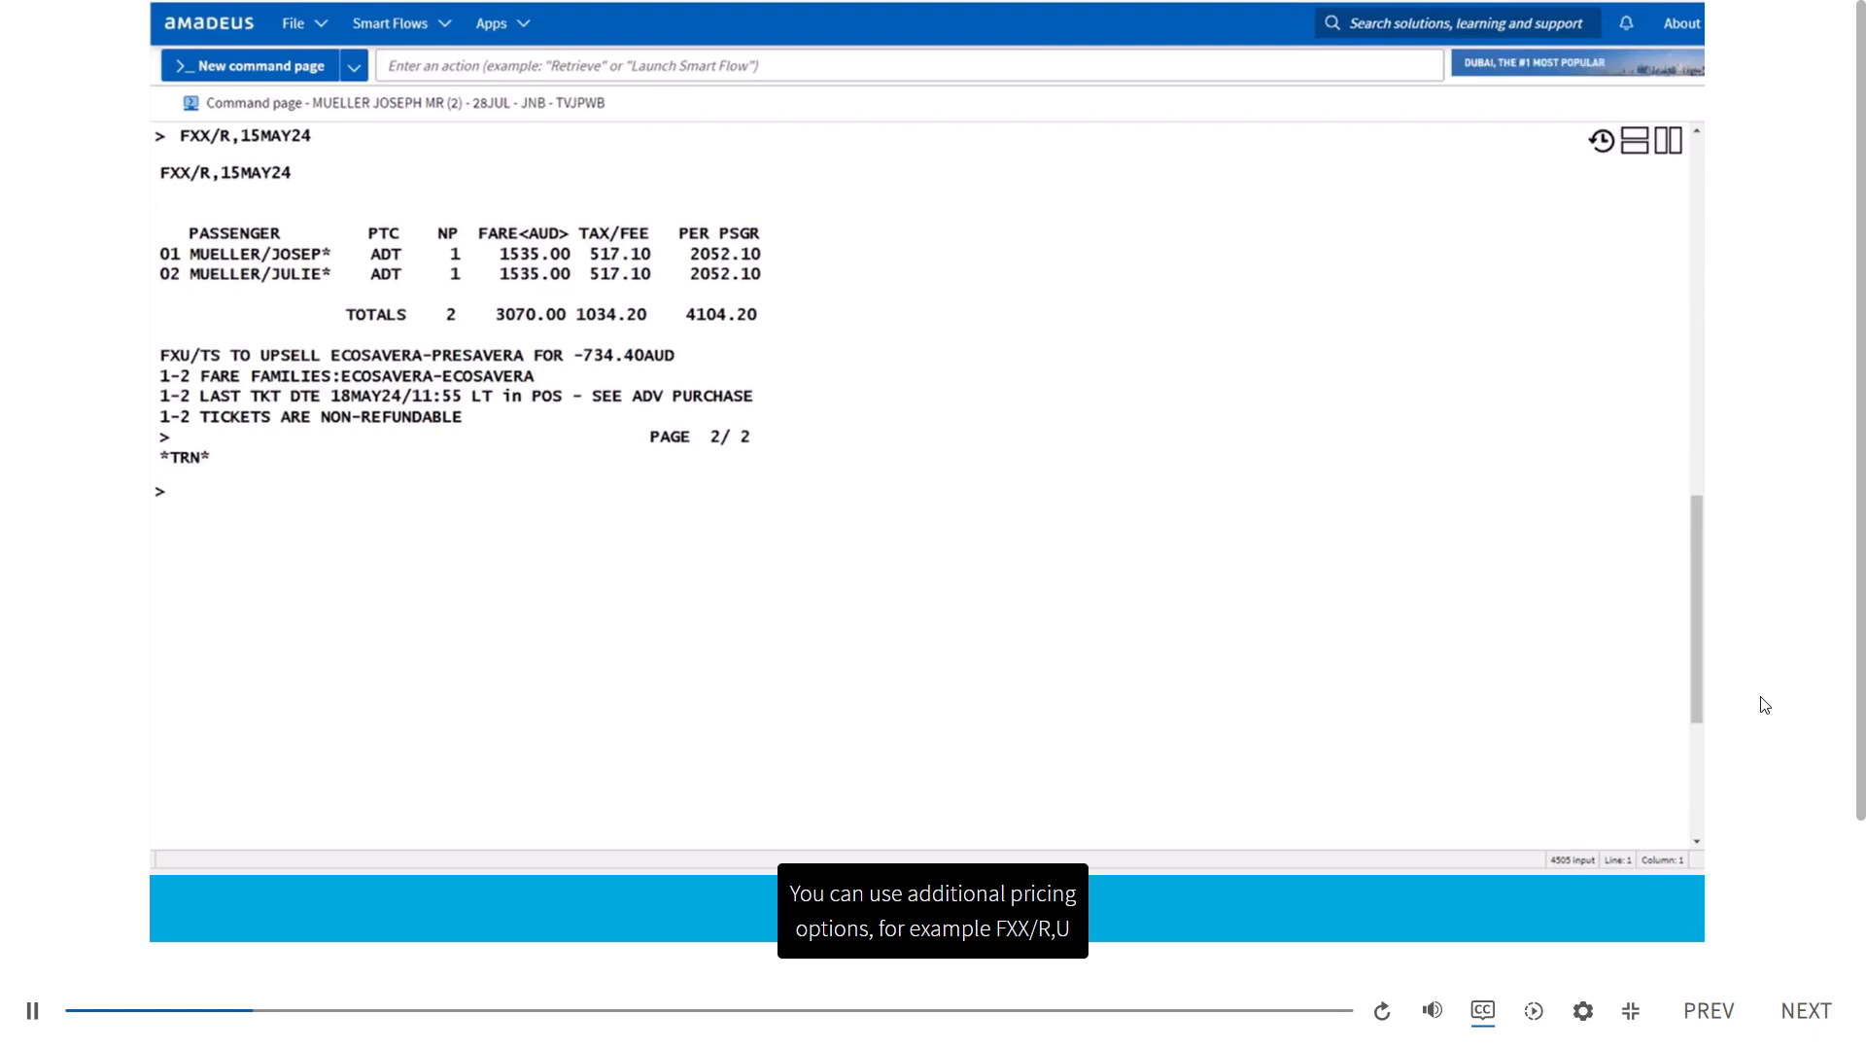
pyautogui.write('FXX/R,15')
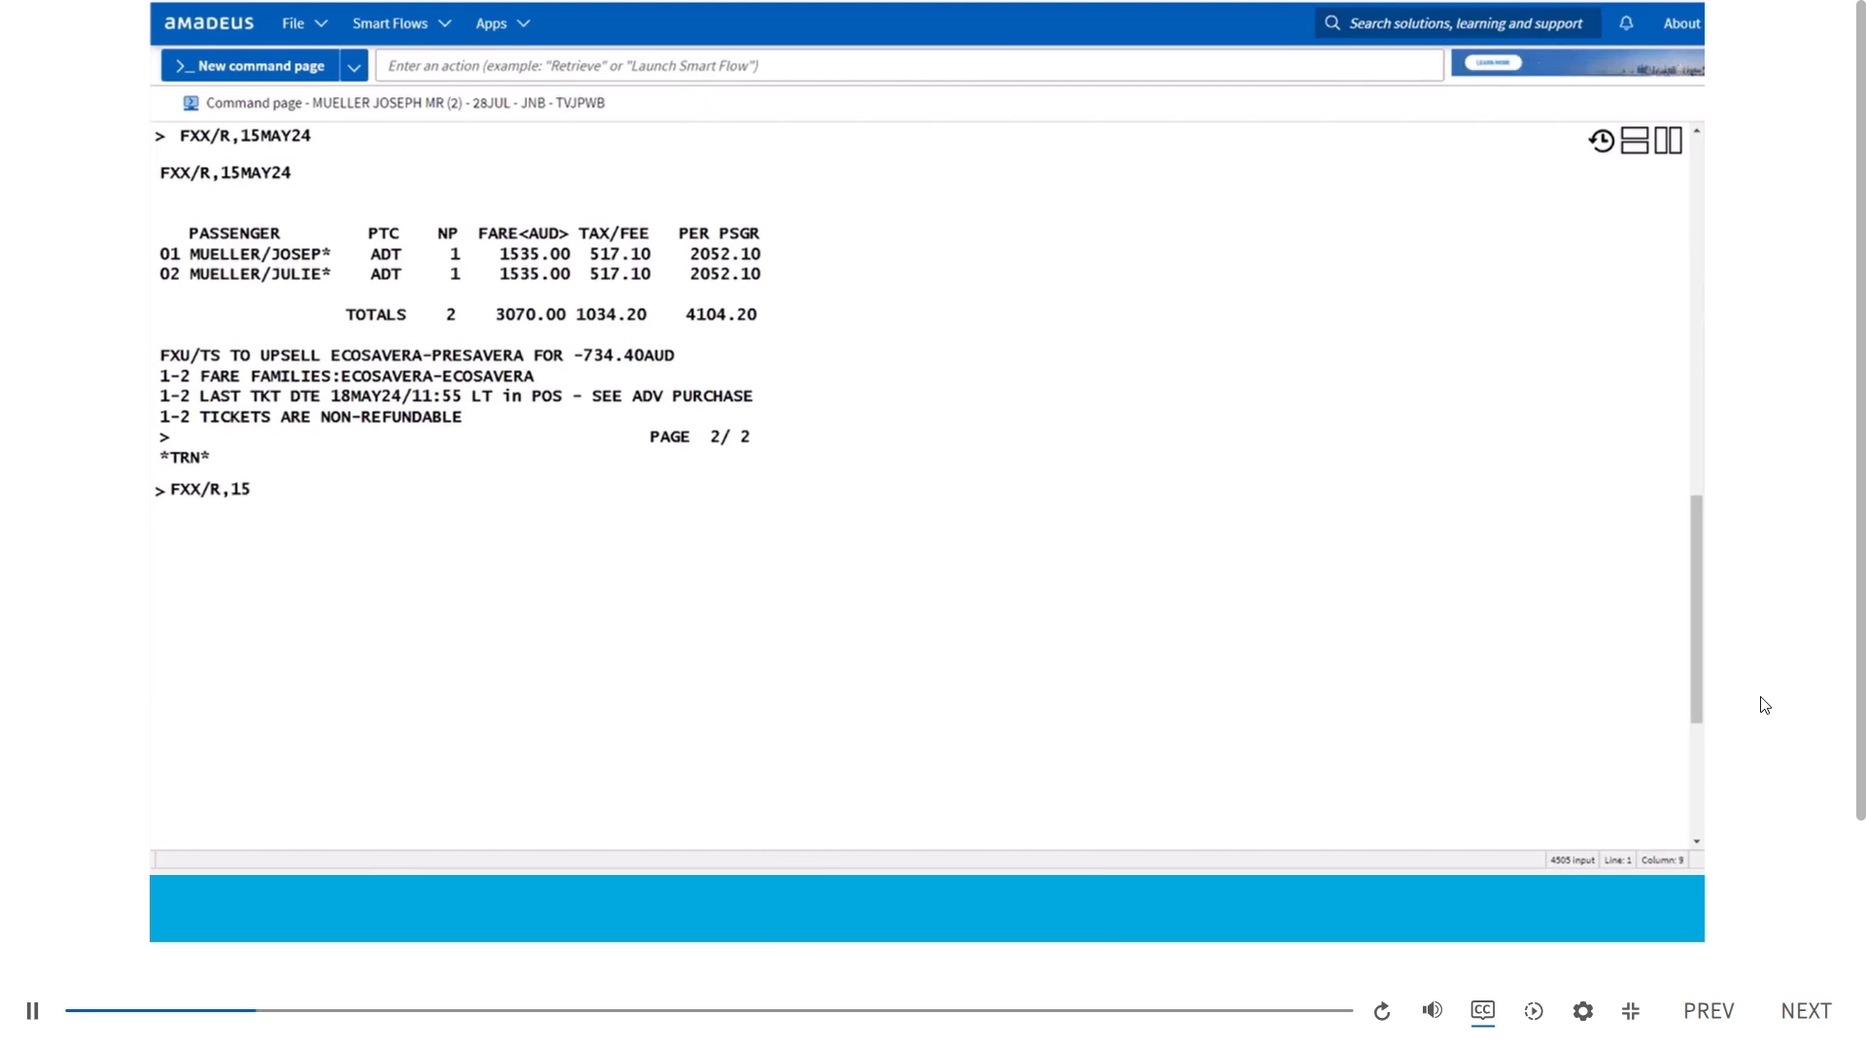
pyautogui.write('MAY24,UP')
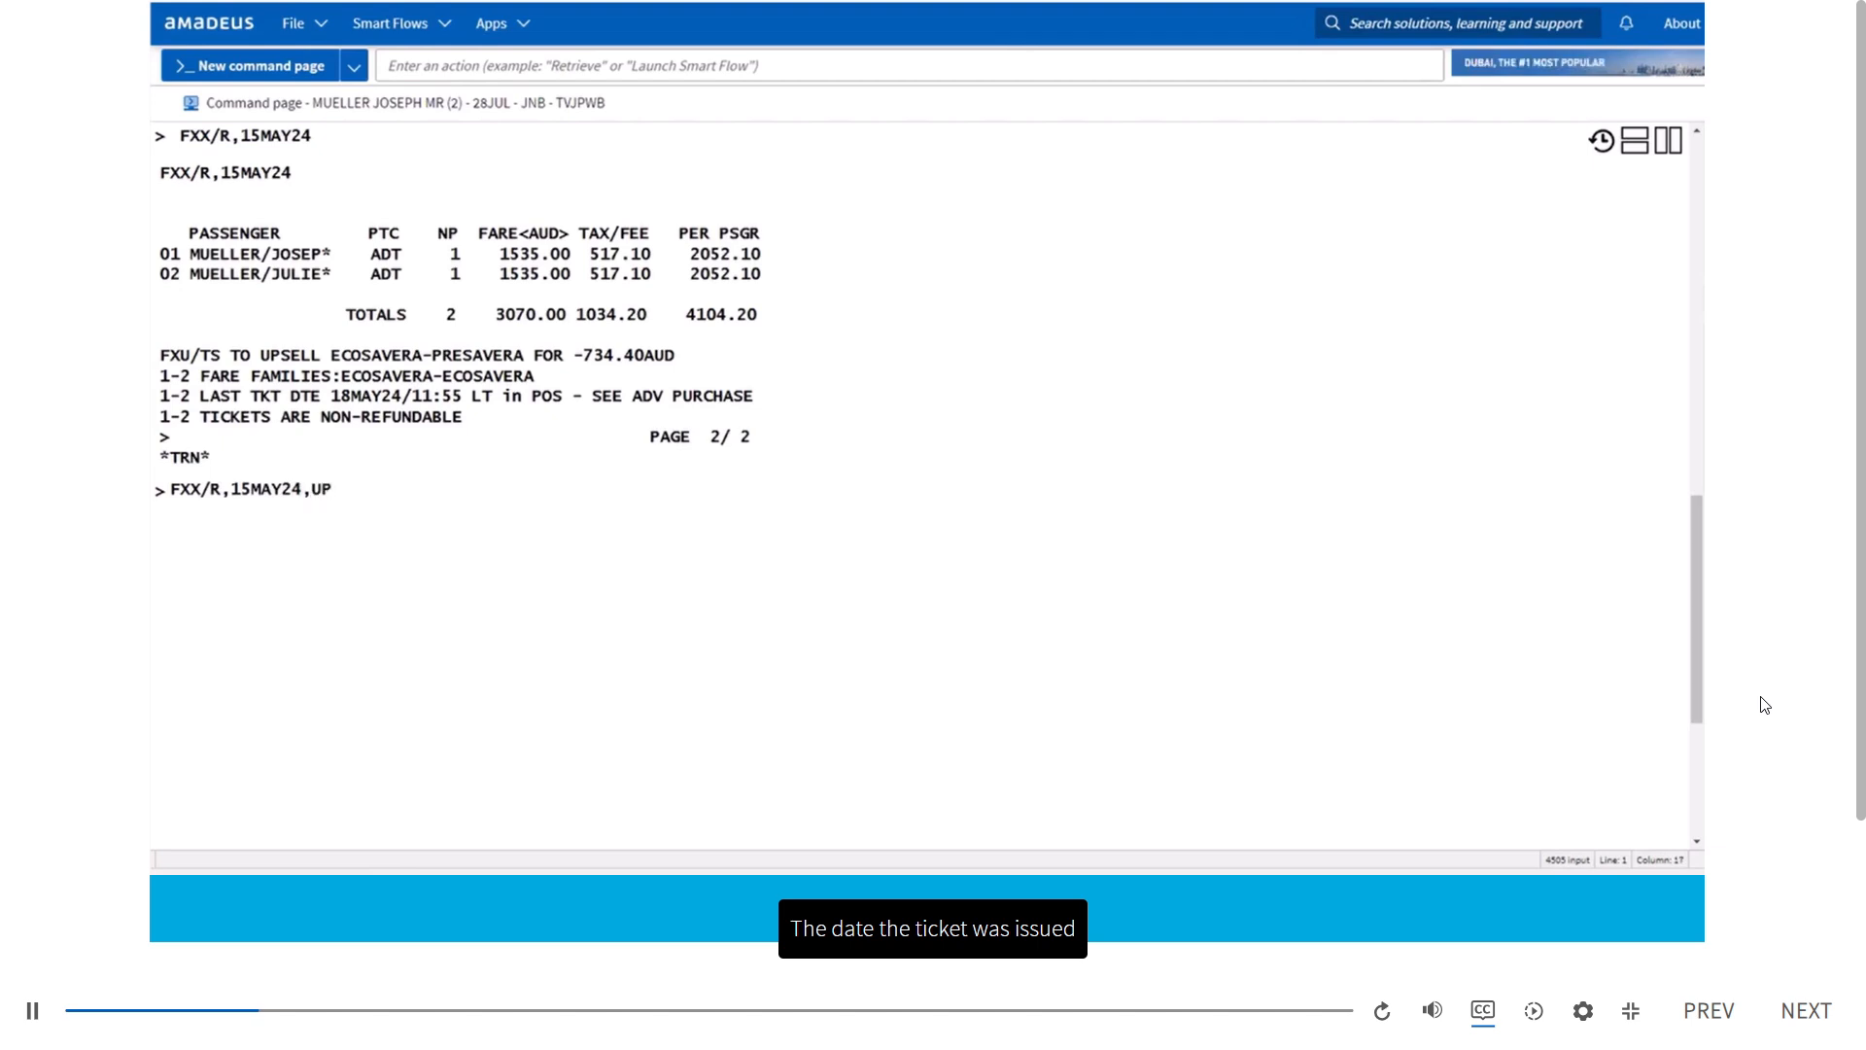
pyautogui.press('Return')
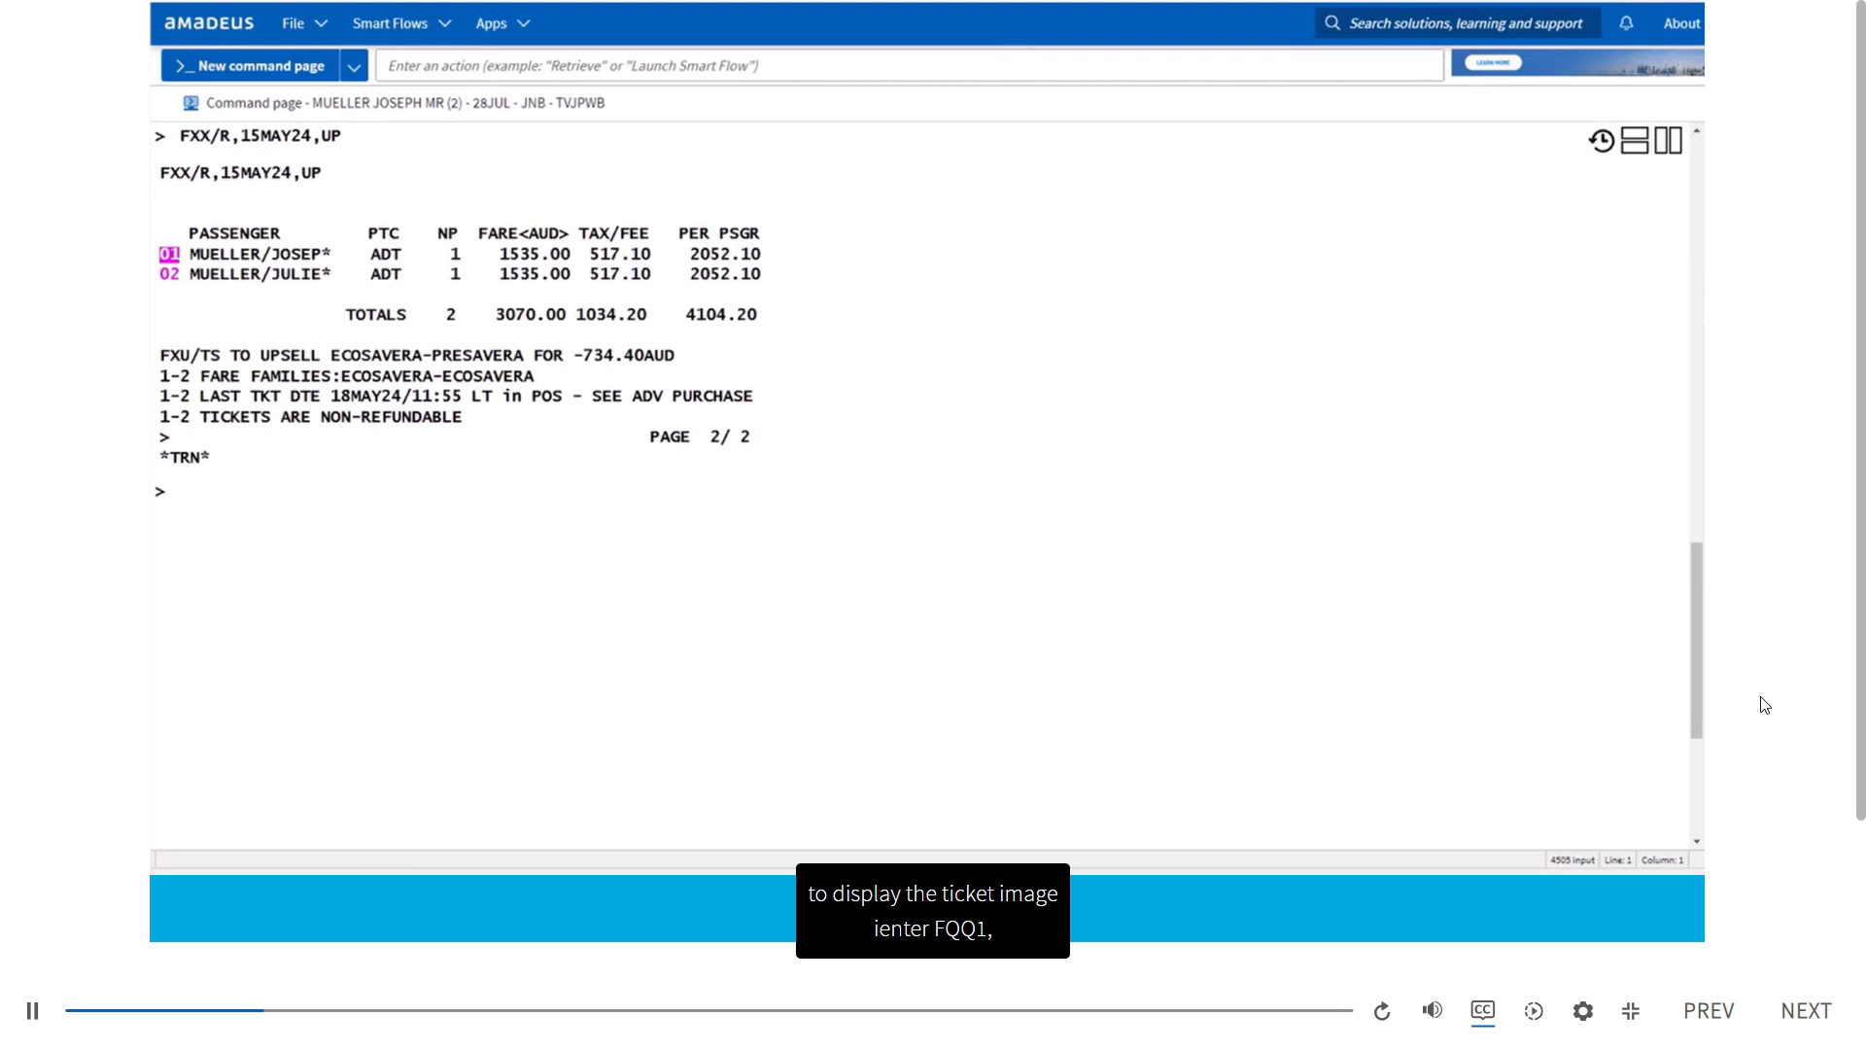
# Display the ticket image for pricing line 1 with FQQ1 and its penalty conditions with FQN1*PE
pyautogui.write('FQQ1')
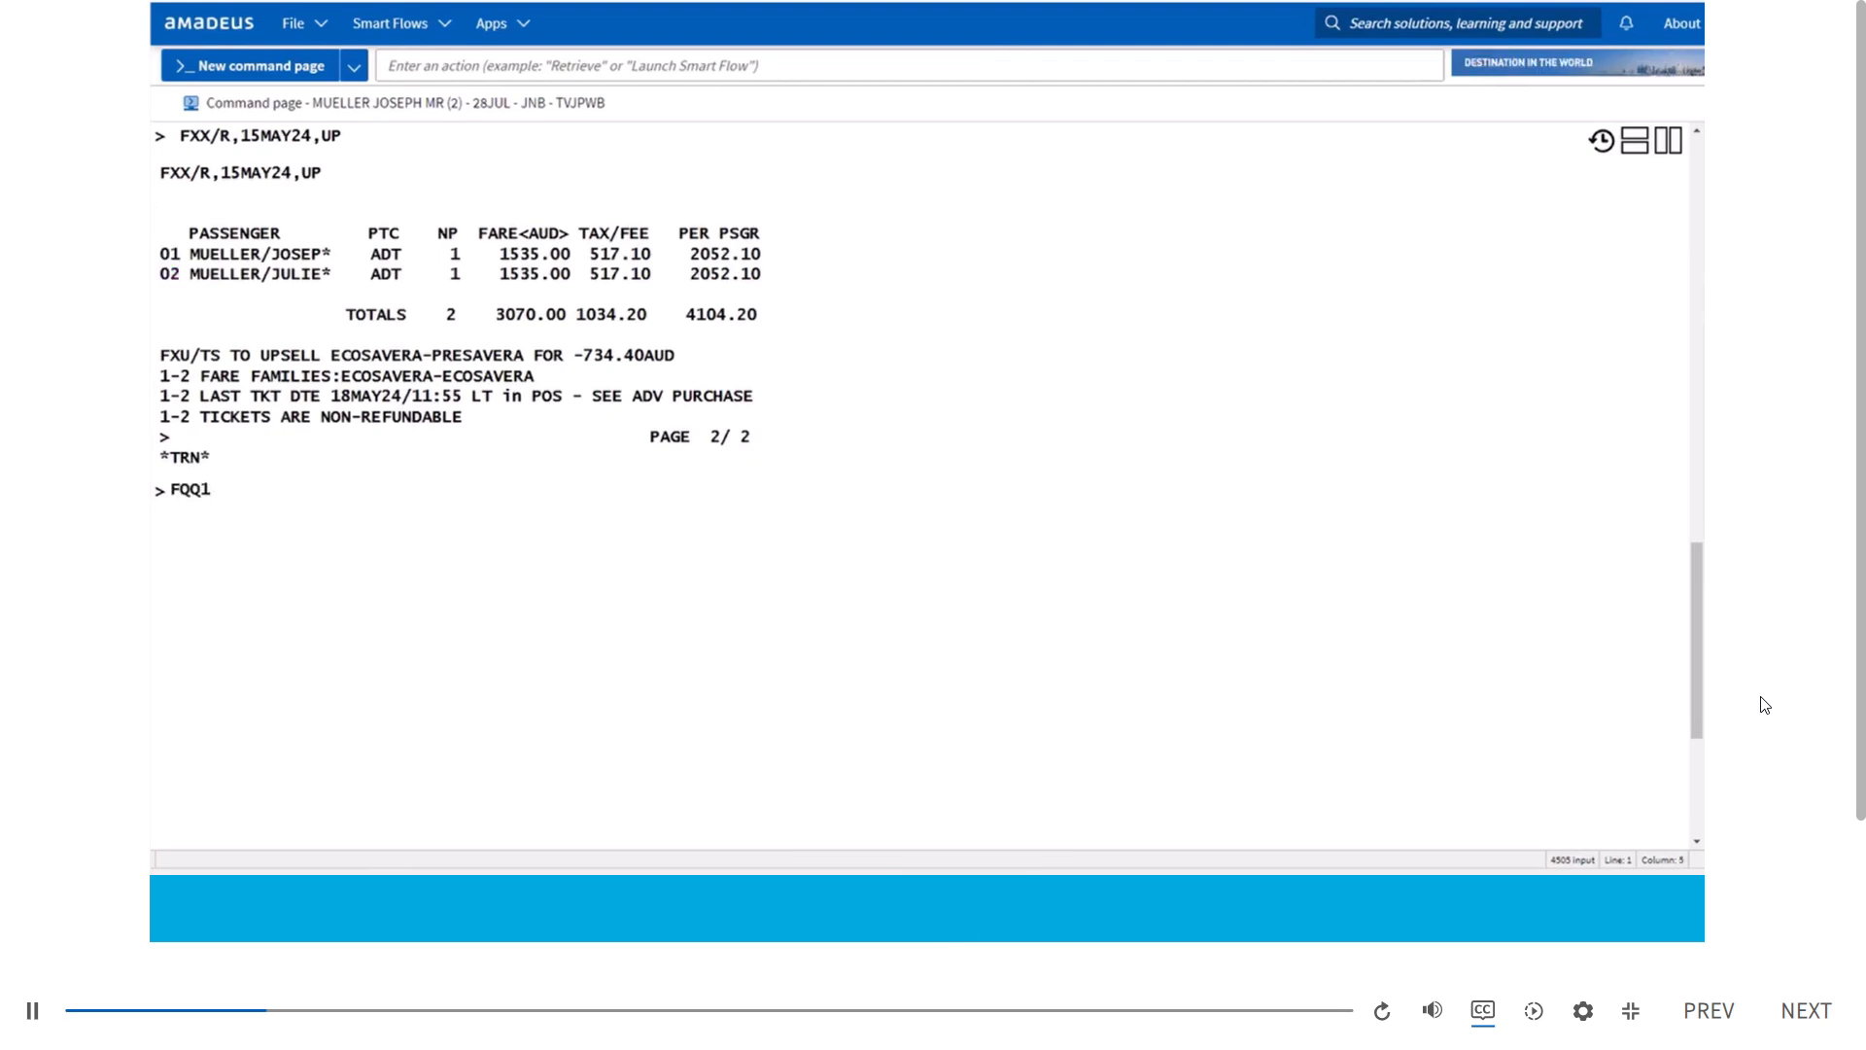
pyautogui.press('Return')
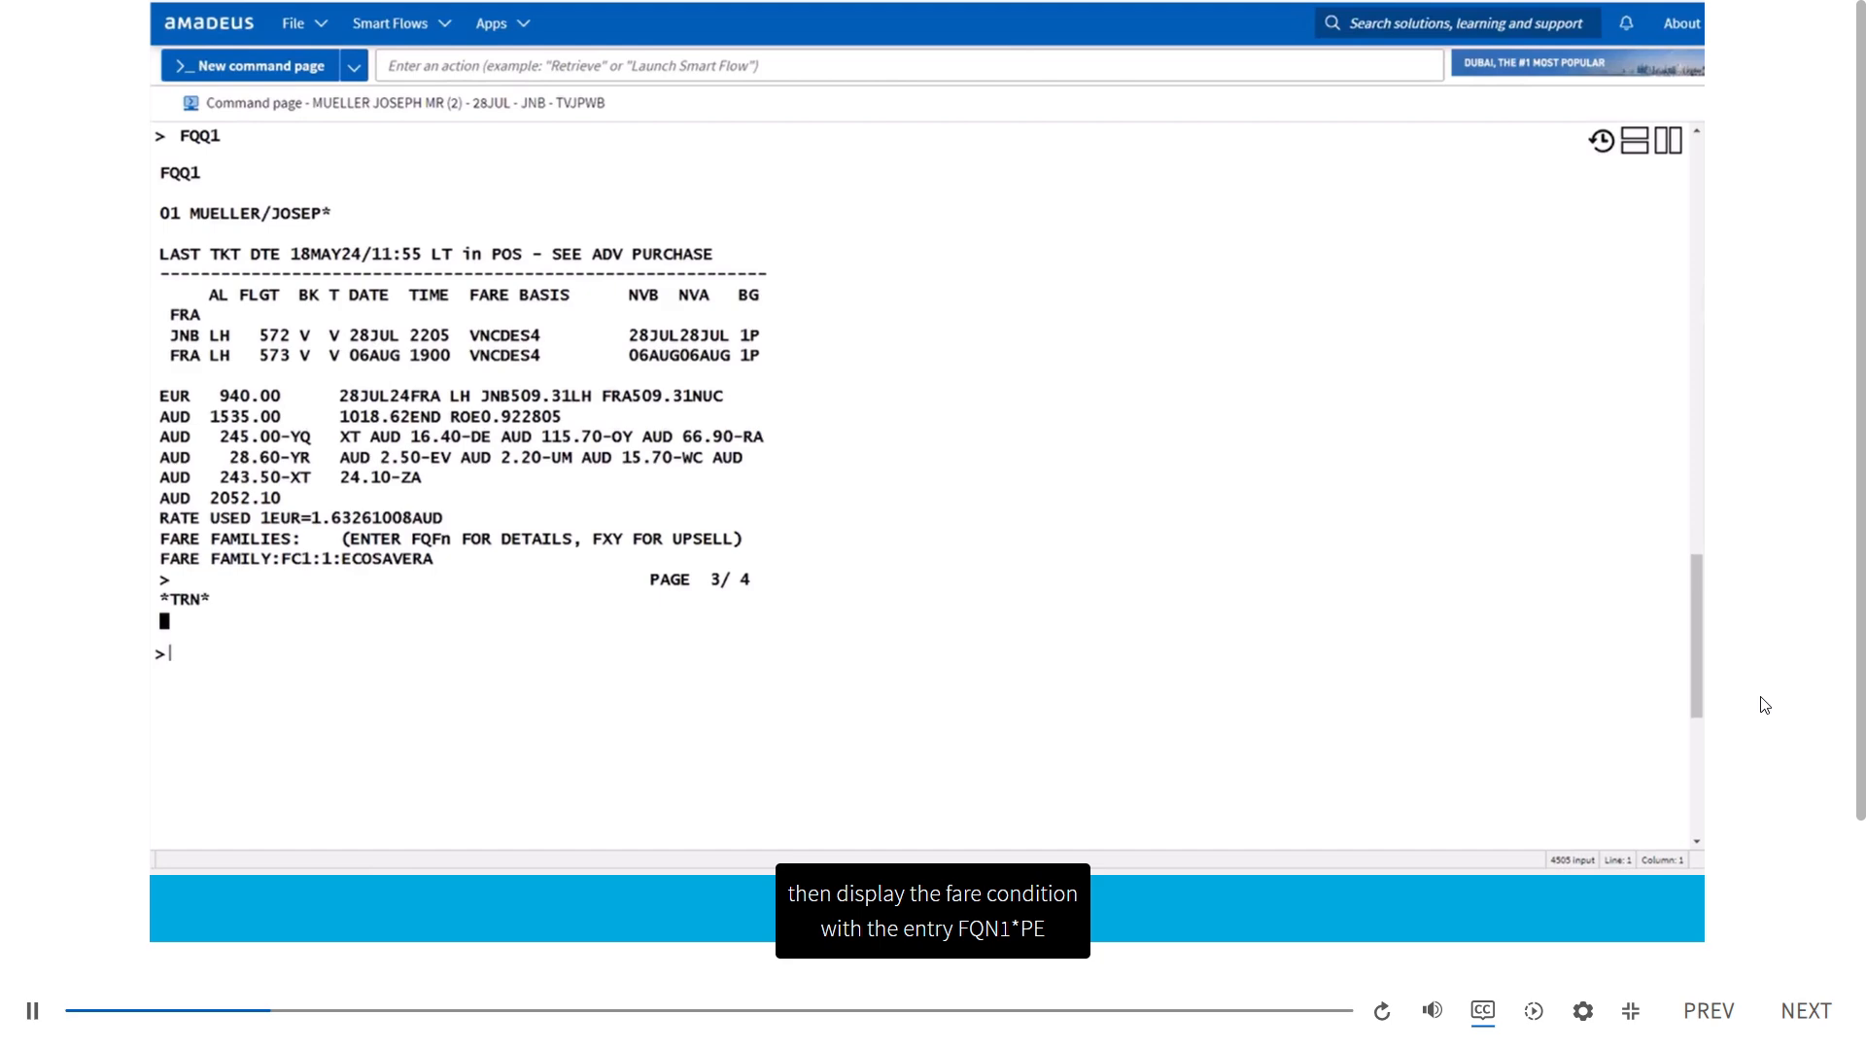
pyautogui.write('FQN1*PE')
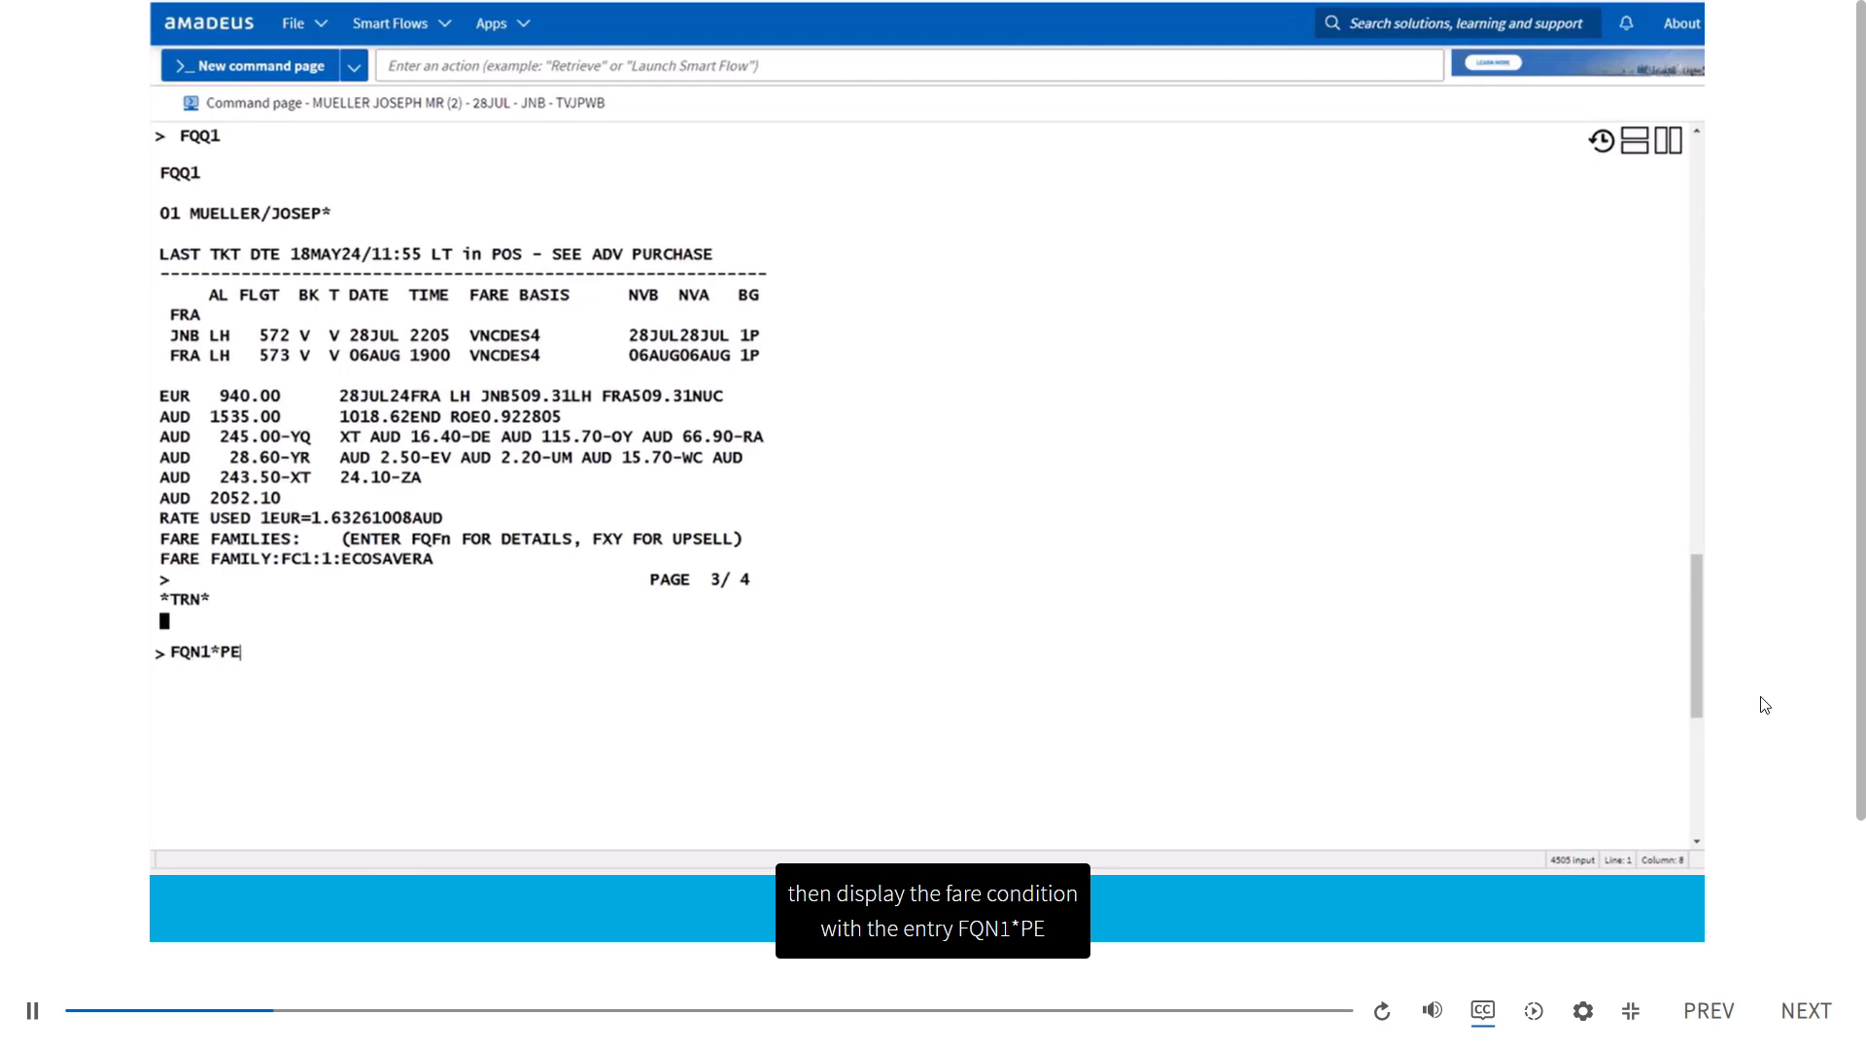
pyautogui.press('Return')
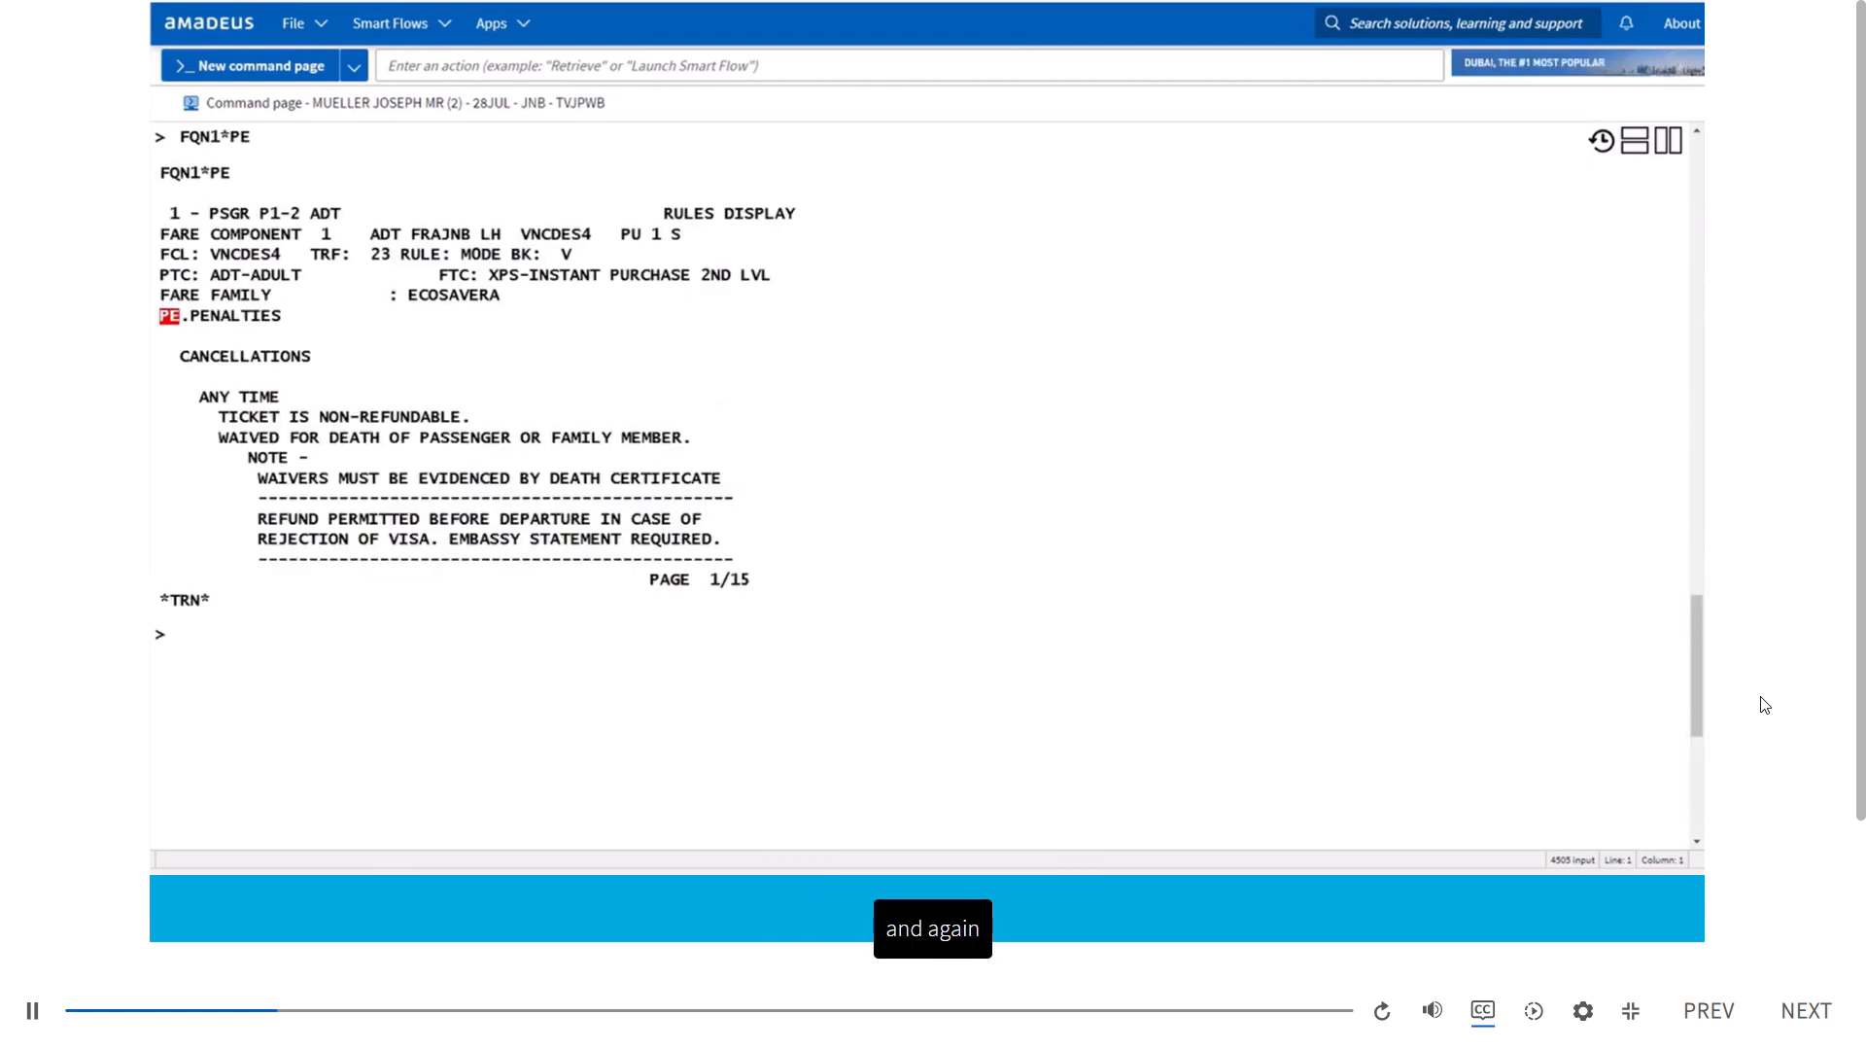
# Page down three times through the penalty rules to the change conditions
pyautogui.write('MD')
pyautogui.press('Return')
pyautogui.write('MD')
pyautogui.press('Return')
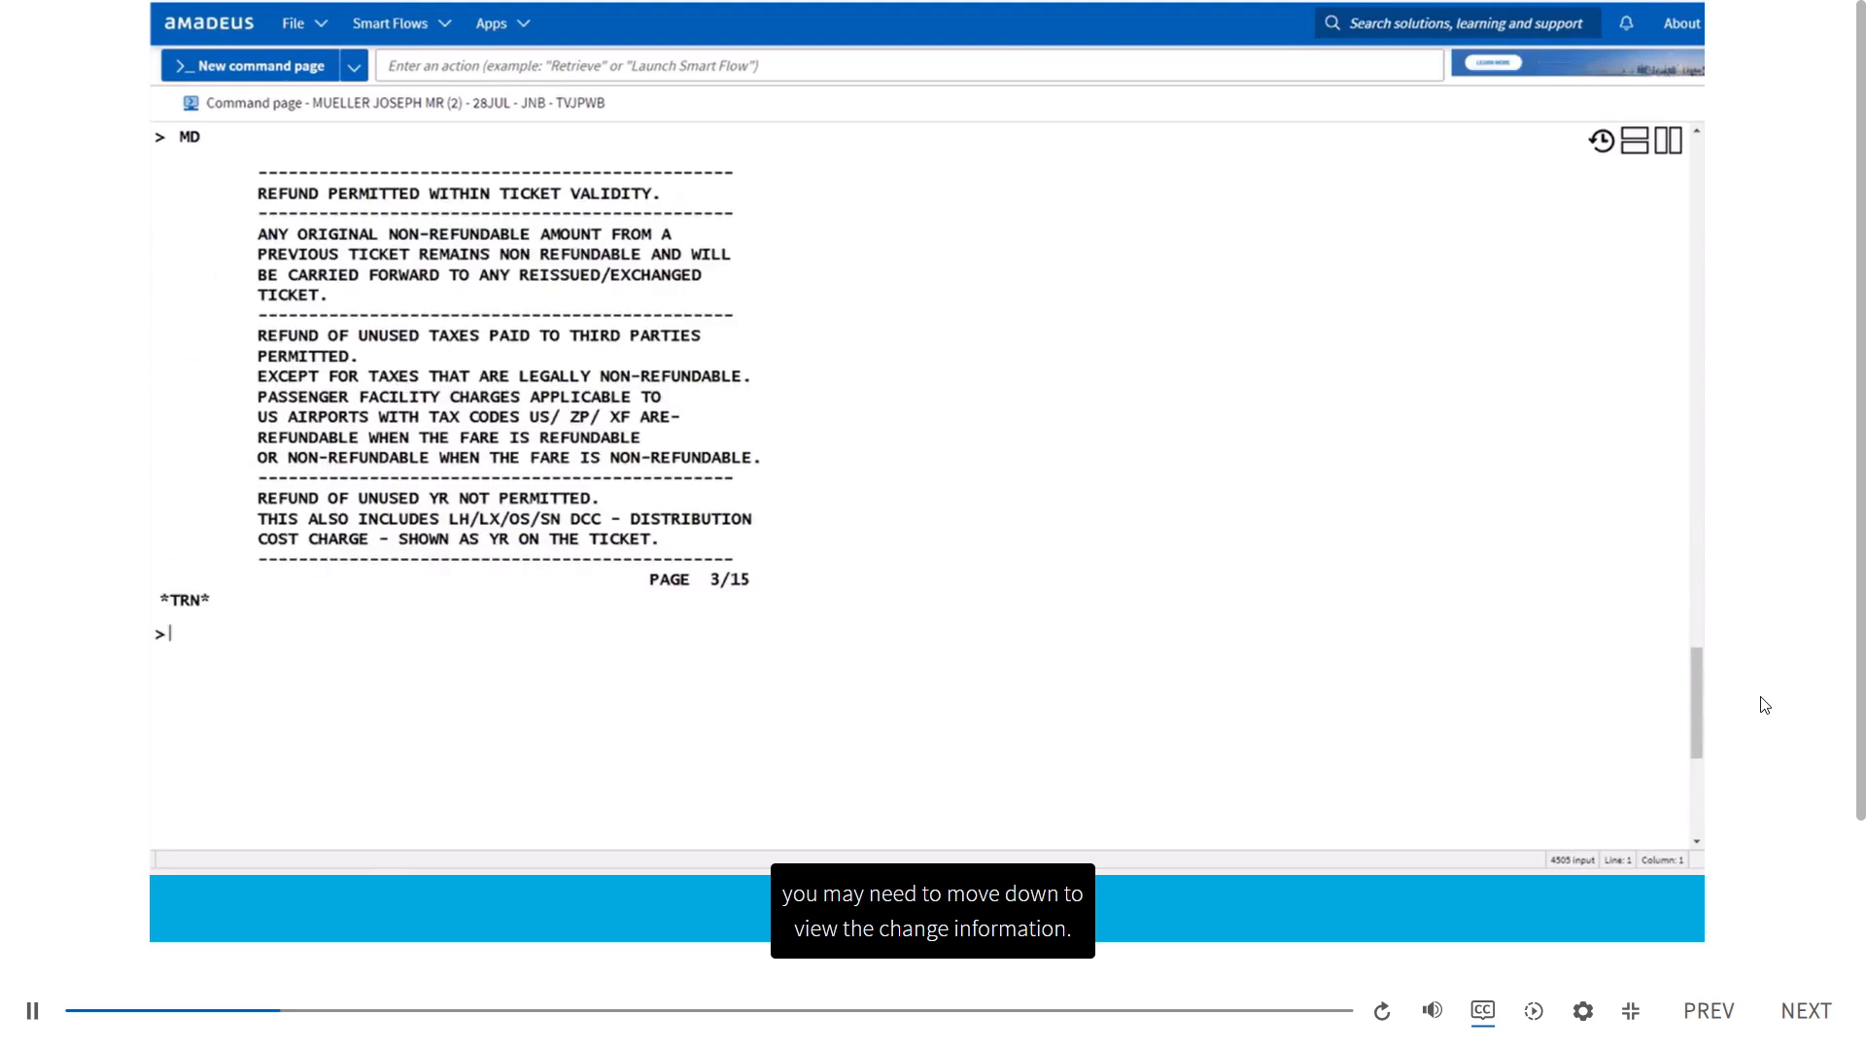
pyautogui.write('MD')
pyautogui.press('Return')
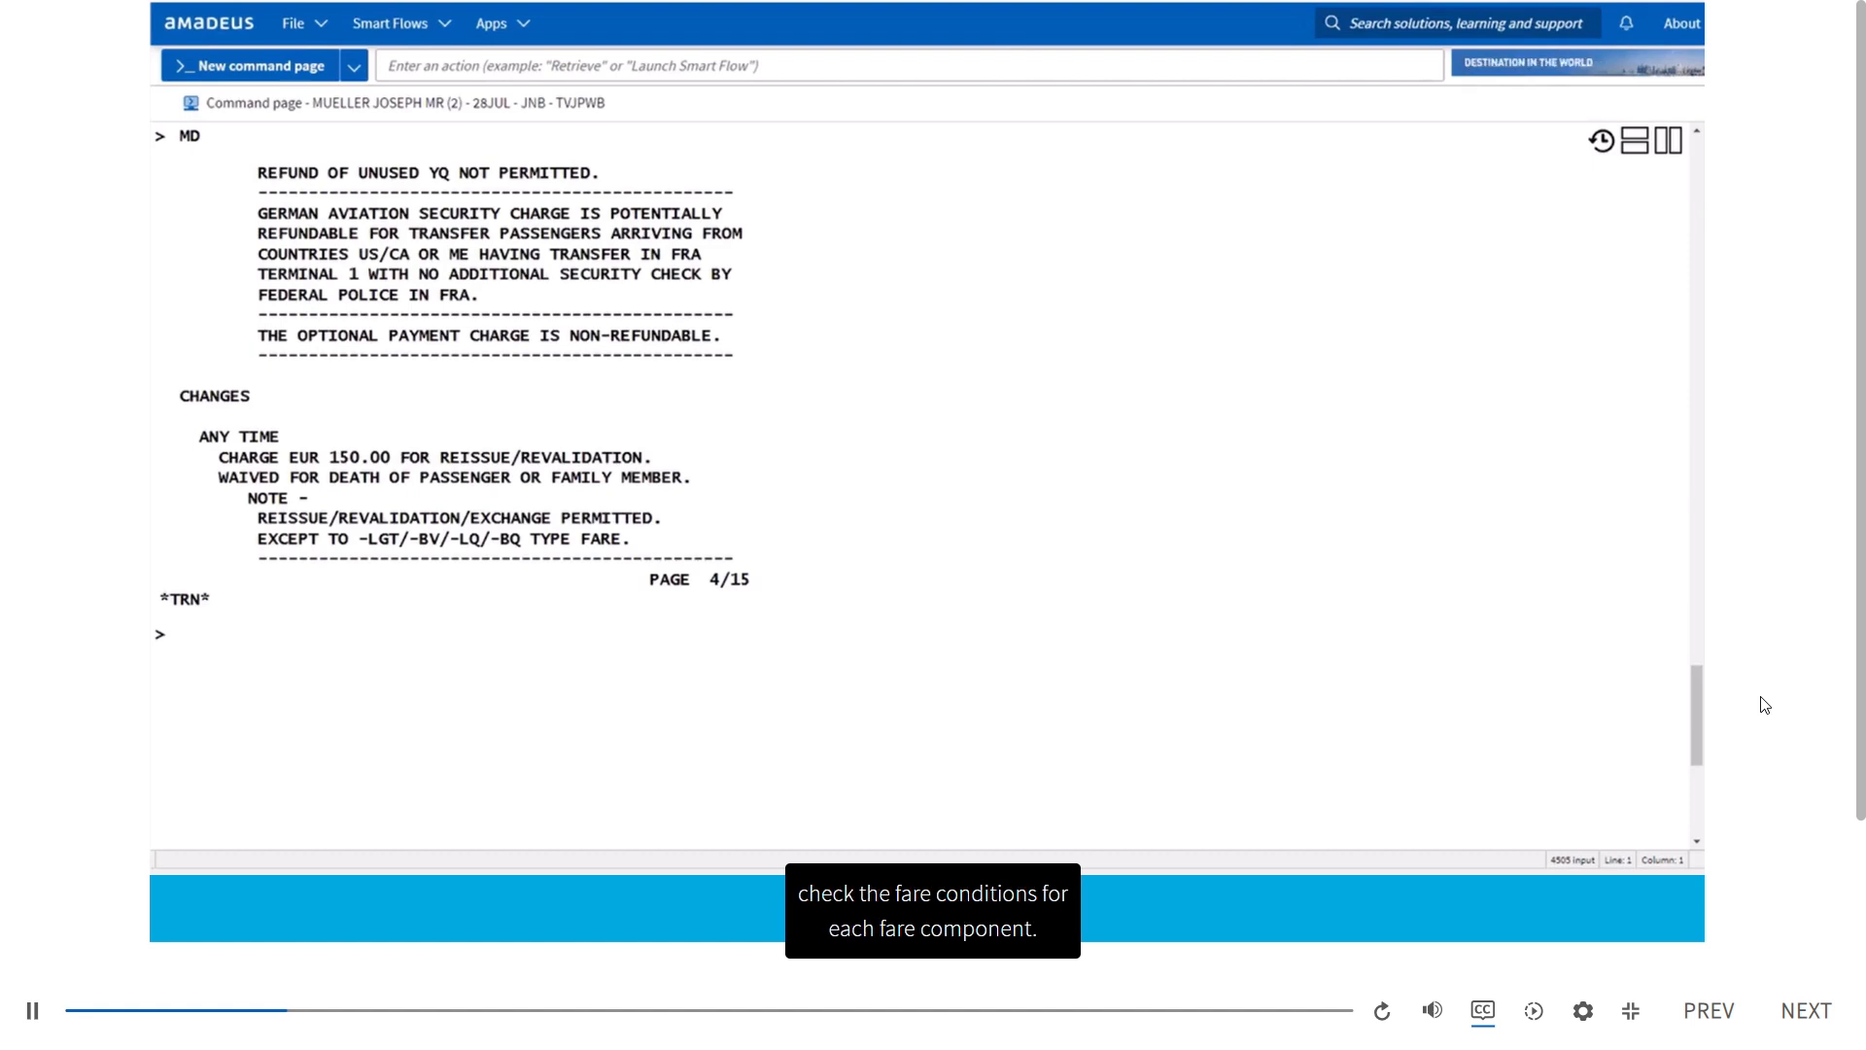
pyautogui.write('FQN1-1*PE')
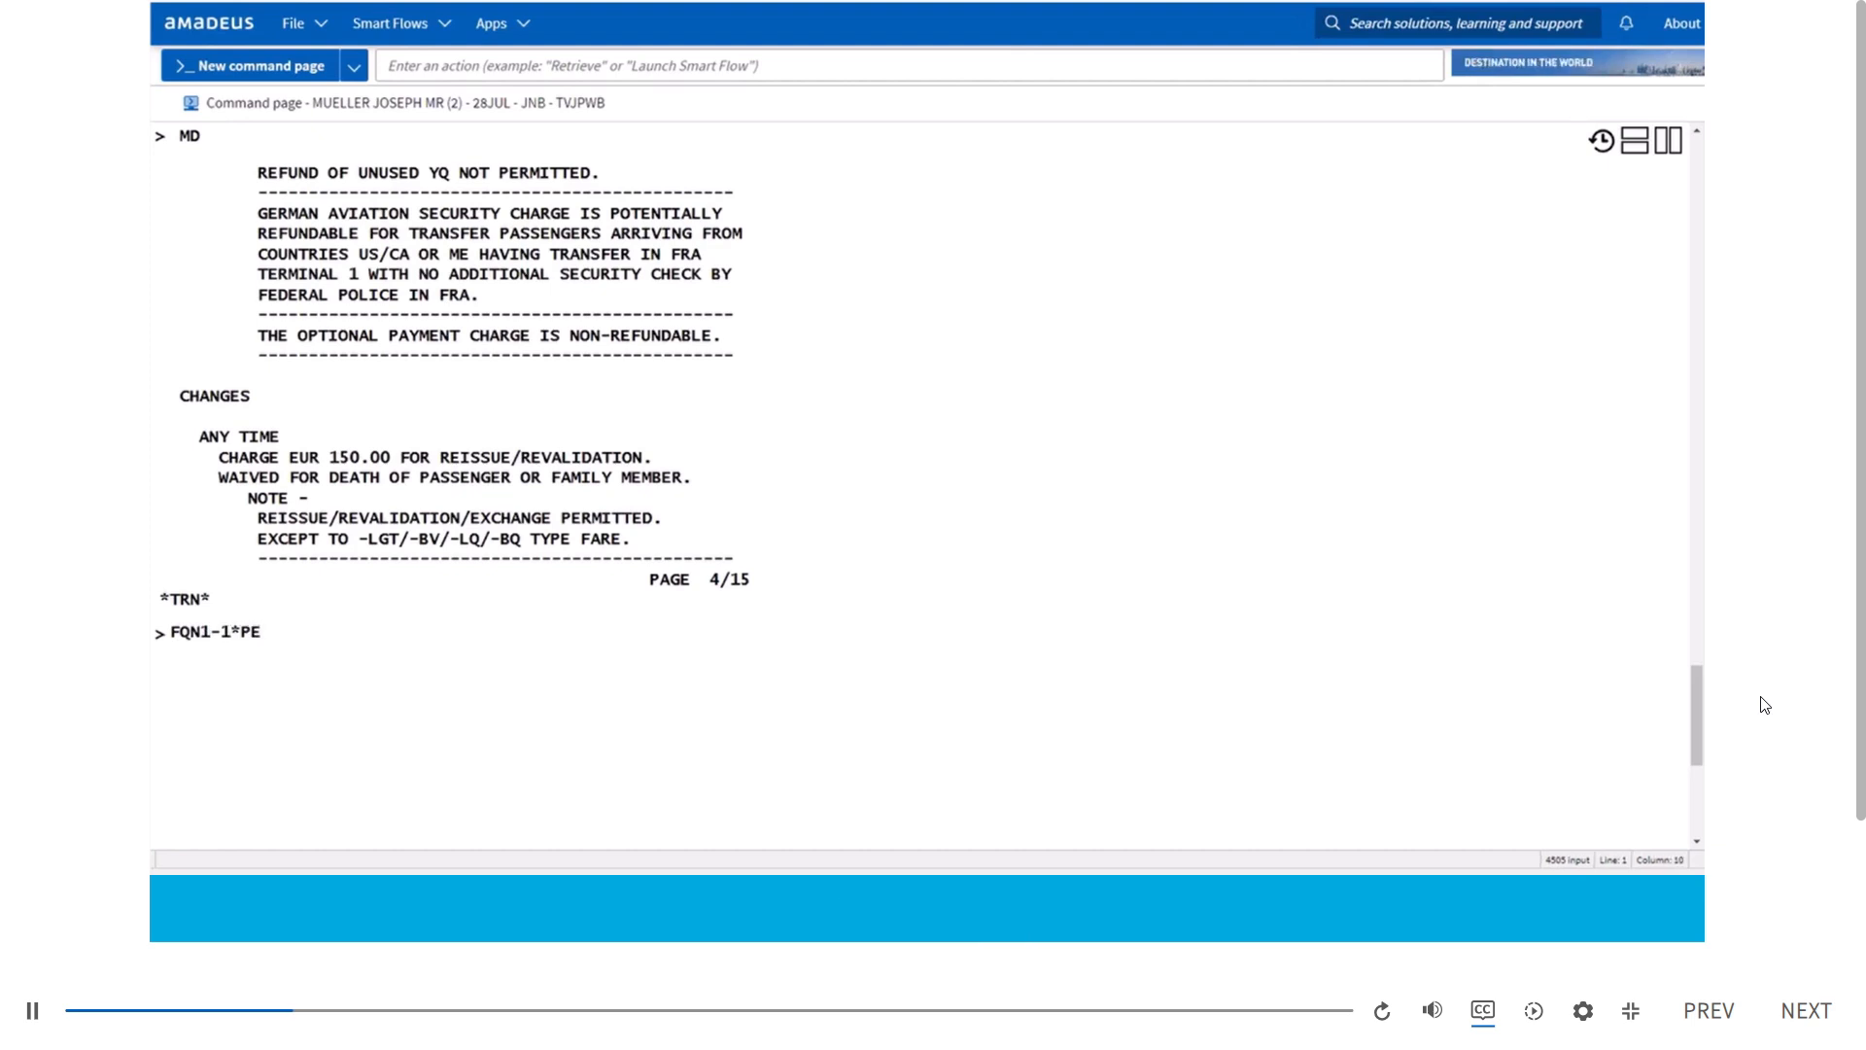
pyautogui.press('BackSpace')
pyautogui.press('BackSpace')
pyautogui.press('BackSpace')
pyautogui.press('BackSpace')
pyautogui.press('BackSpace')
pyautogui.press('BackSpace')
pyautogui.press('BackSpace')
pyautogui.press('BackSpace')
pyautogui.press('BackSpace')
pyautogui.write('FQN1-2*')
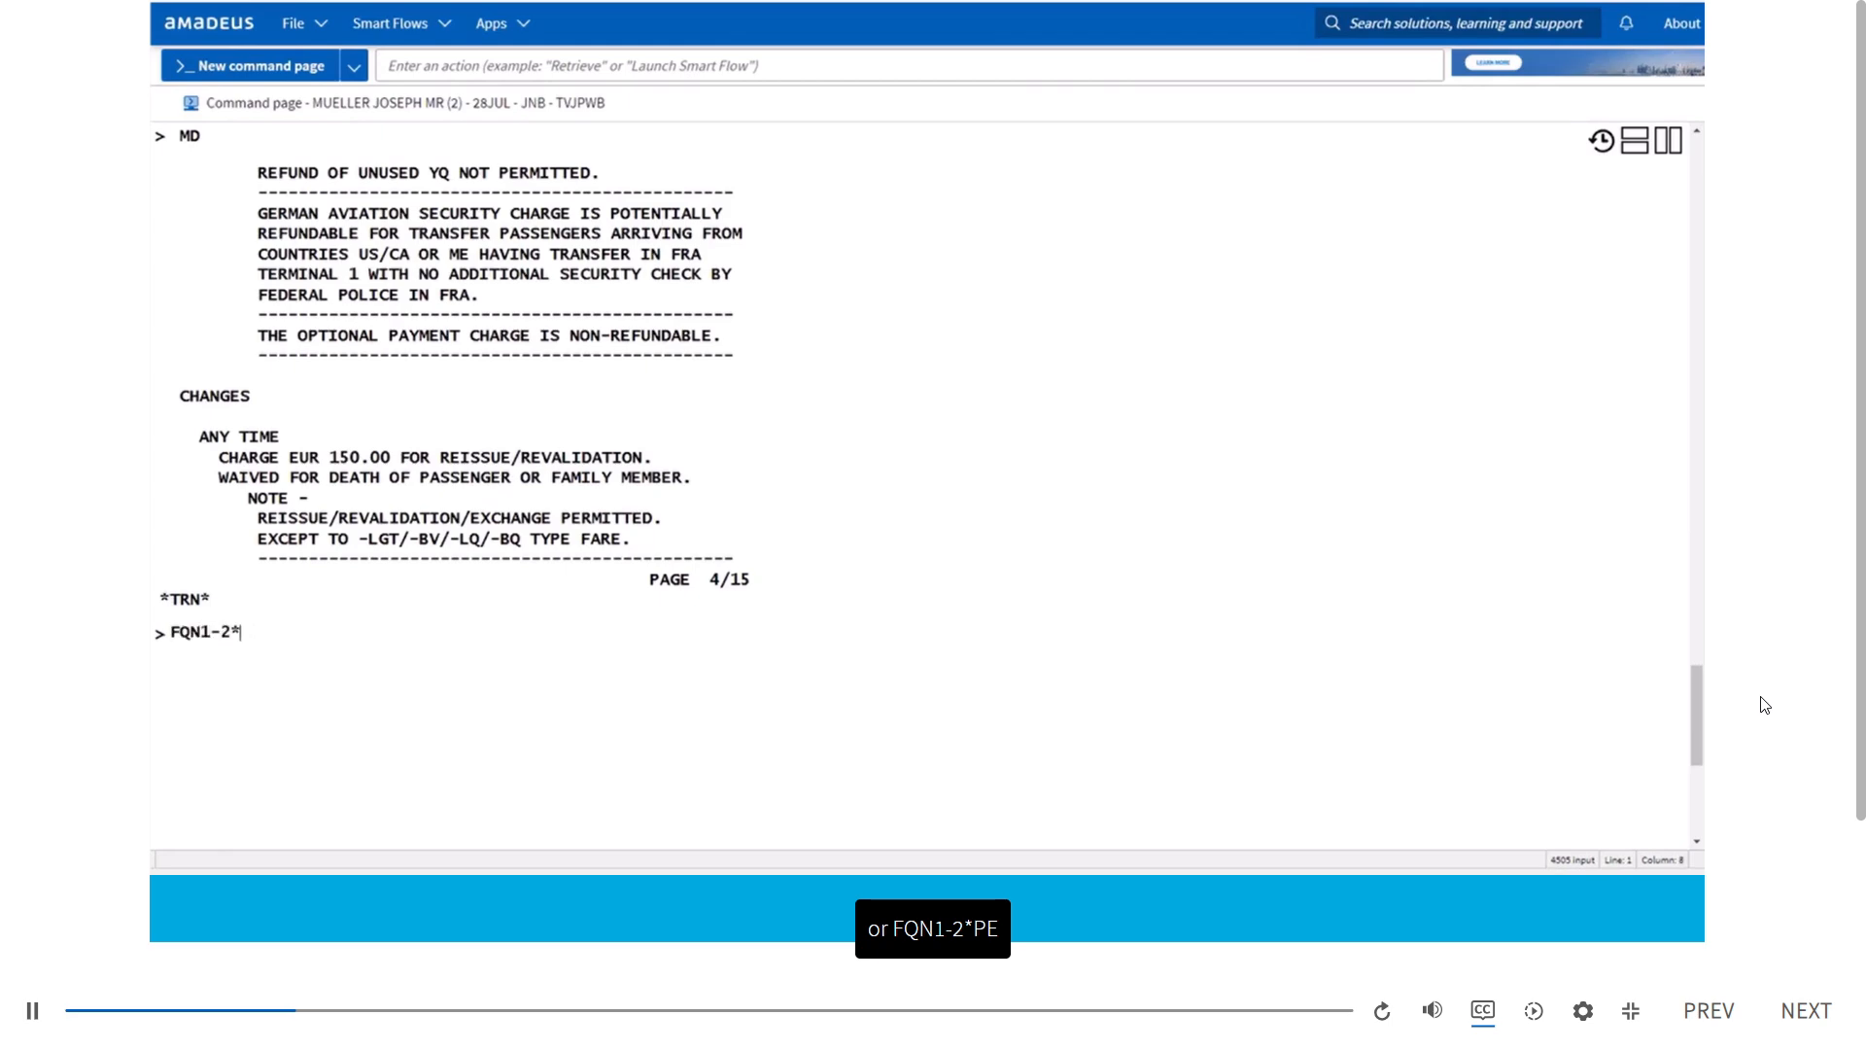
pyautogui.write('PE')
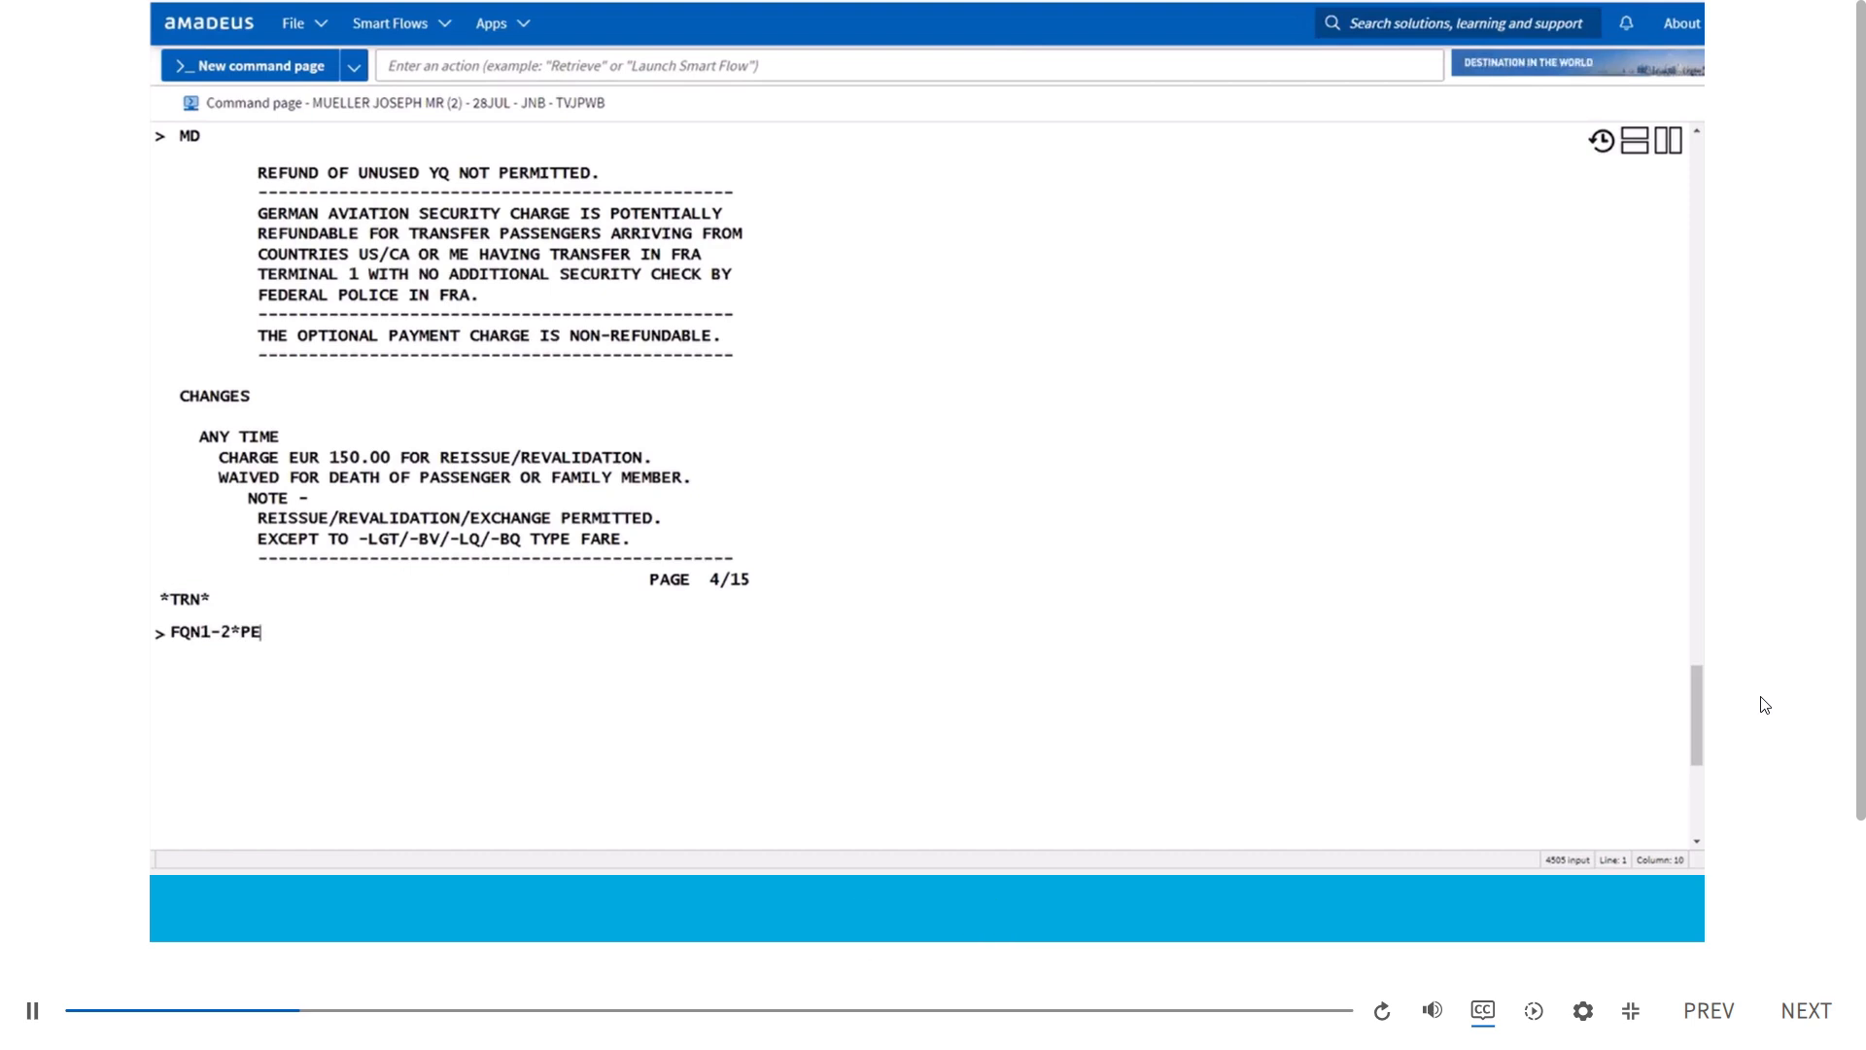
pyautogui.press('BackSpace')
pyautogui.press('BackSpace')
pyautogui.press('BackSpace')
pyautogui.press('BackSpace')
pyautogui.press('BackSpace')
pyautogui.press('BackSpace')
pyautogui.press('BackSpace')
pyautogui.press('BackSpace')
pyautogui.press('BackSpace')
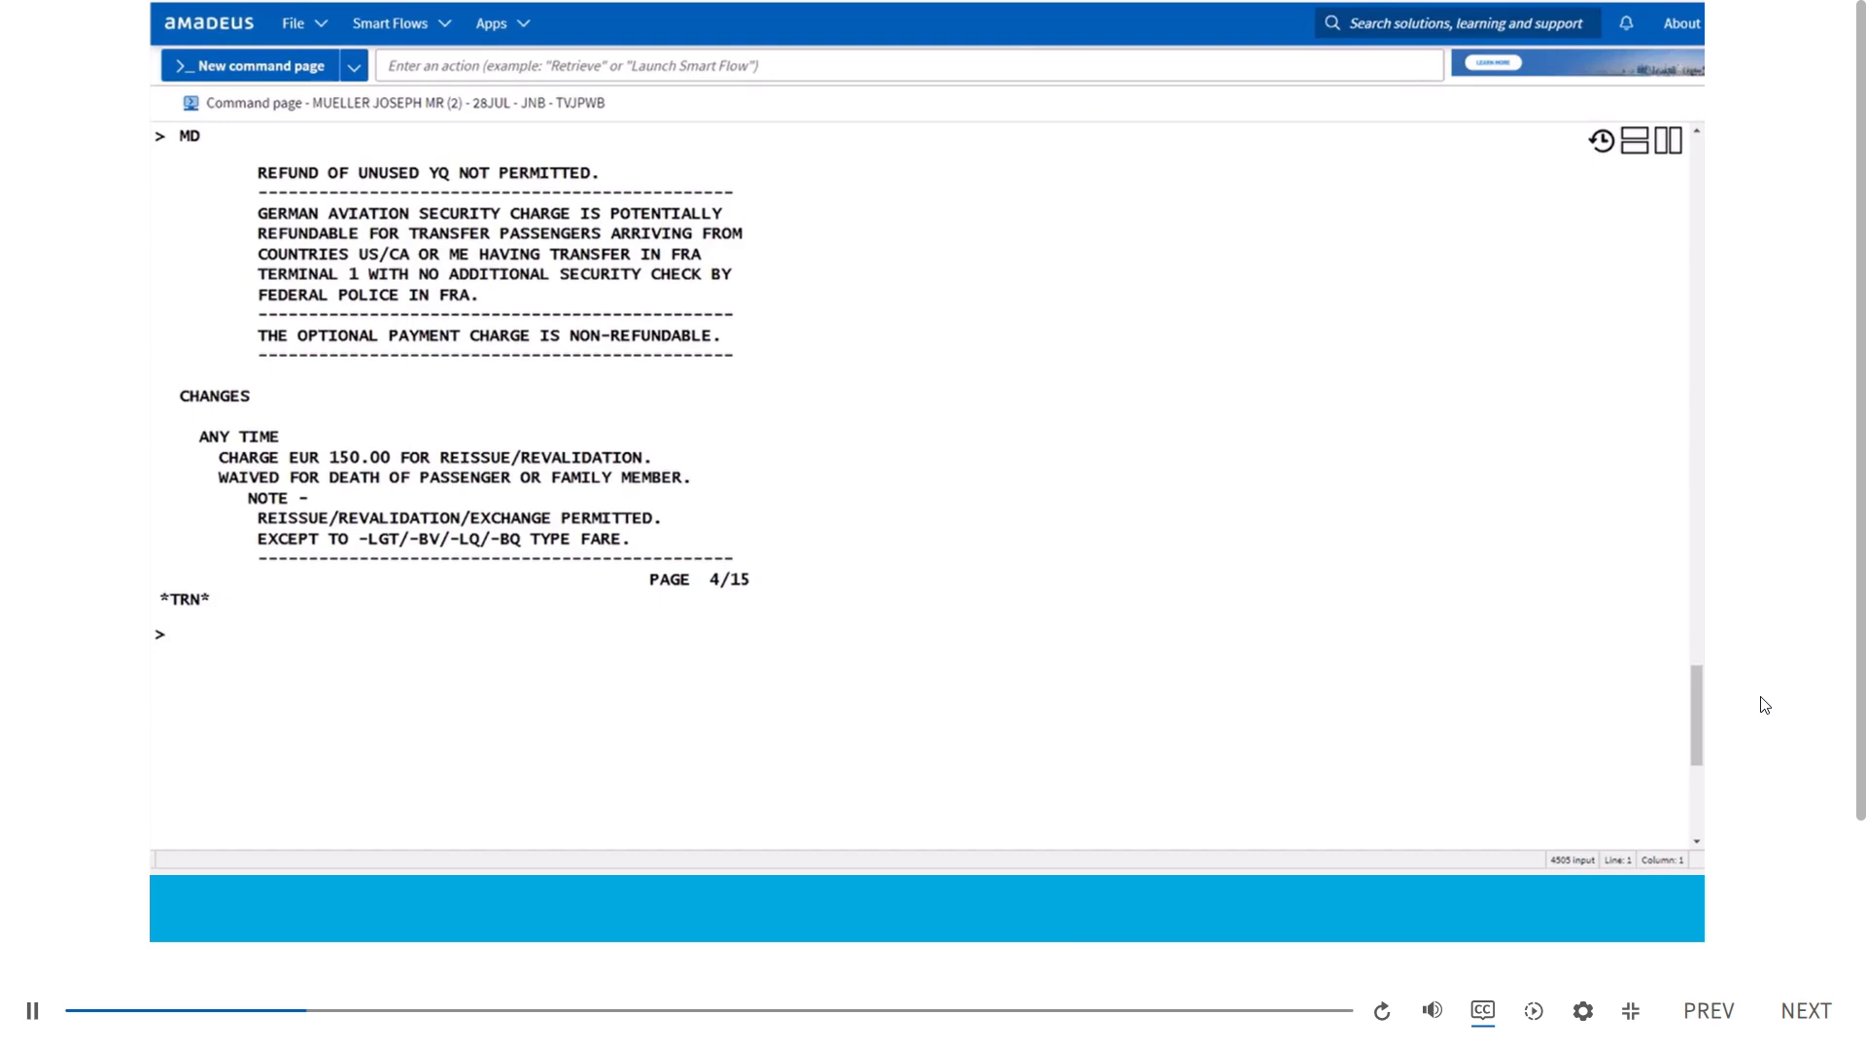
# Redisplay the PNR and rebook segment 3 to 30JUL
pyautogui.write('RT')
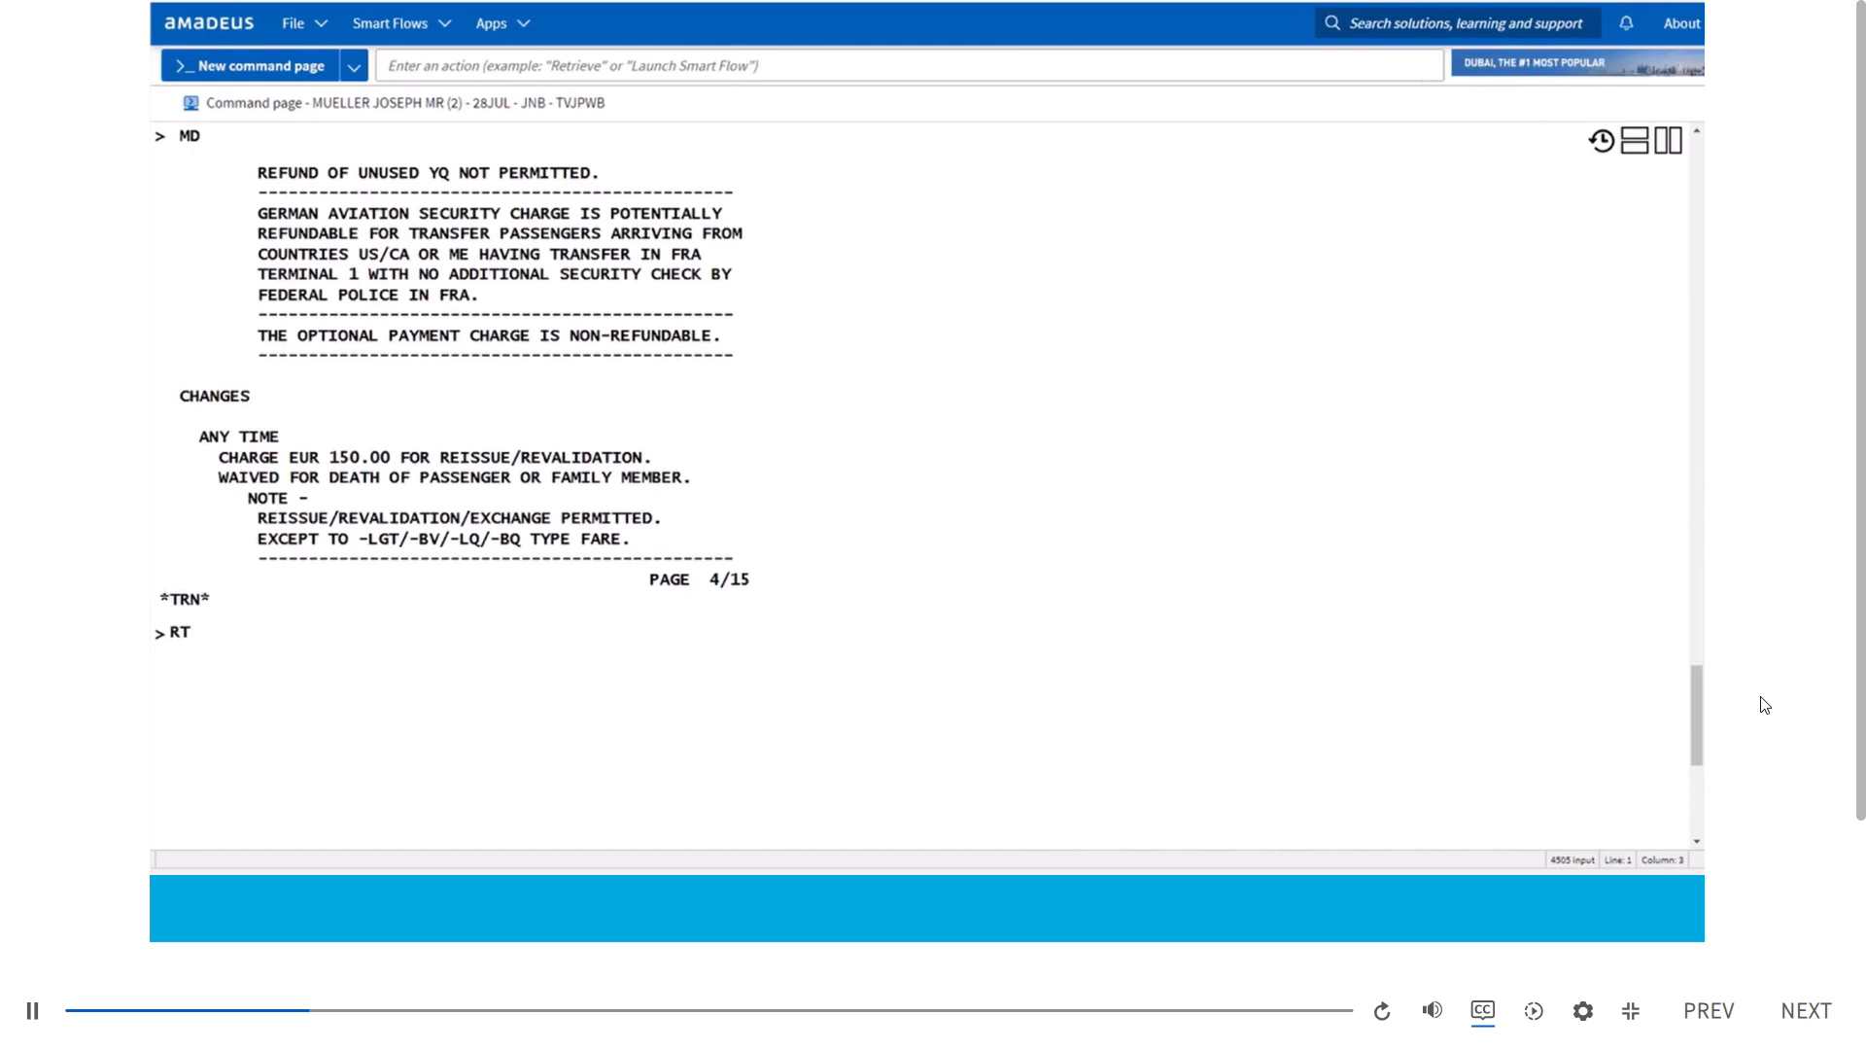
pyautogui.press('Return')
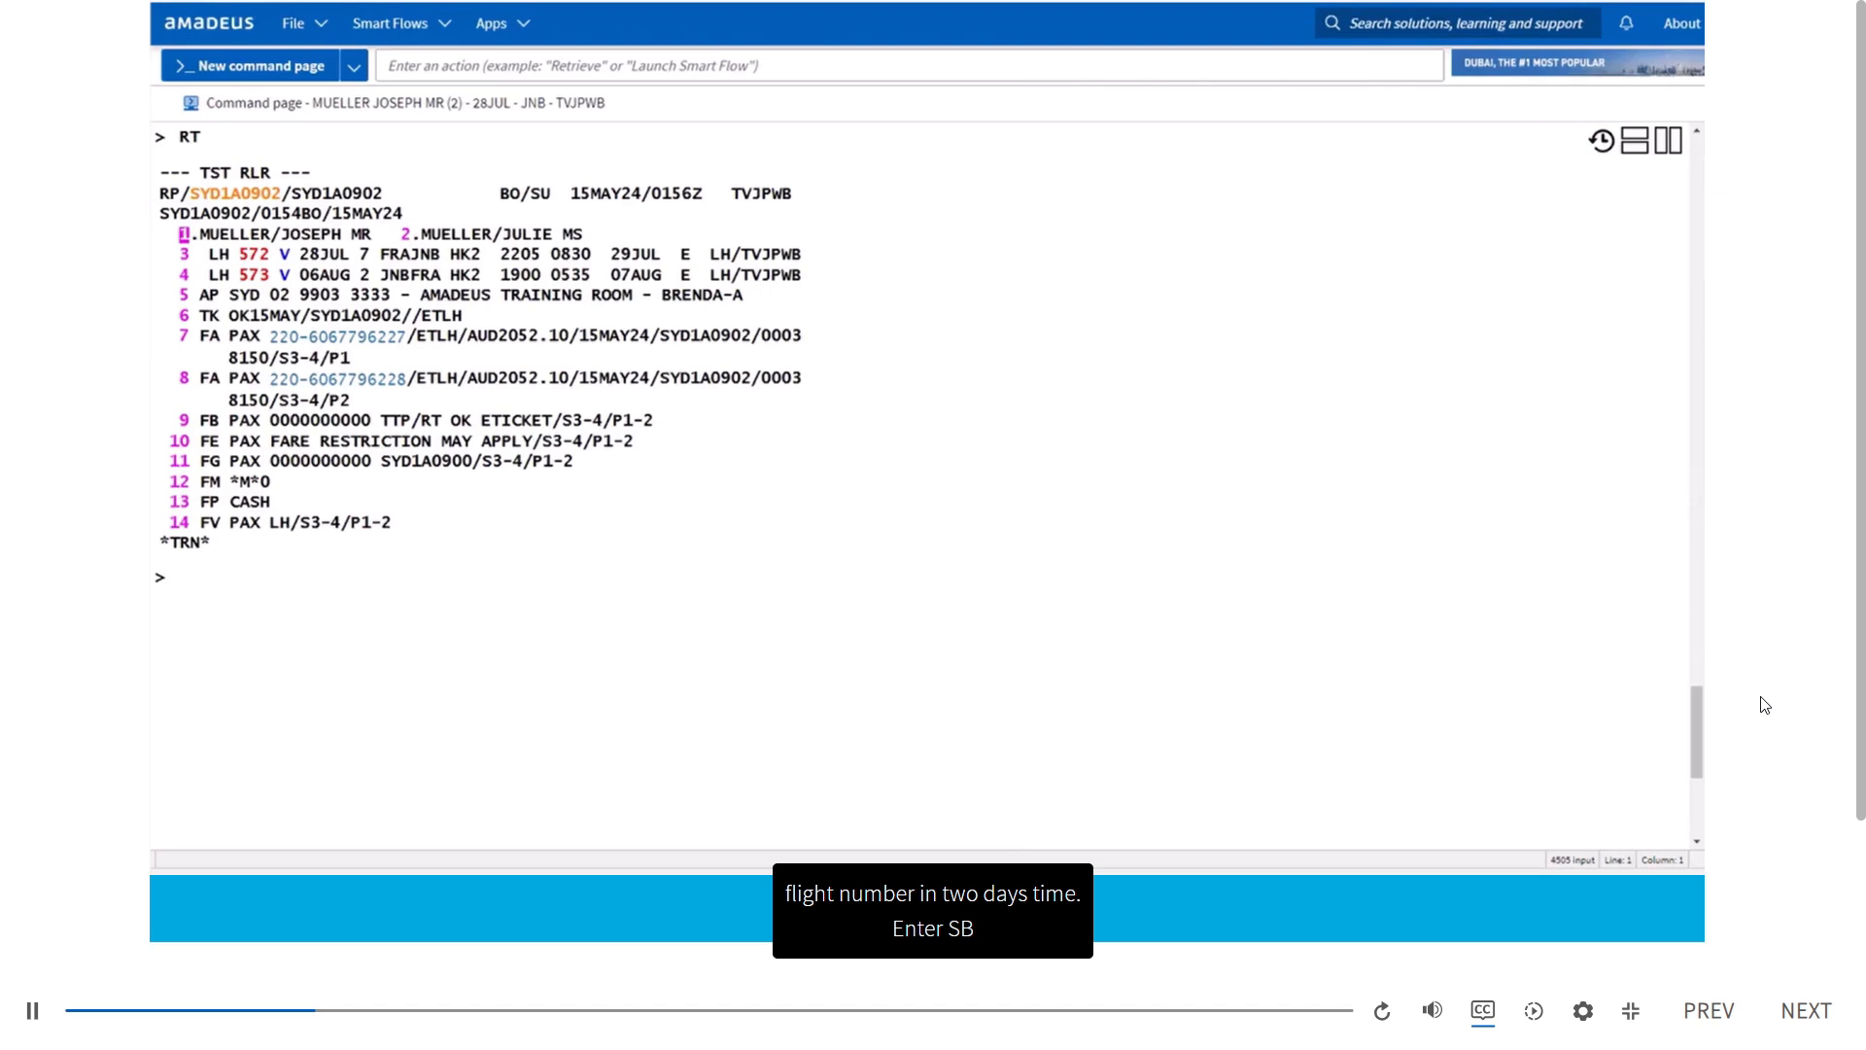
pyautogui.write('SB')
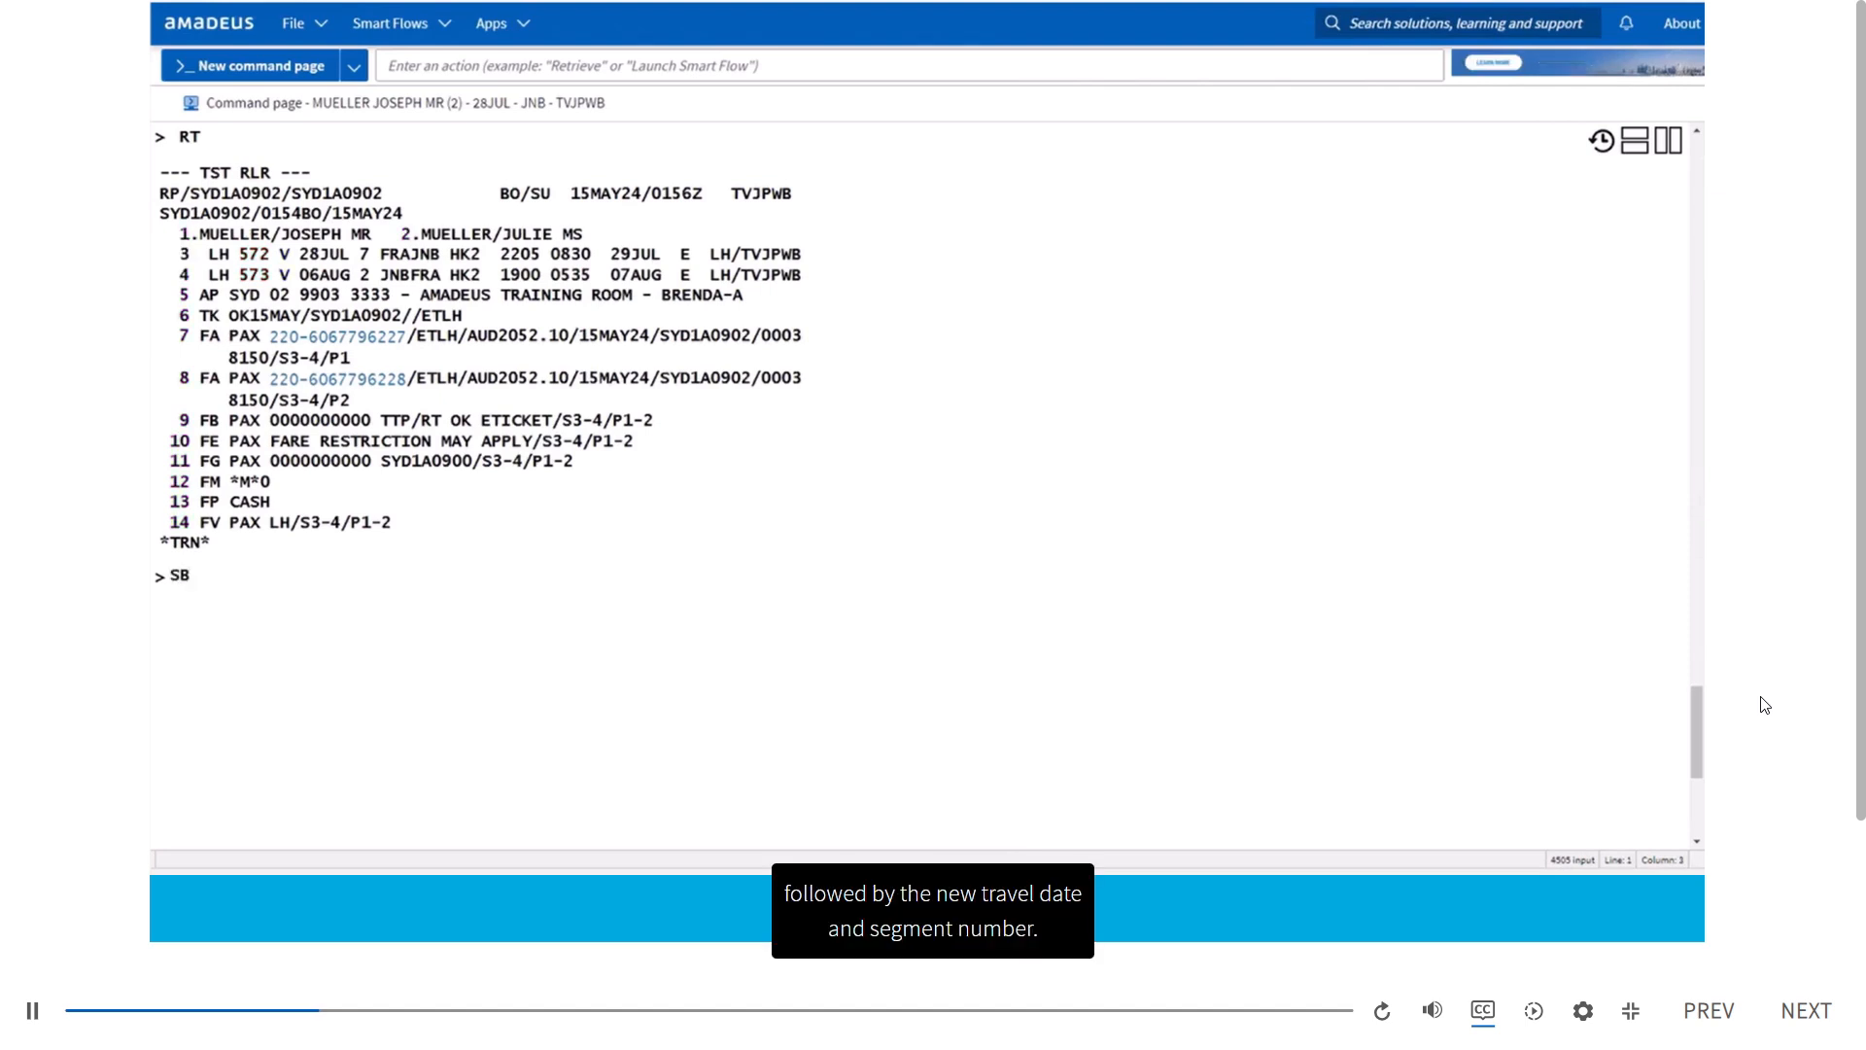
pyautogui.write('30JUL3')
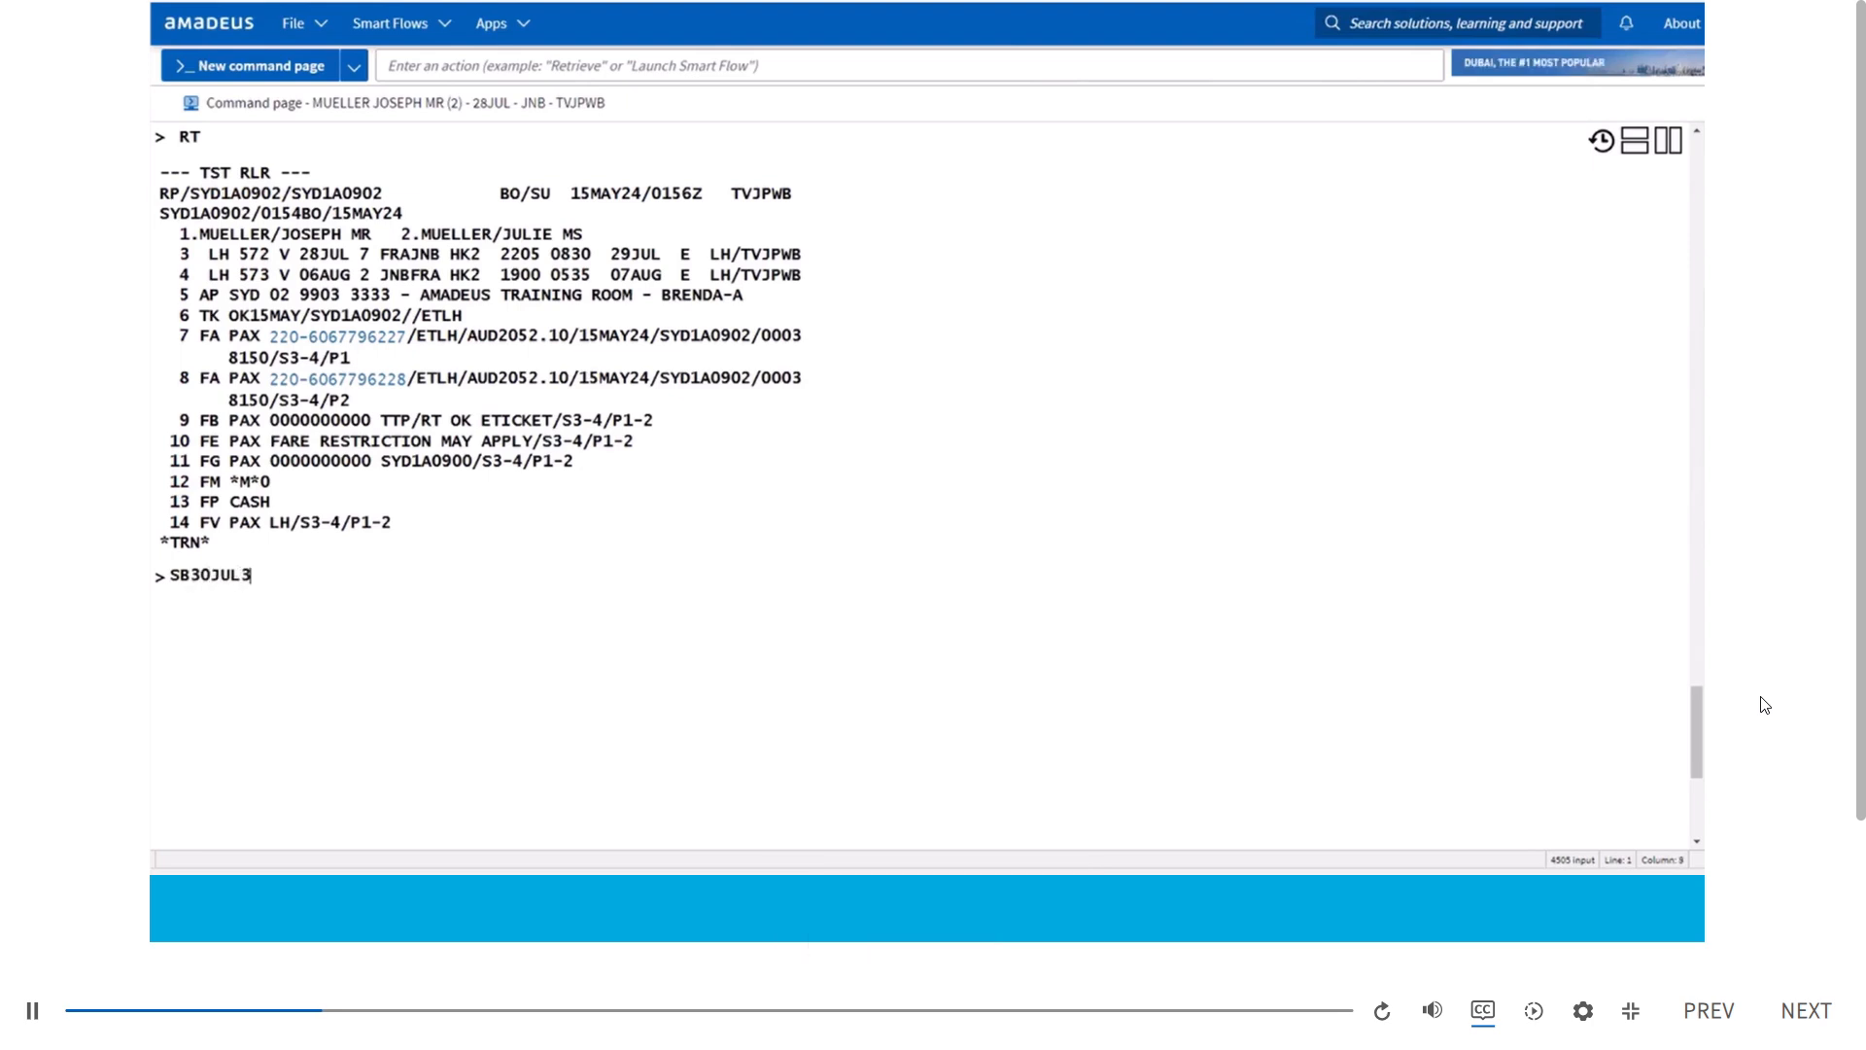
pyautogui.press('Return')
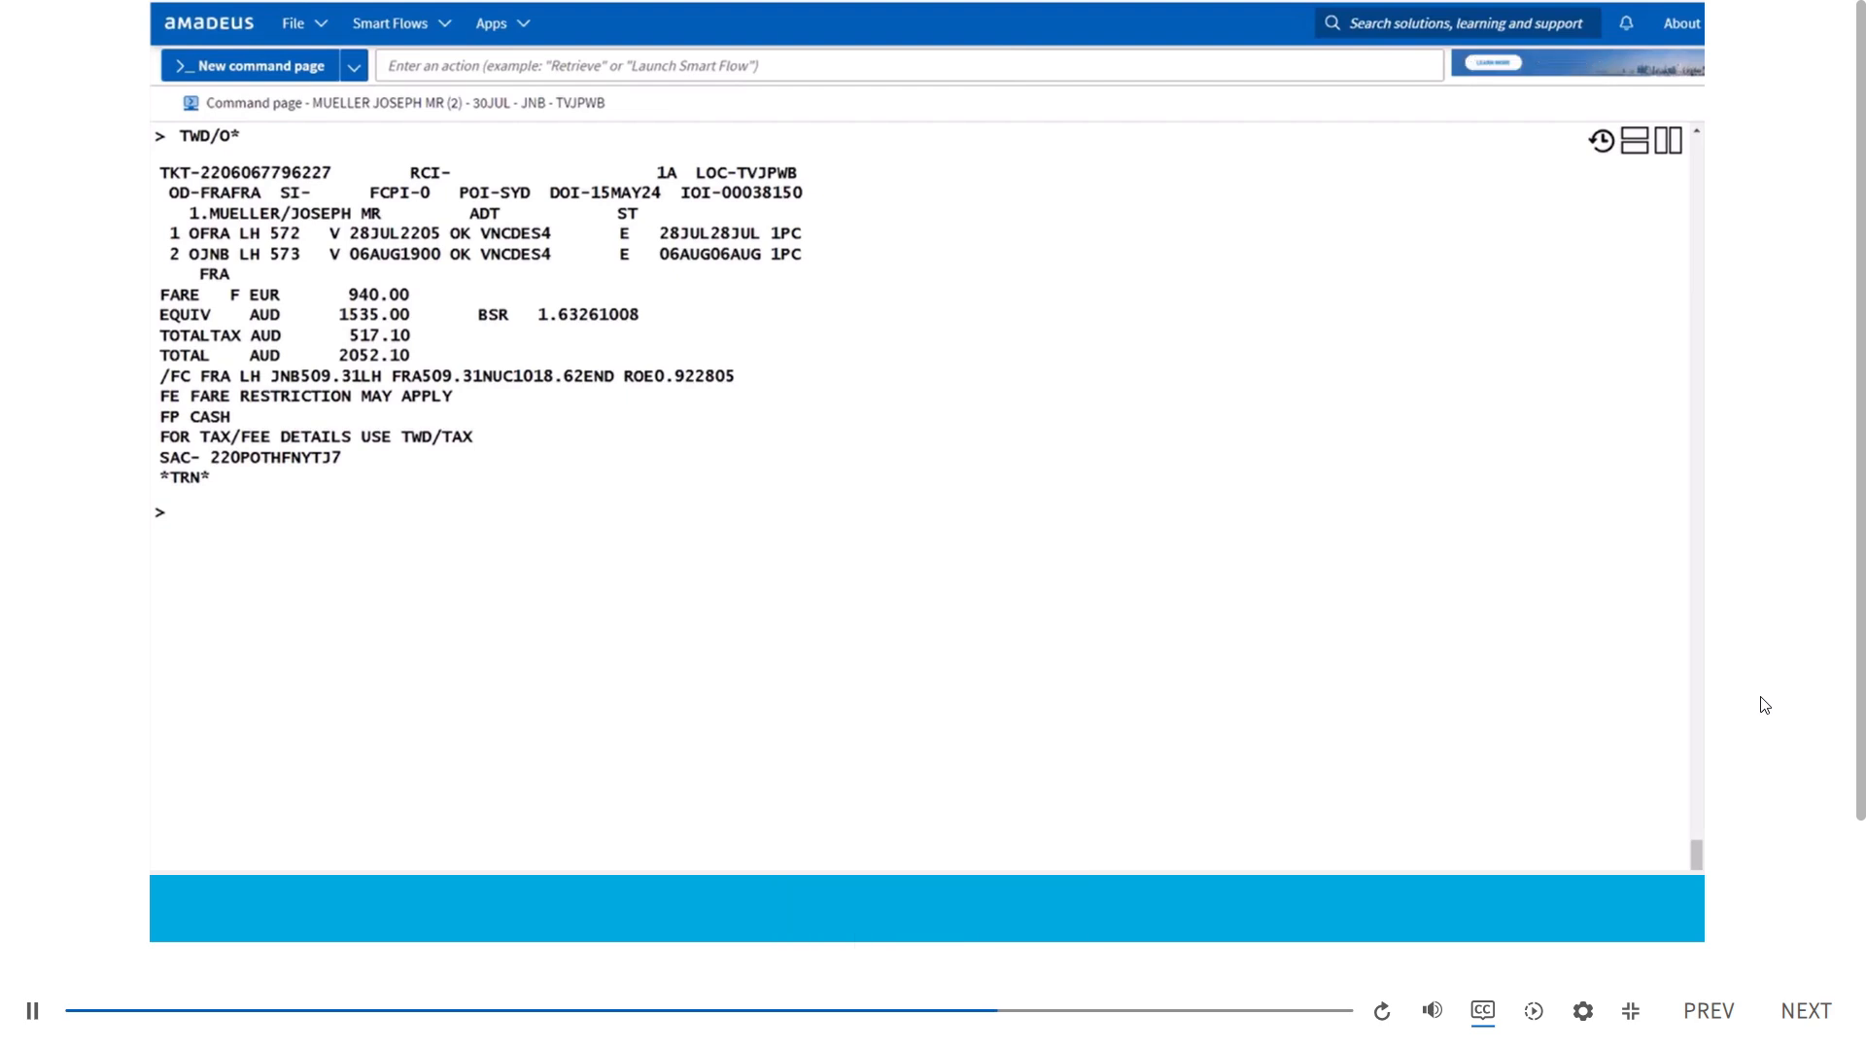
# Display the EGSD table for airline LH with EGSD/VLH
pyautogui.write('E')
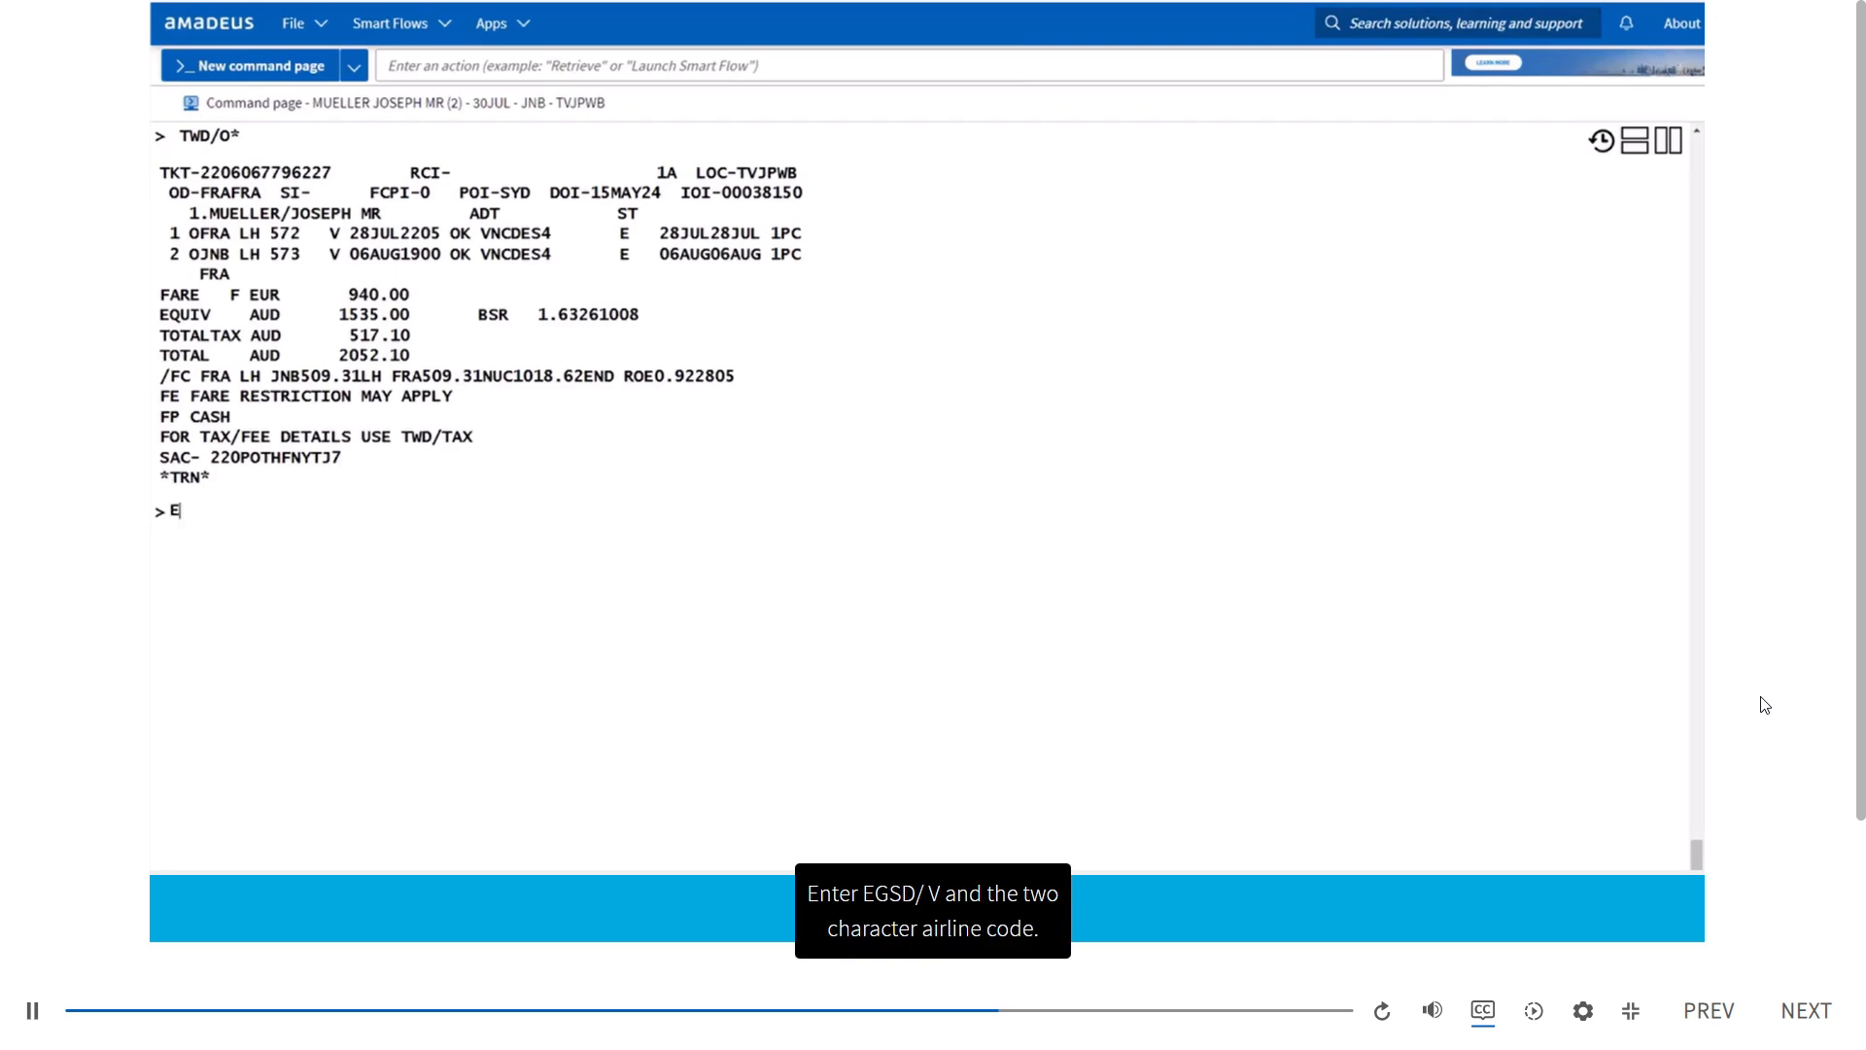
pyautogui.write('GSD/')
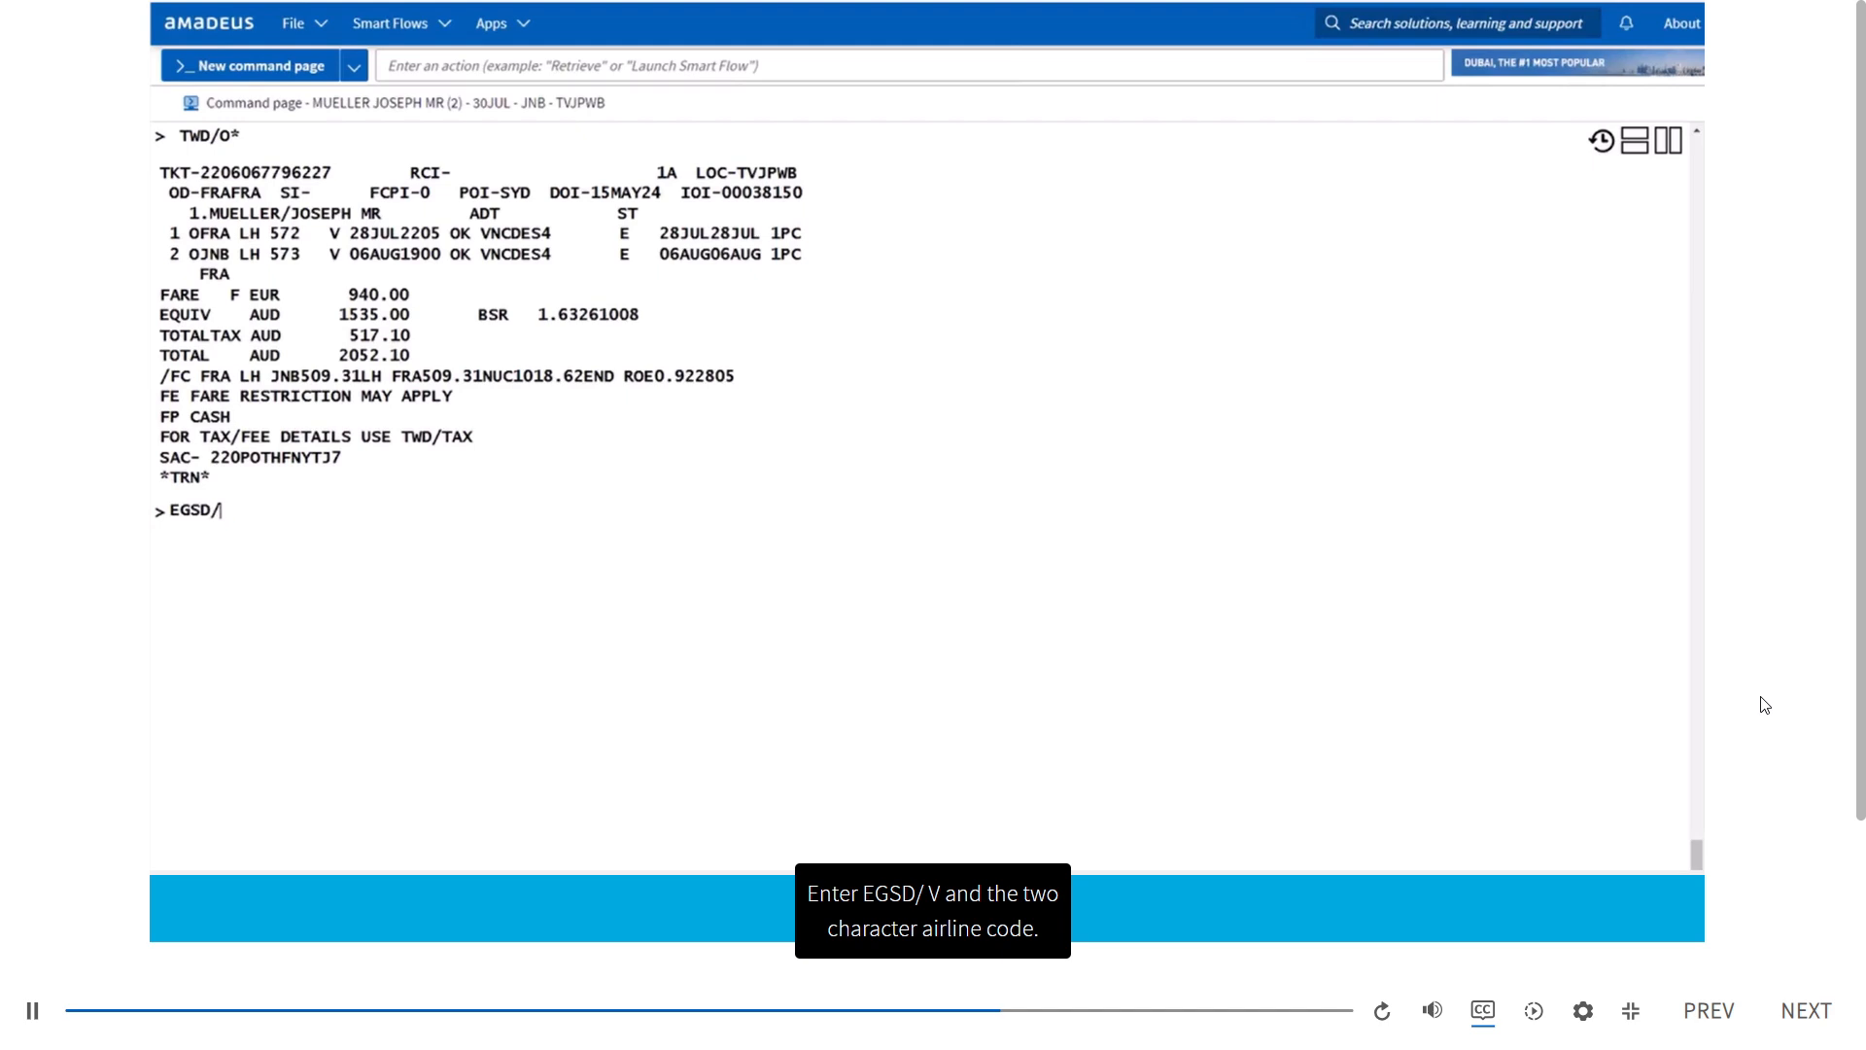
pyautogui.write('VLH')
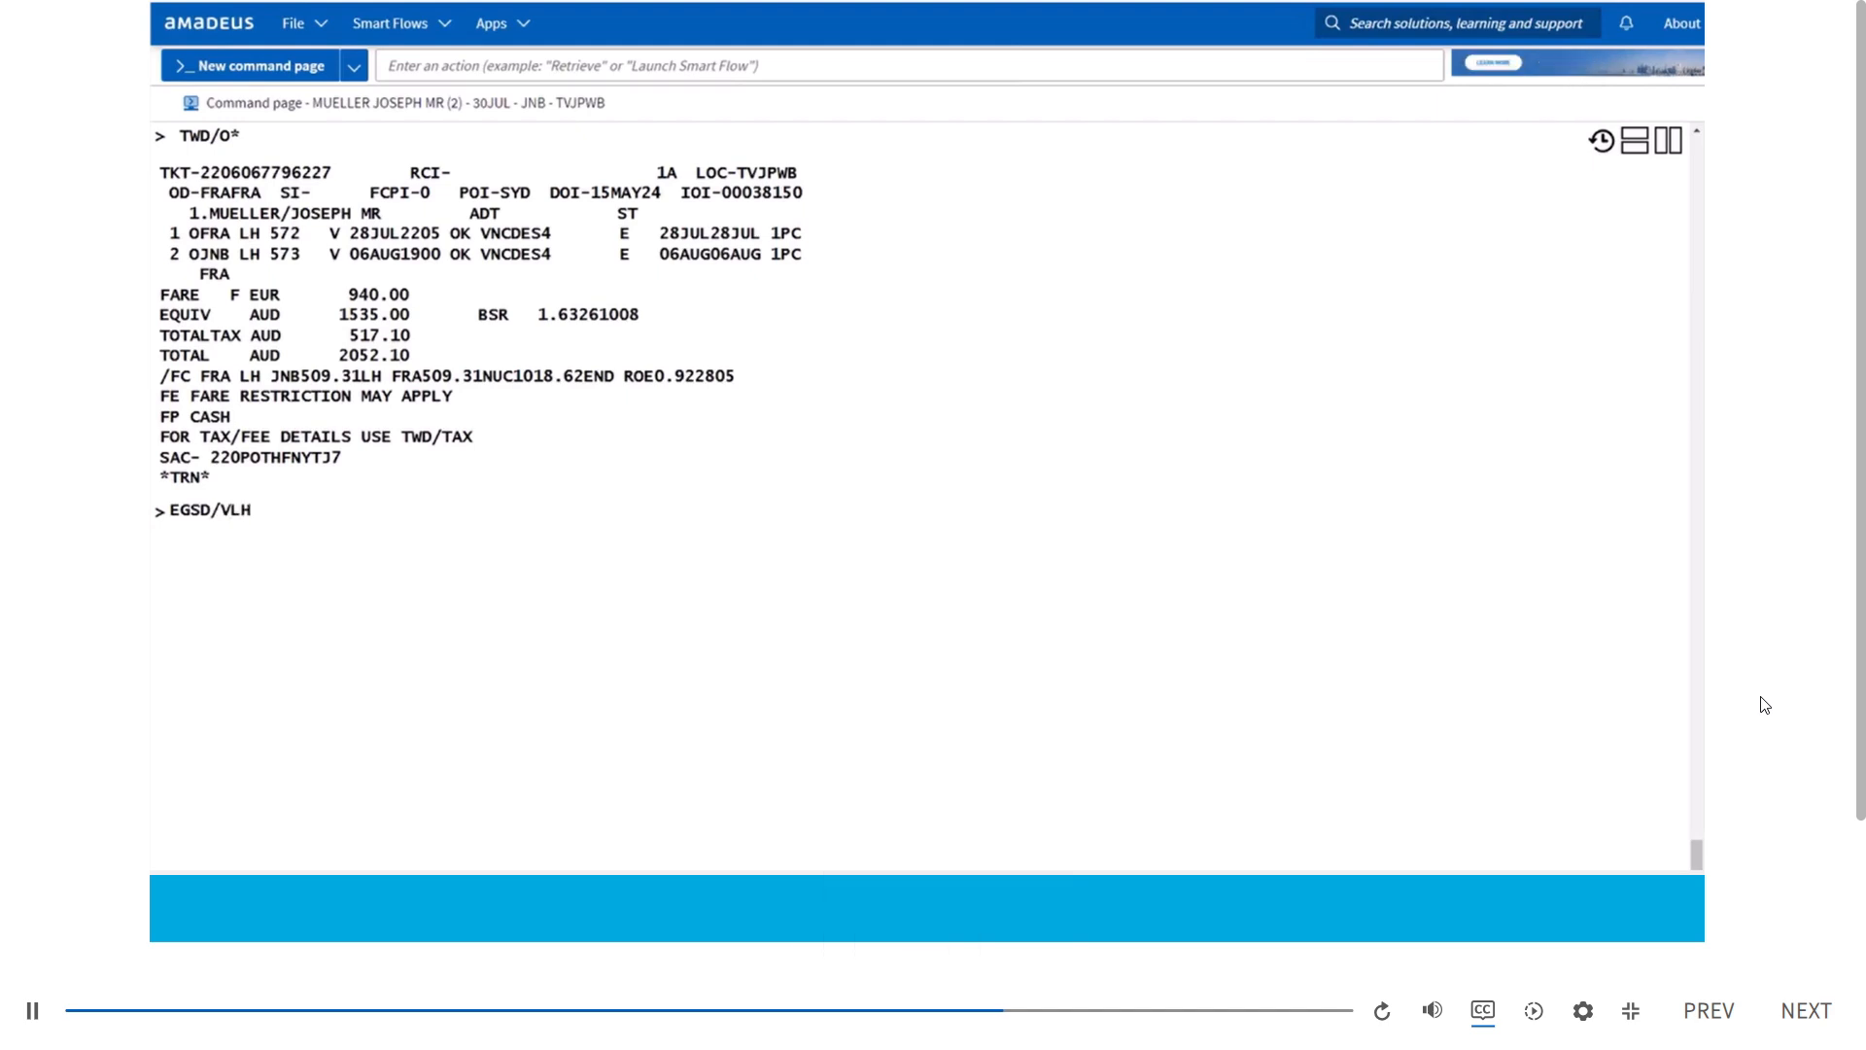
pyautogui.press('Return')
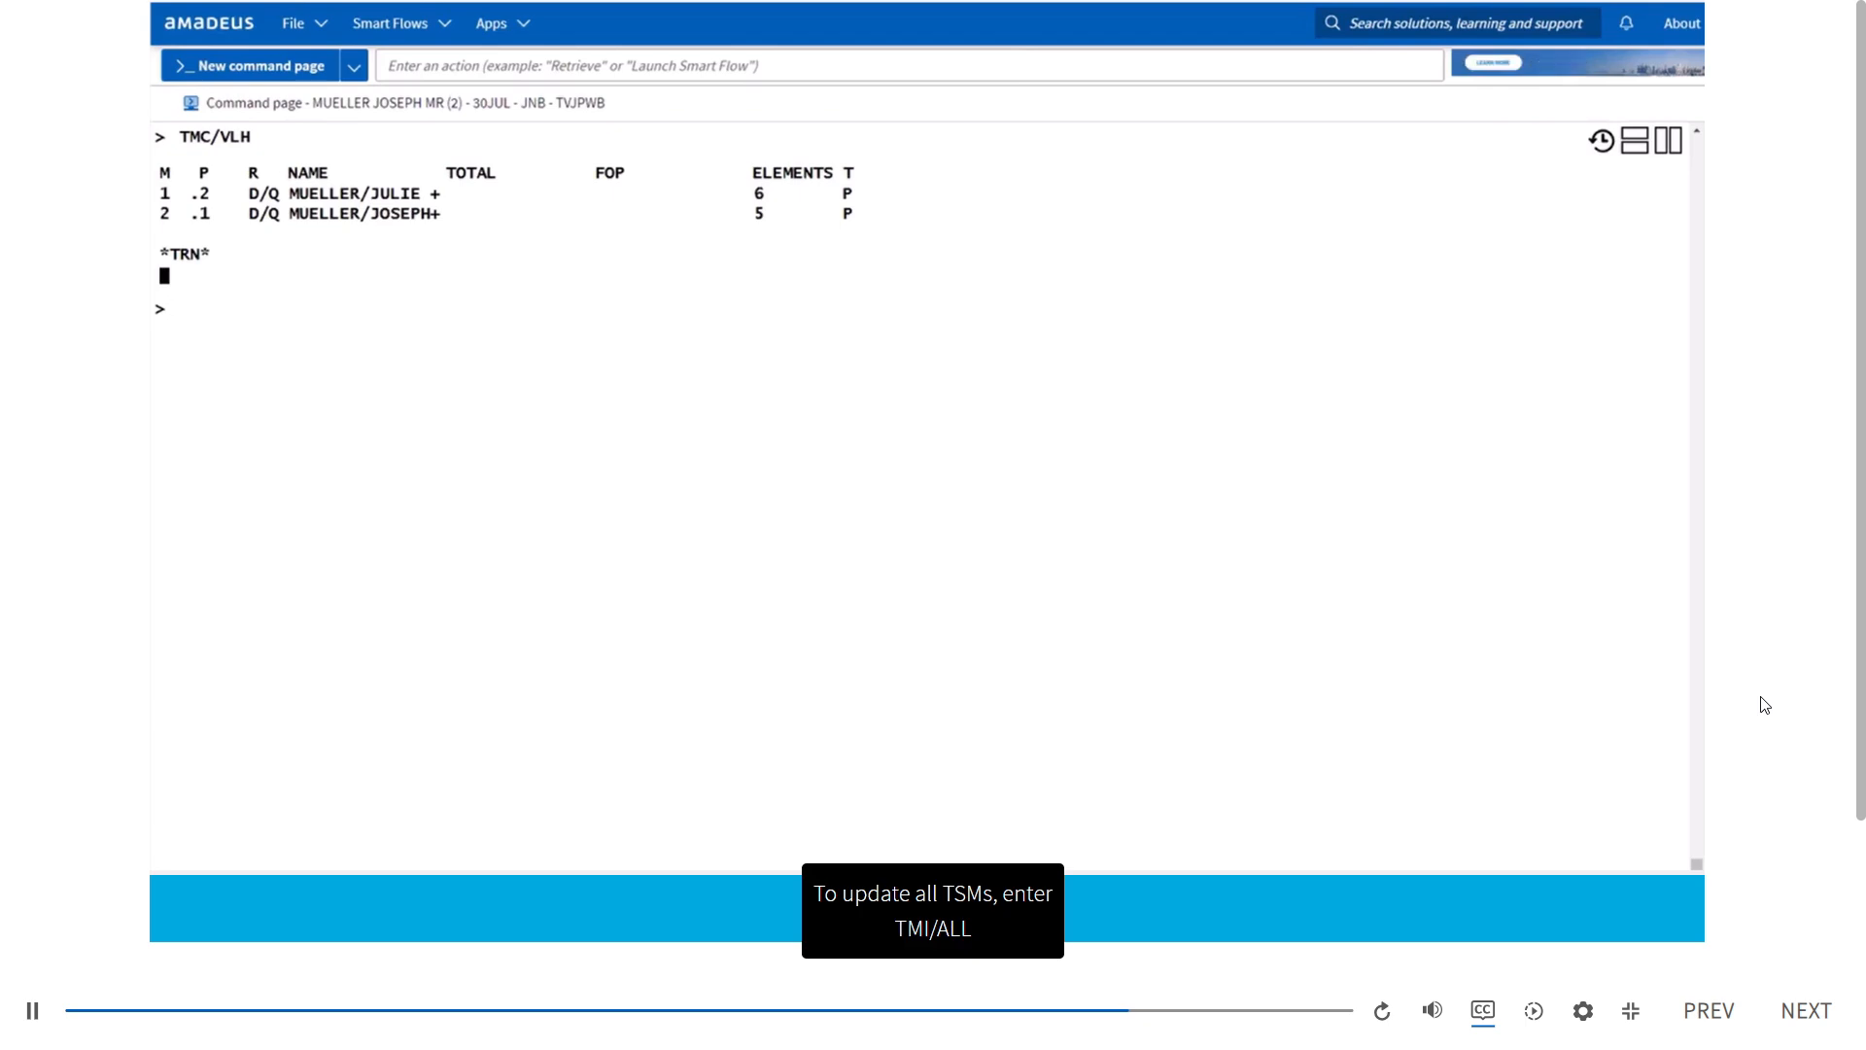
# Update all TSMs with coupon value 245.00 and fare 245.00 using TMI/ALL/CV-245.00/F245.00
pyautogui.write('TMI/ALL')
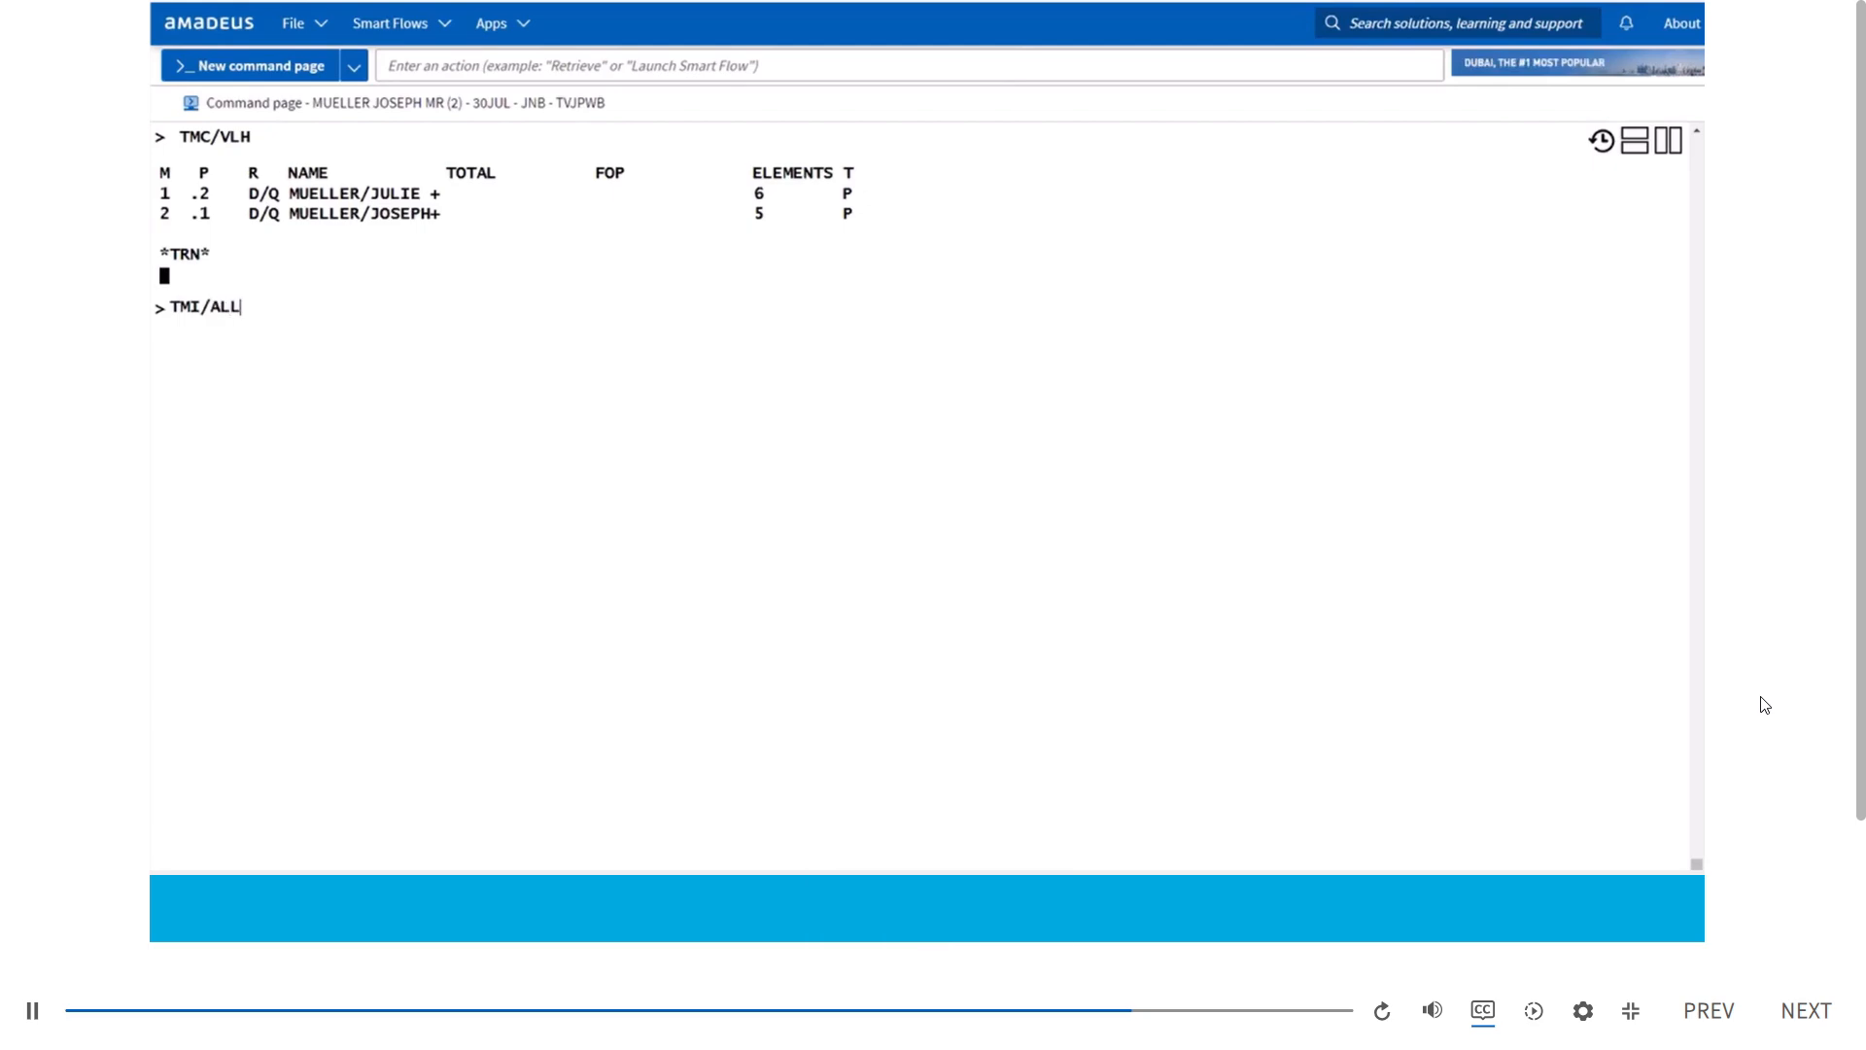
pyautogui.write('/CV')
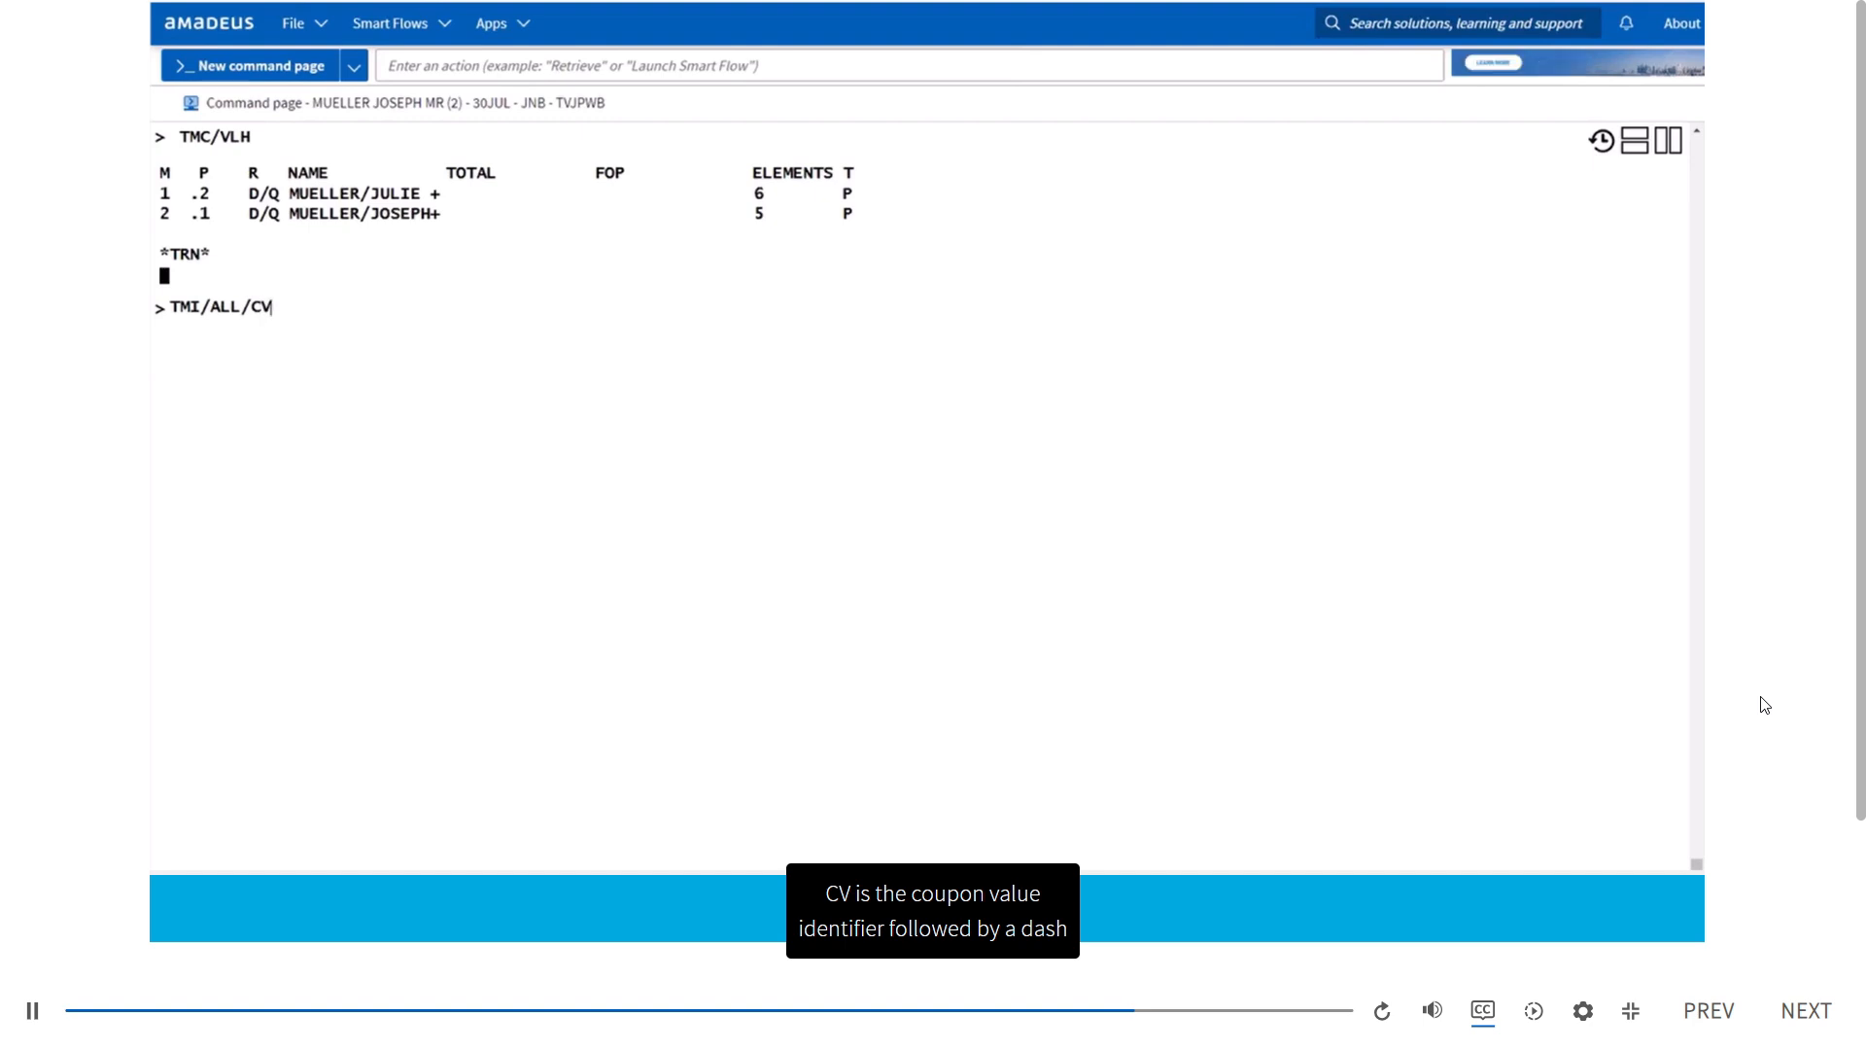
pyautogui.write('-')
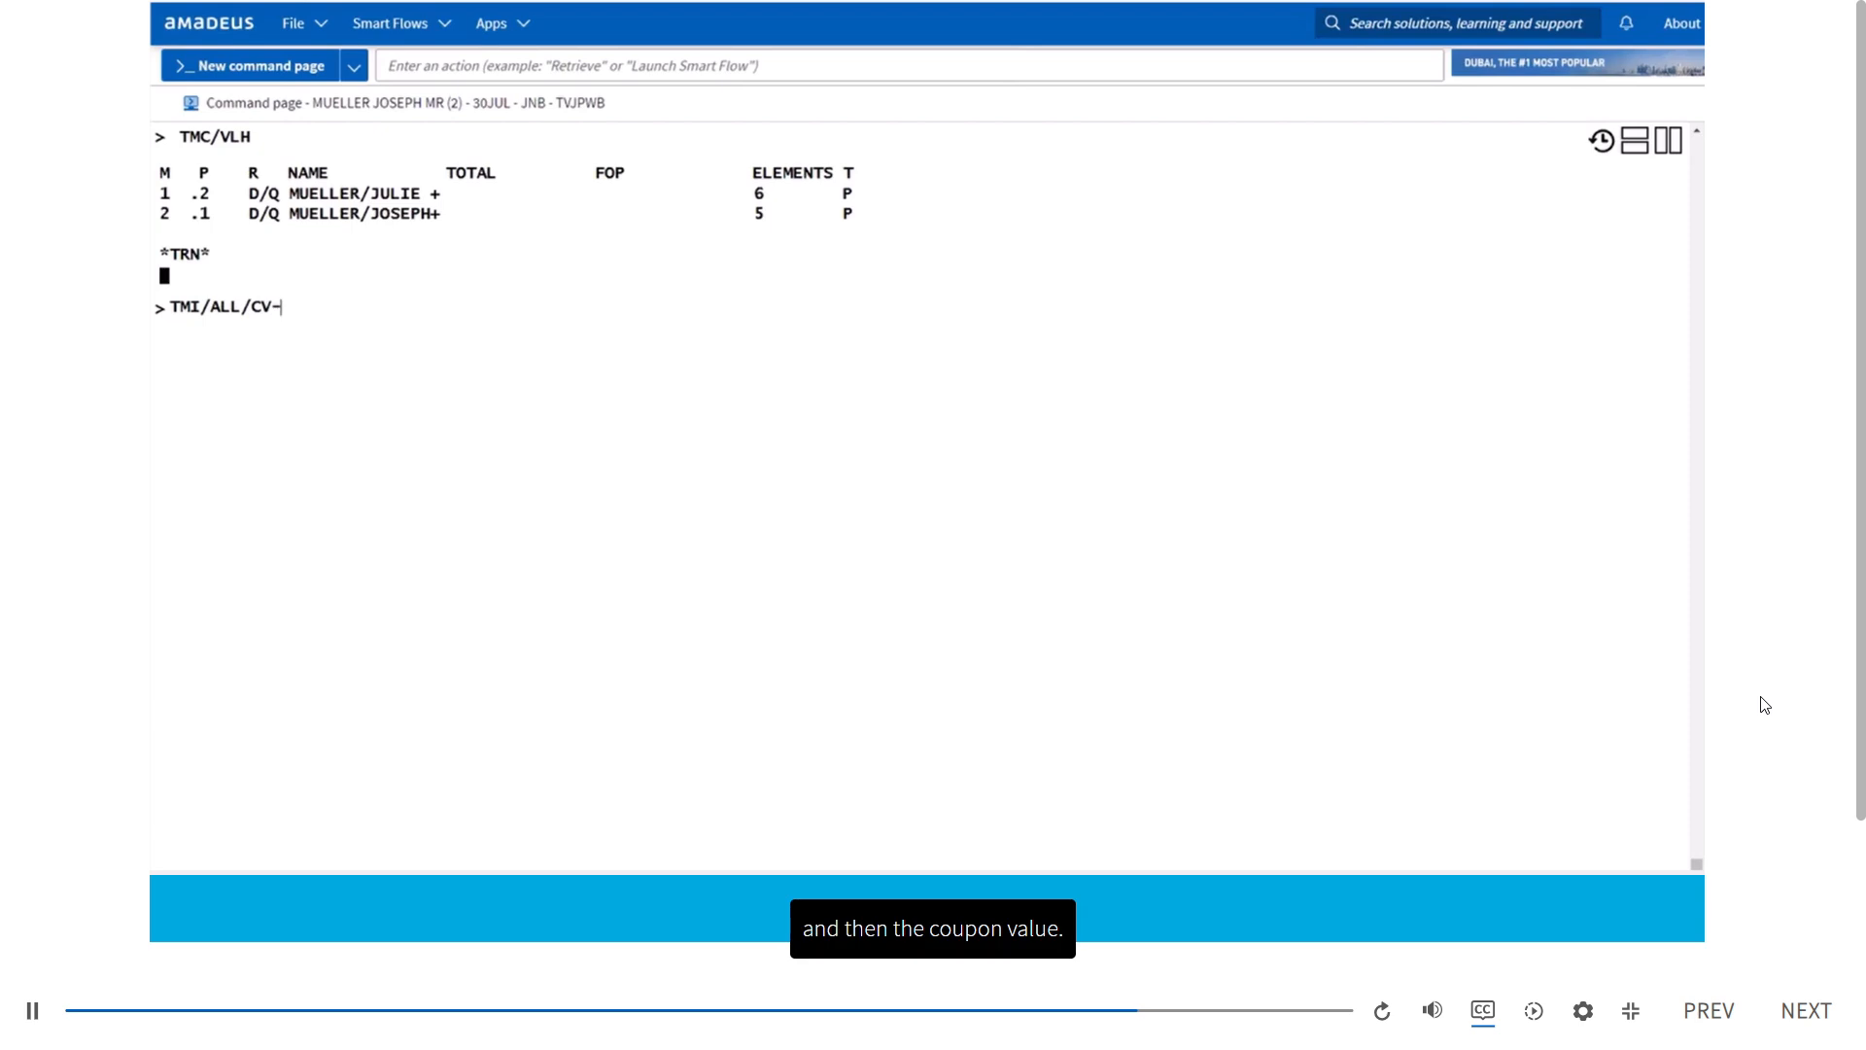
pyautogui.write('245.00')
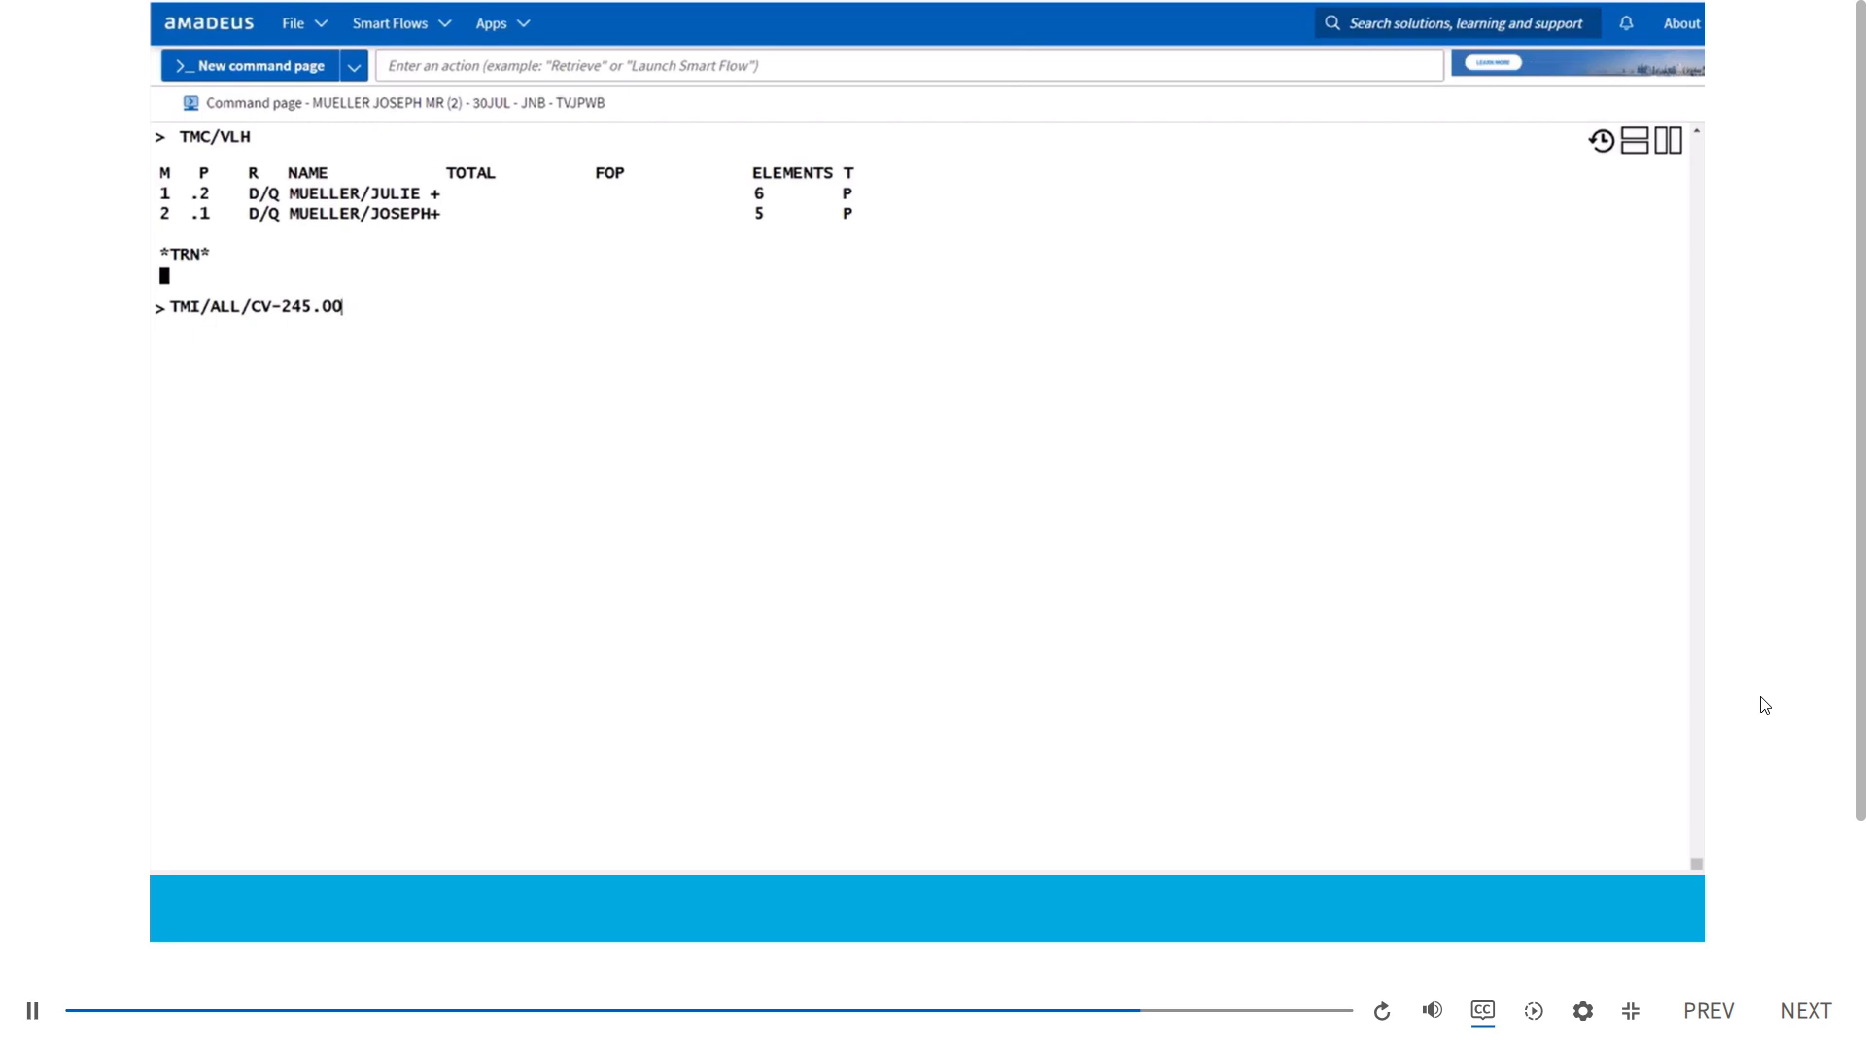
pyautogui.write('/F')
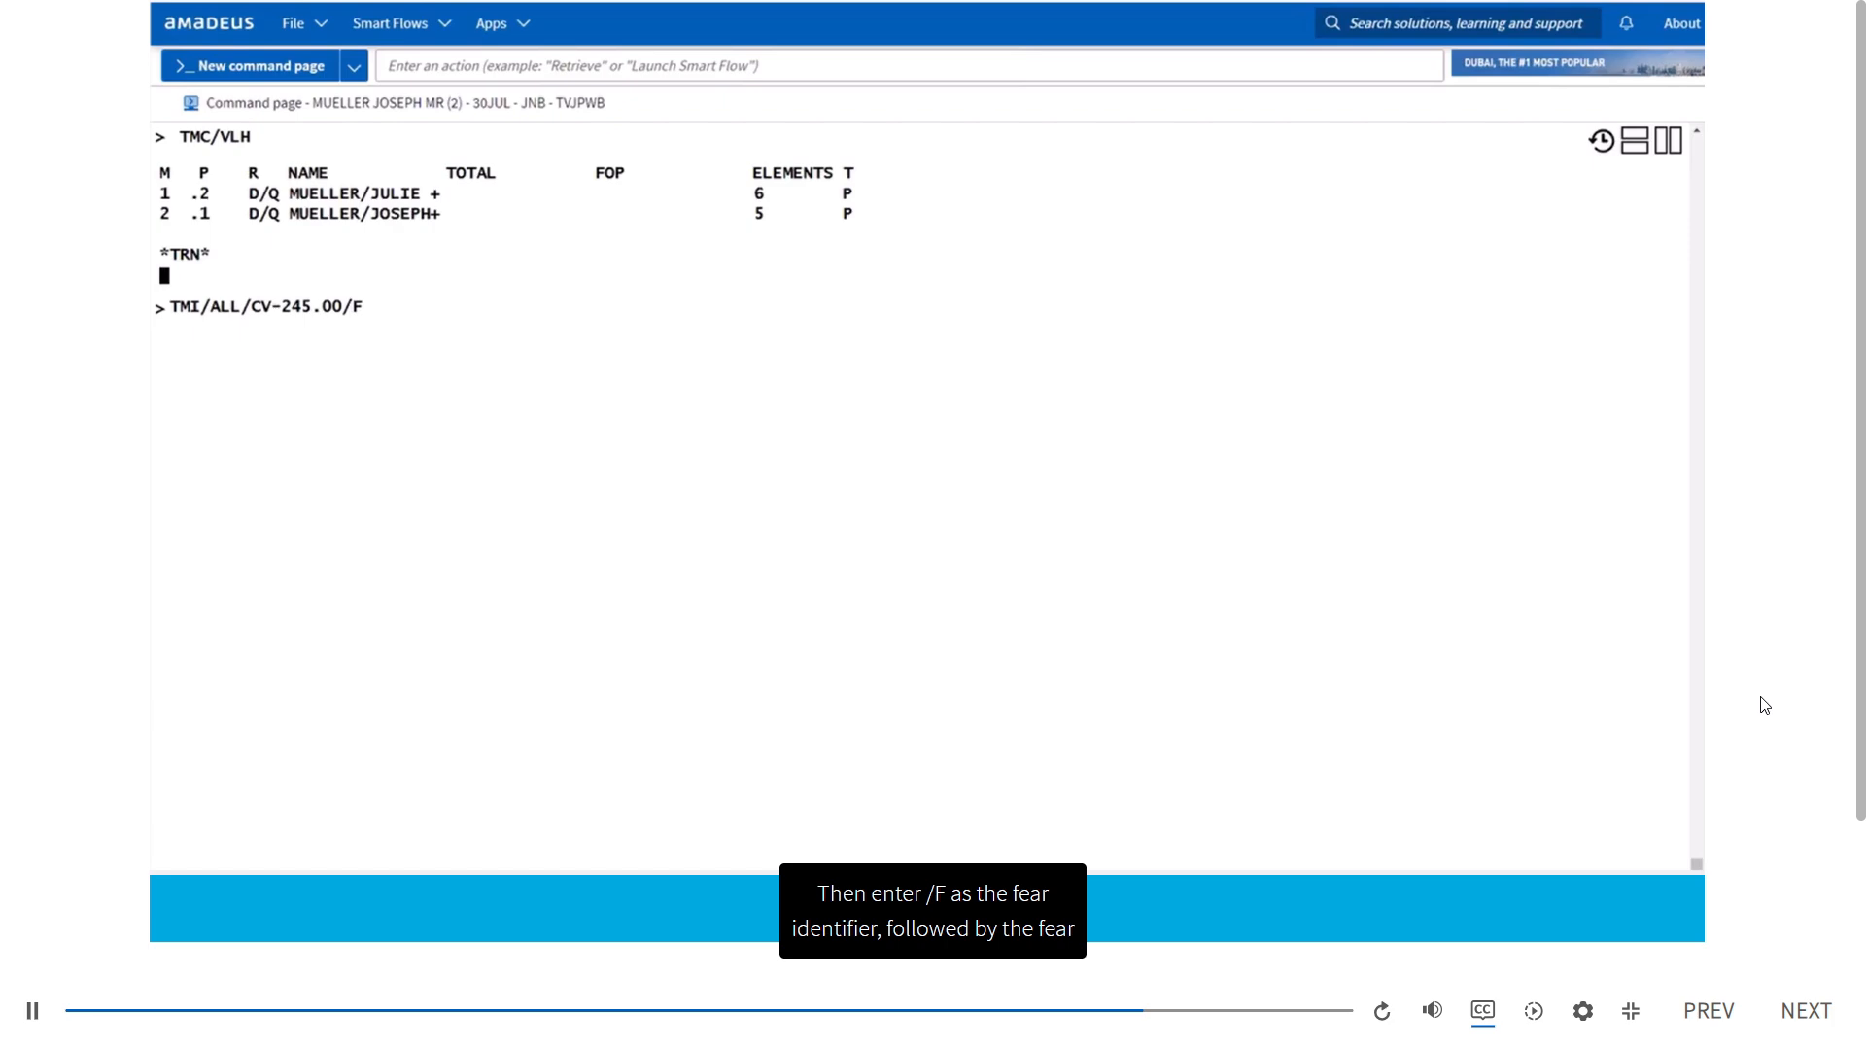
pyautogui.write('245.00')
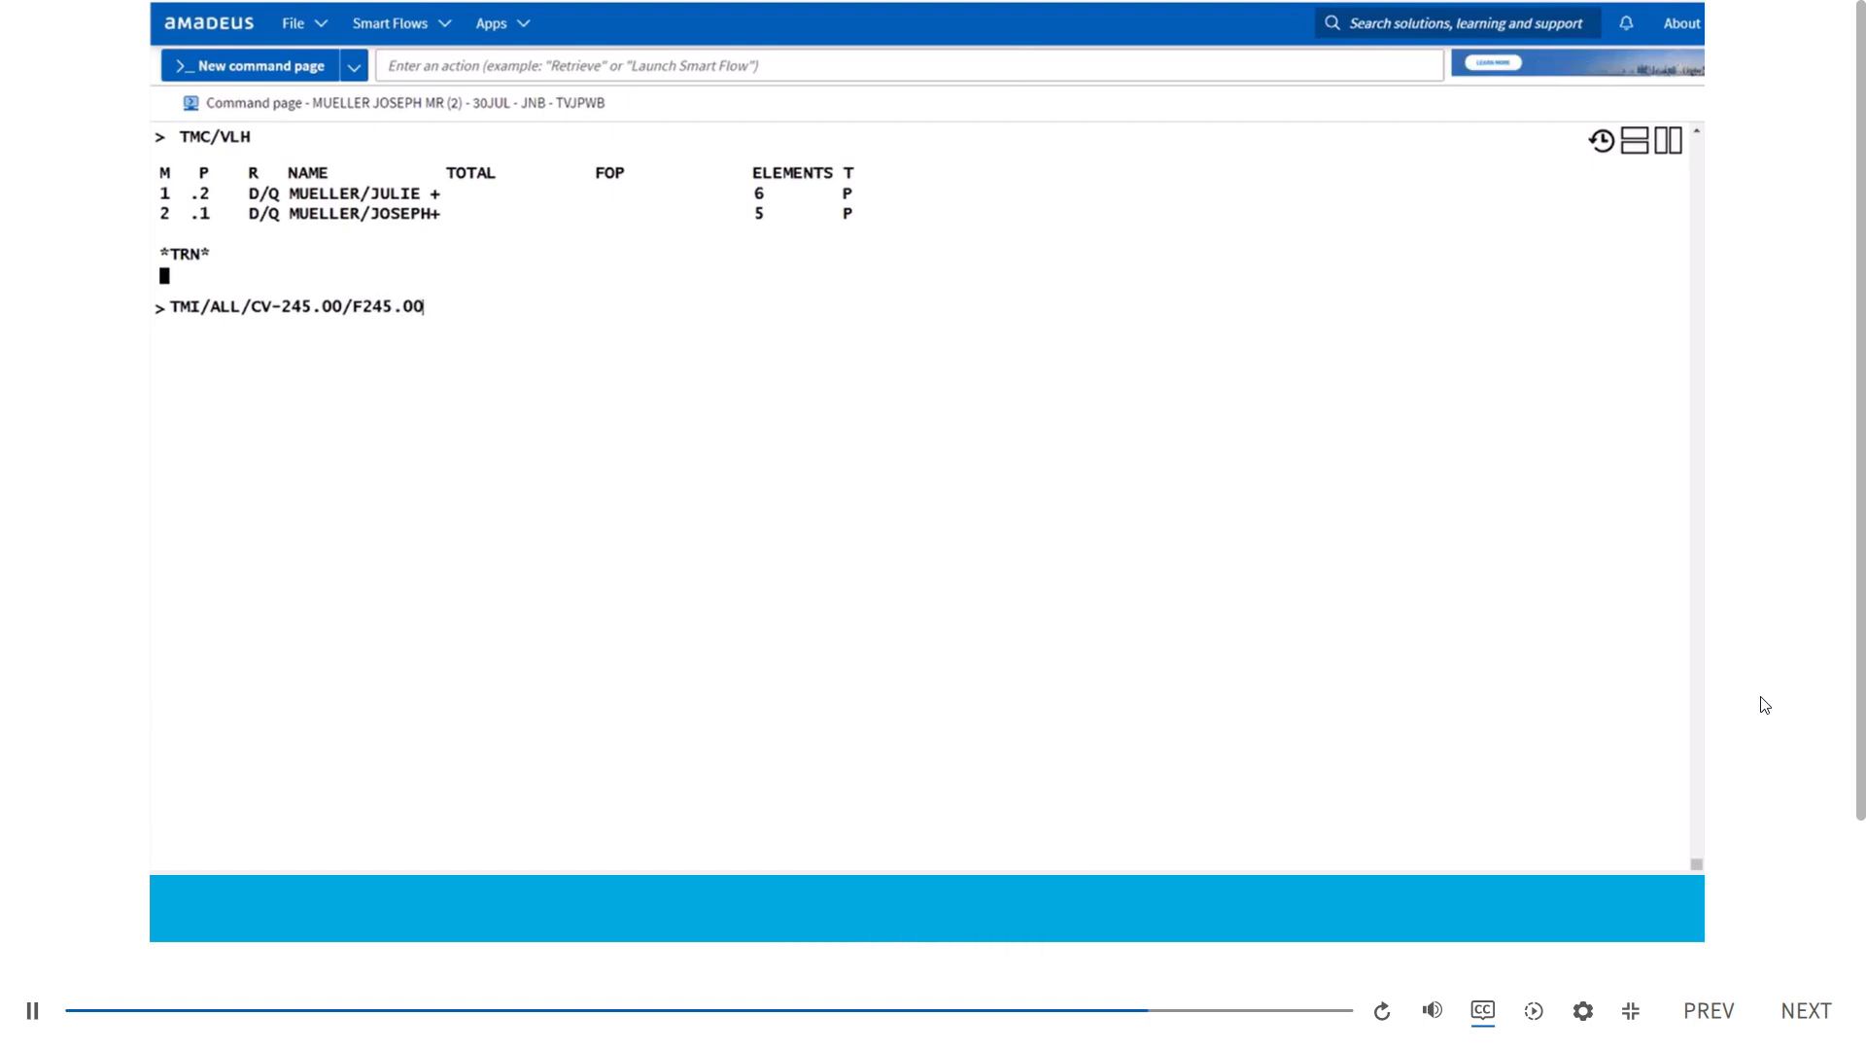
pyautogui.press('Return')
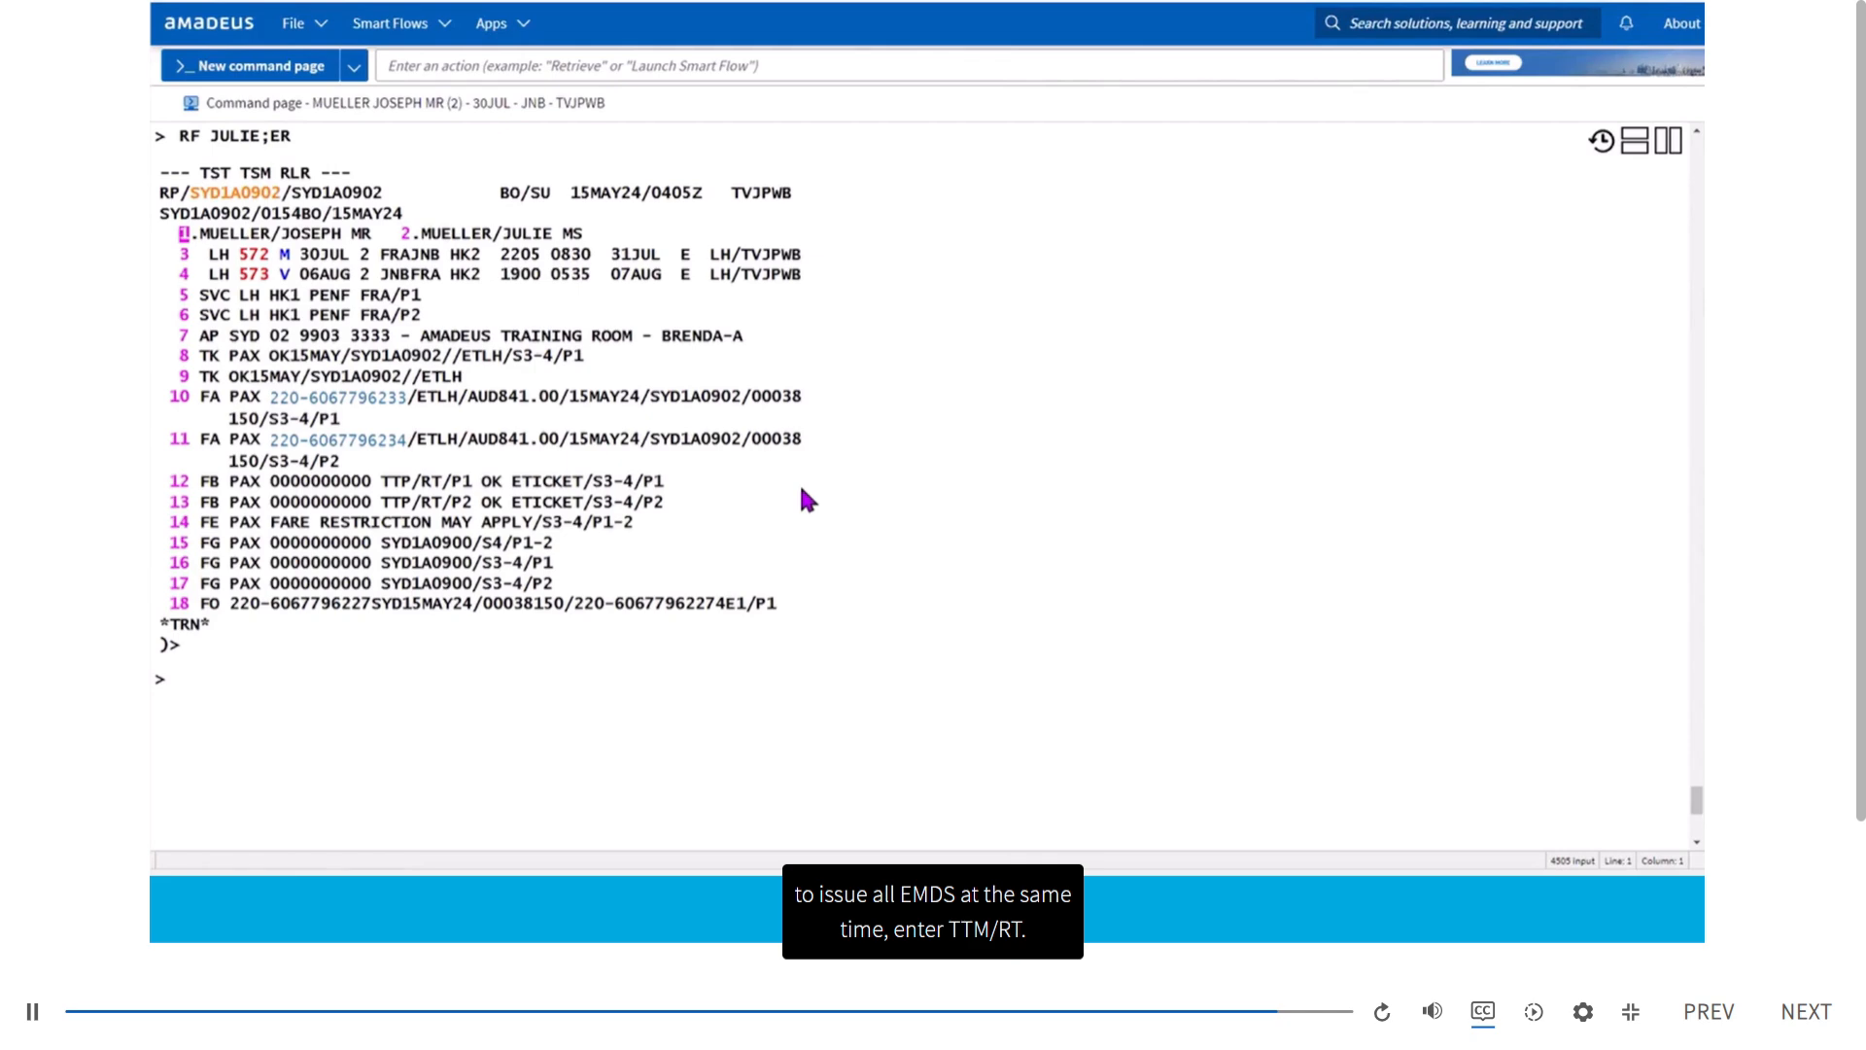
pyautogui.write('TTM')
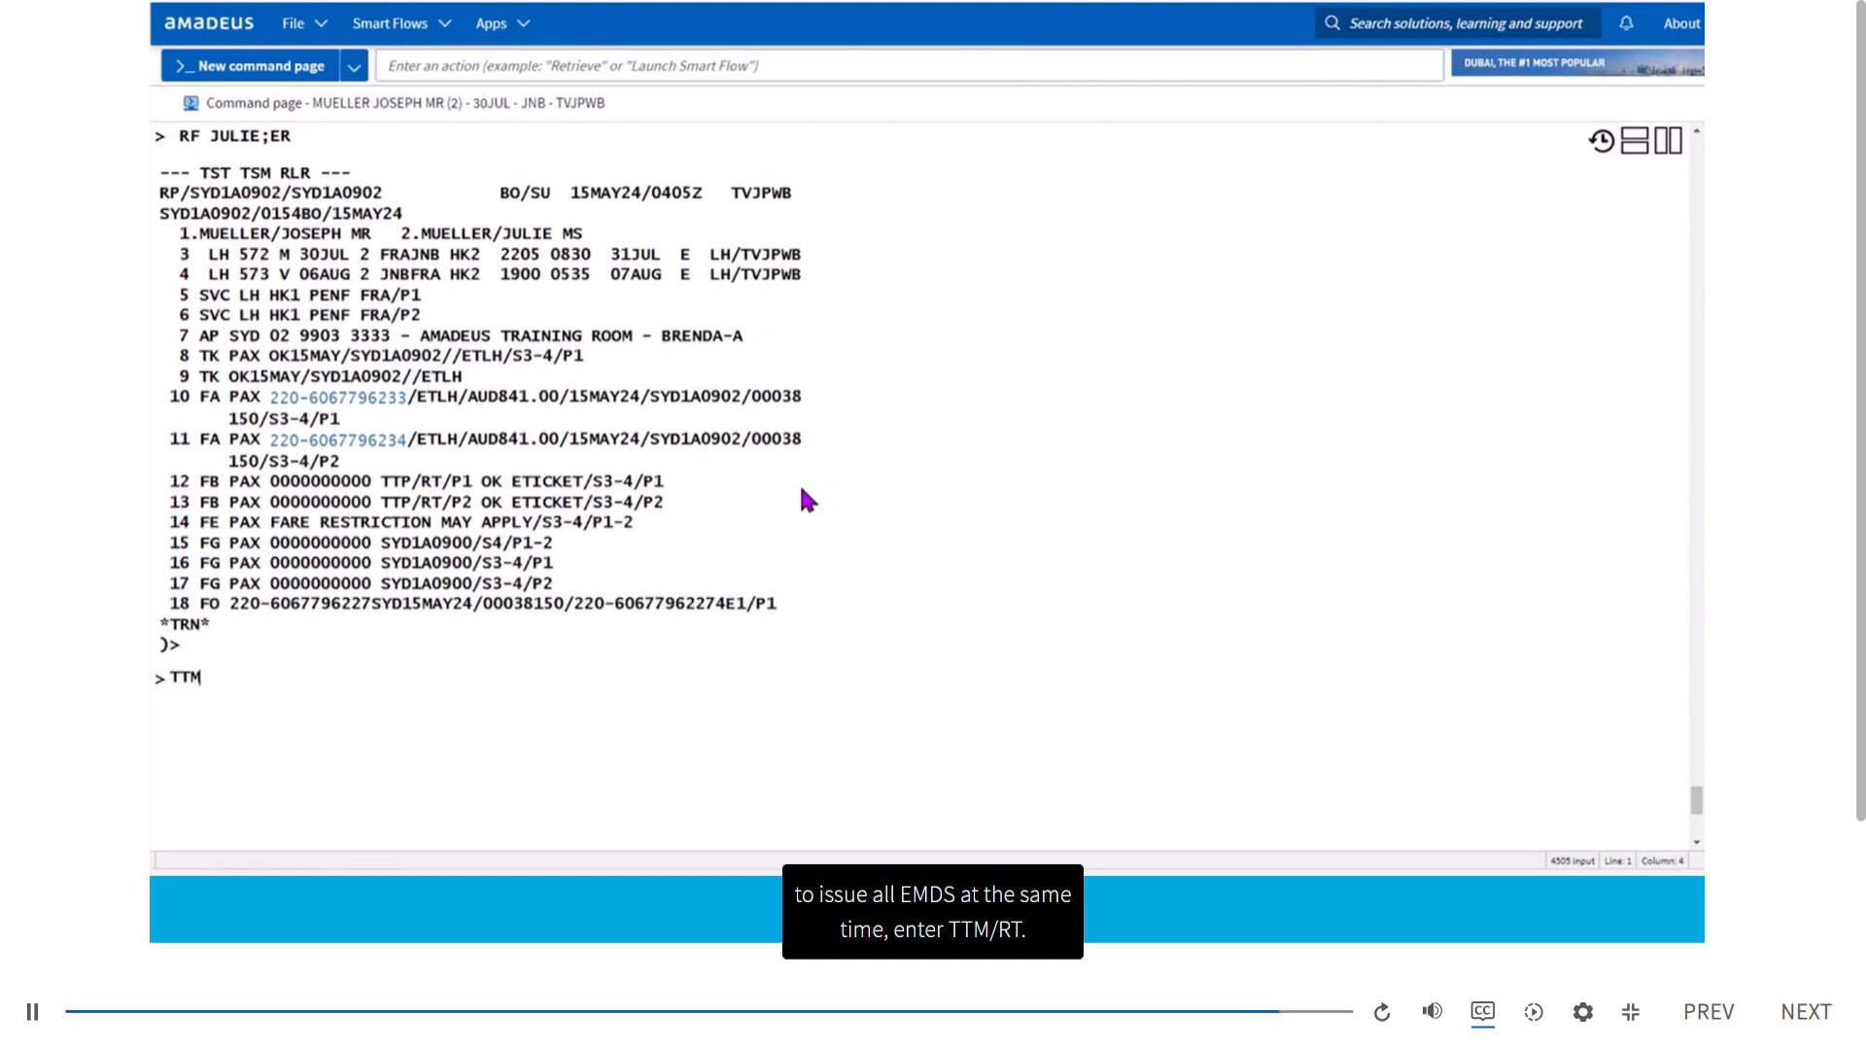
pyautogui.write('/RT')
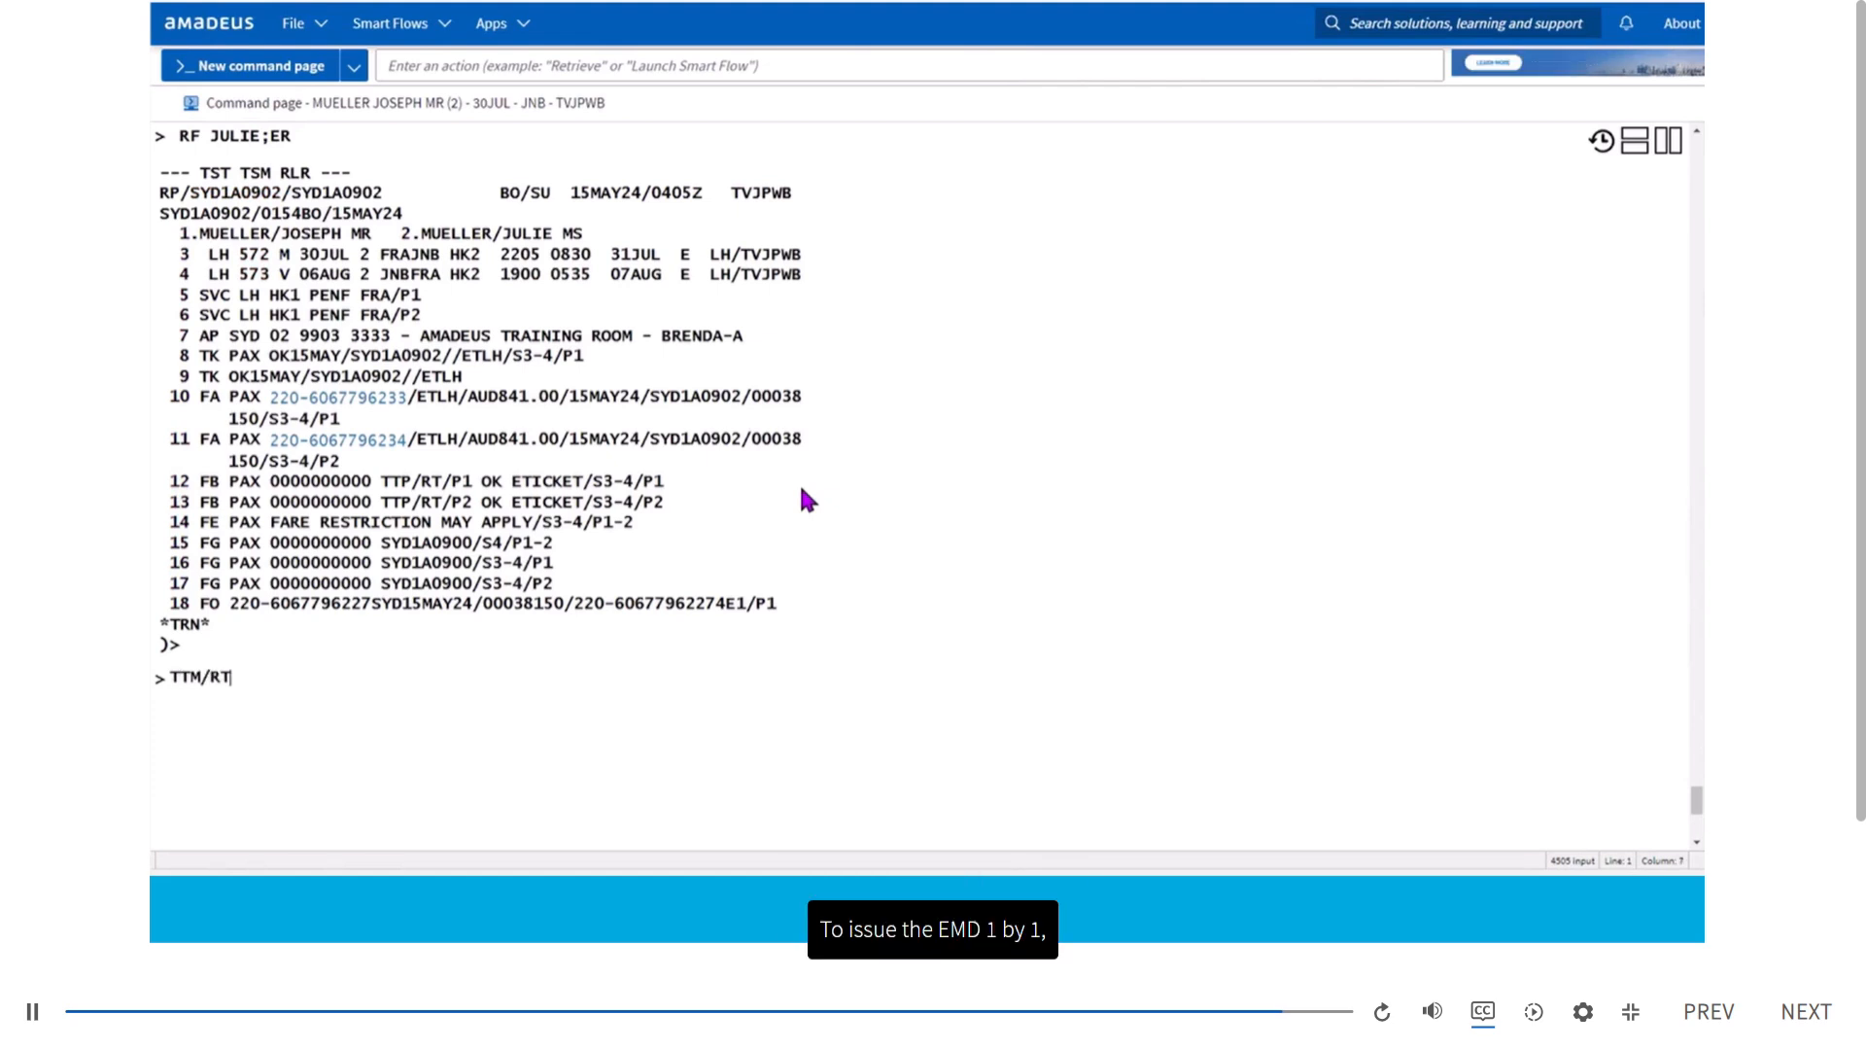
pyautogui.press('BackSpace')
pyautogui.press('BackSpace')
pyautogui.press('BackSpace')
pyautogui.press('BackSpace')
pyautogui.press('BackSpace')
pyautogui.press('BackSpace')
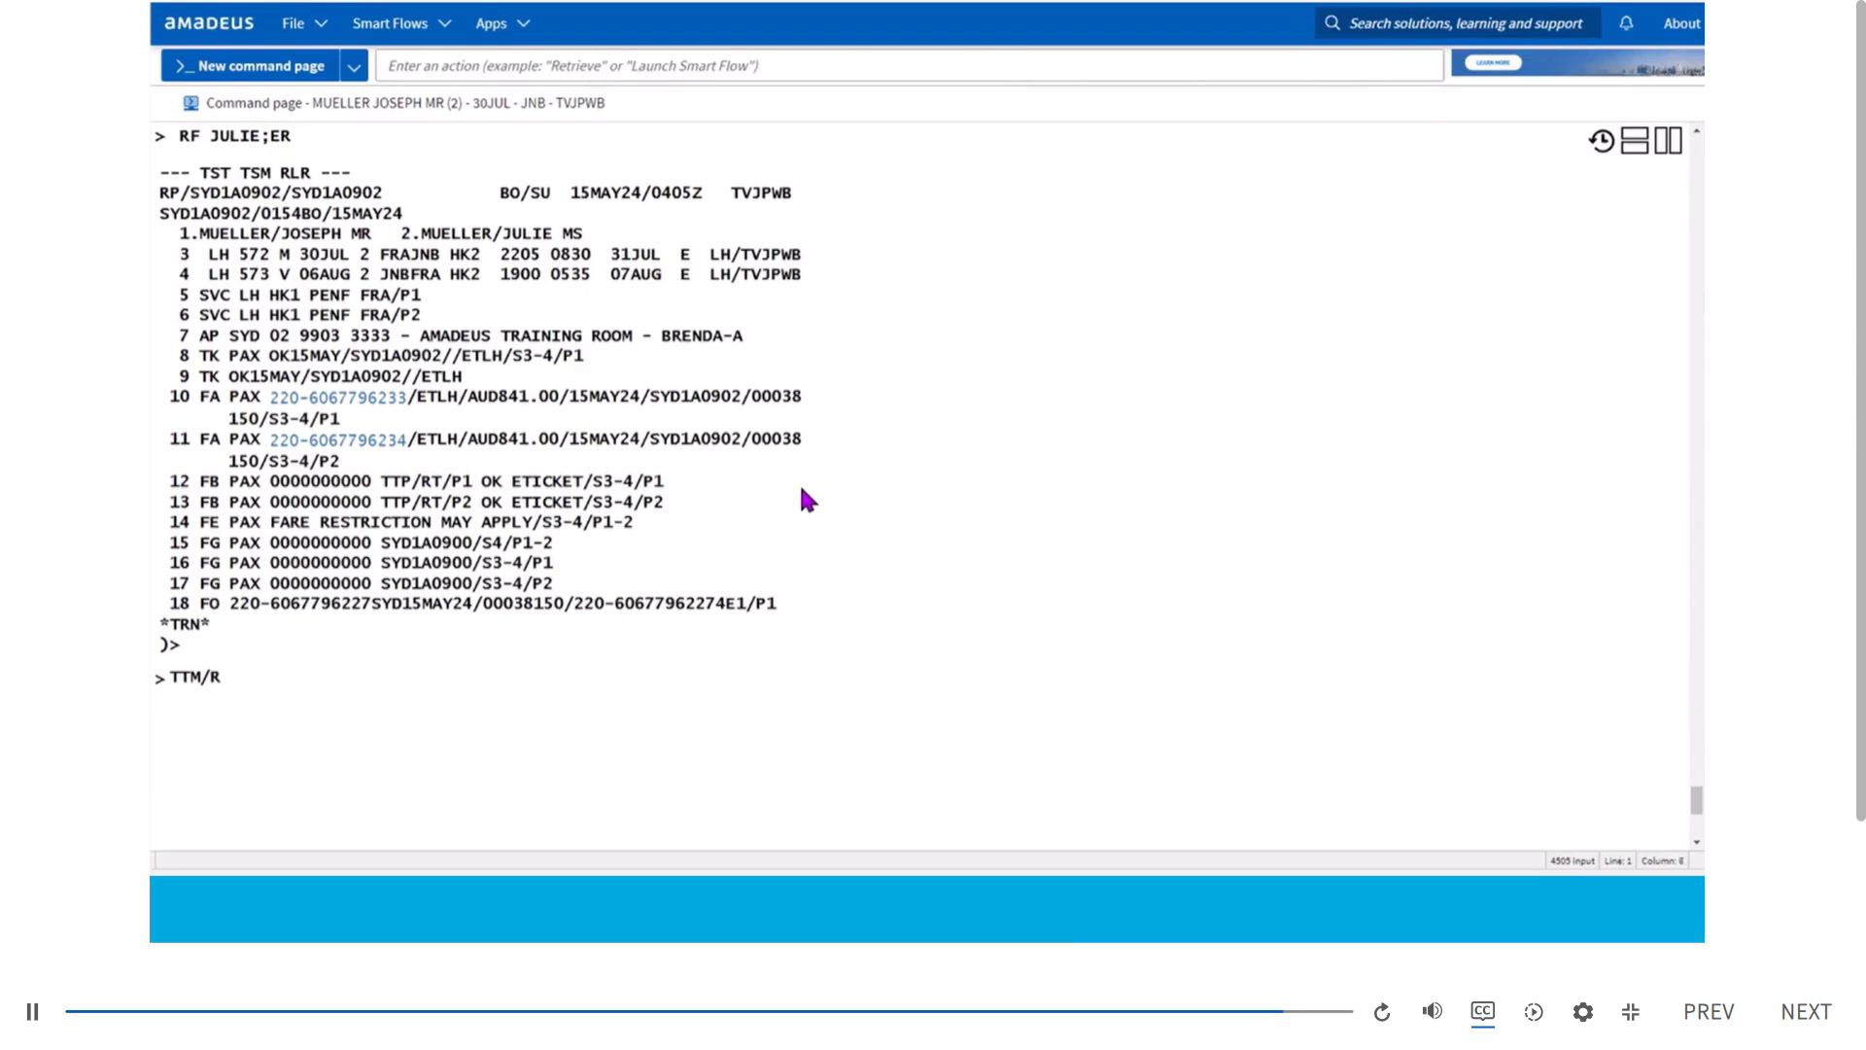
# Issue the EMDs one by one from TSM 1 and TSM 2 with TTM/M1/RT and TTM/M2/RT
pyautogui.write('TTM/M')
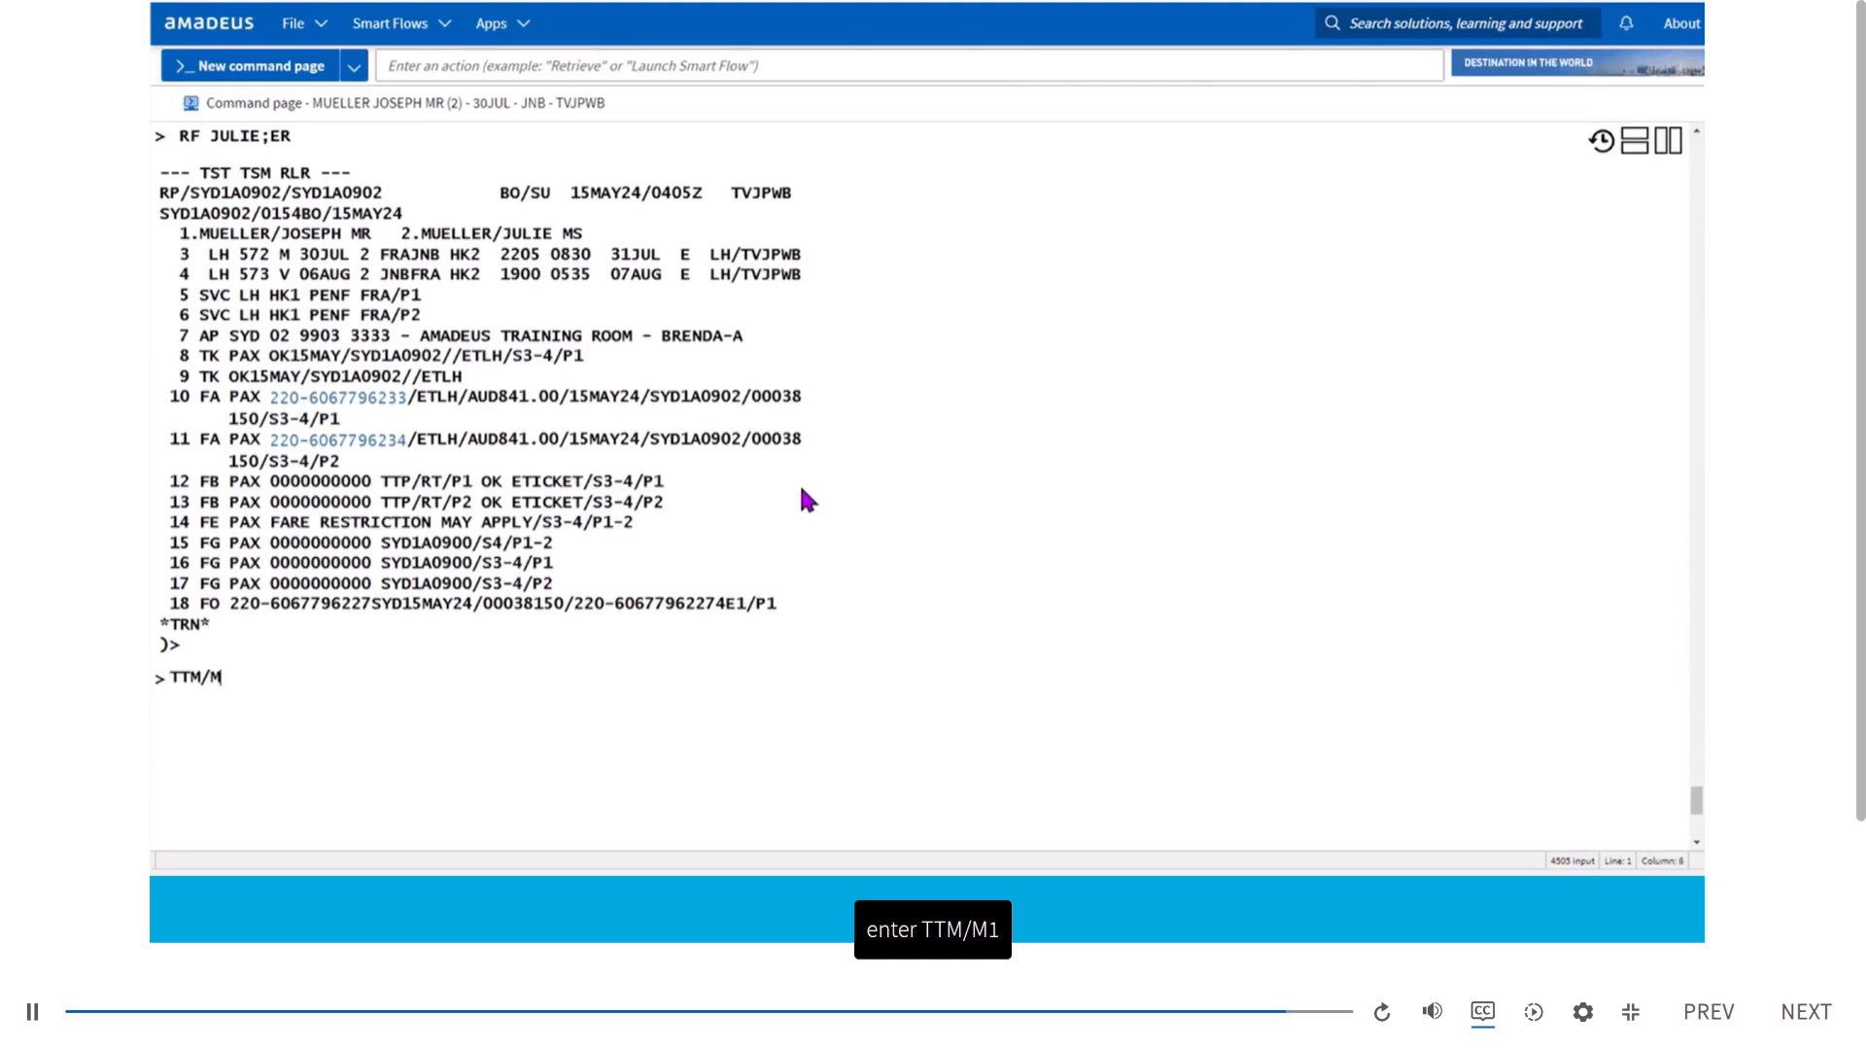
pyautogui.write('1/RT')
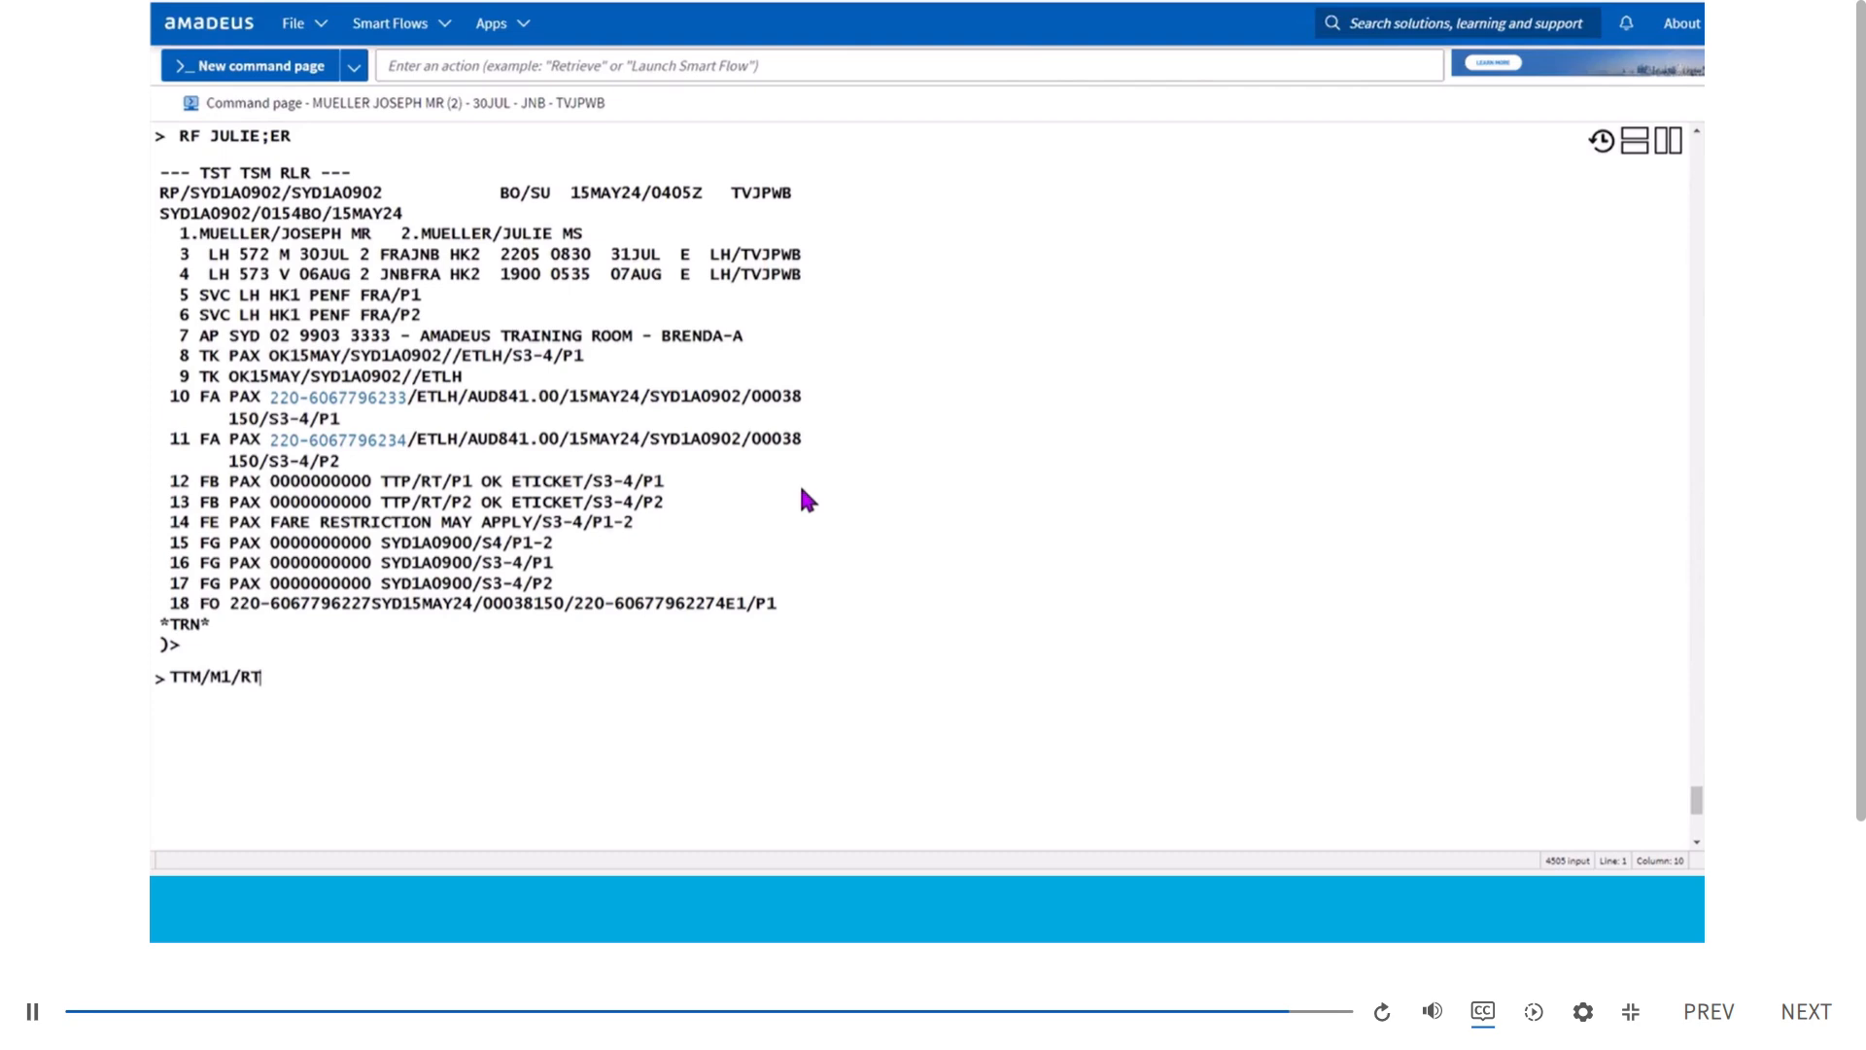
pyautogui.press('Return')
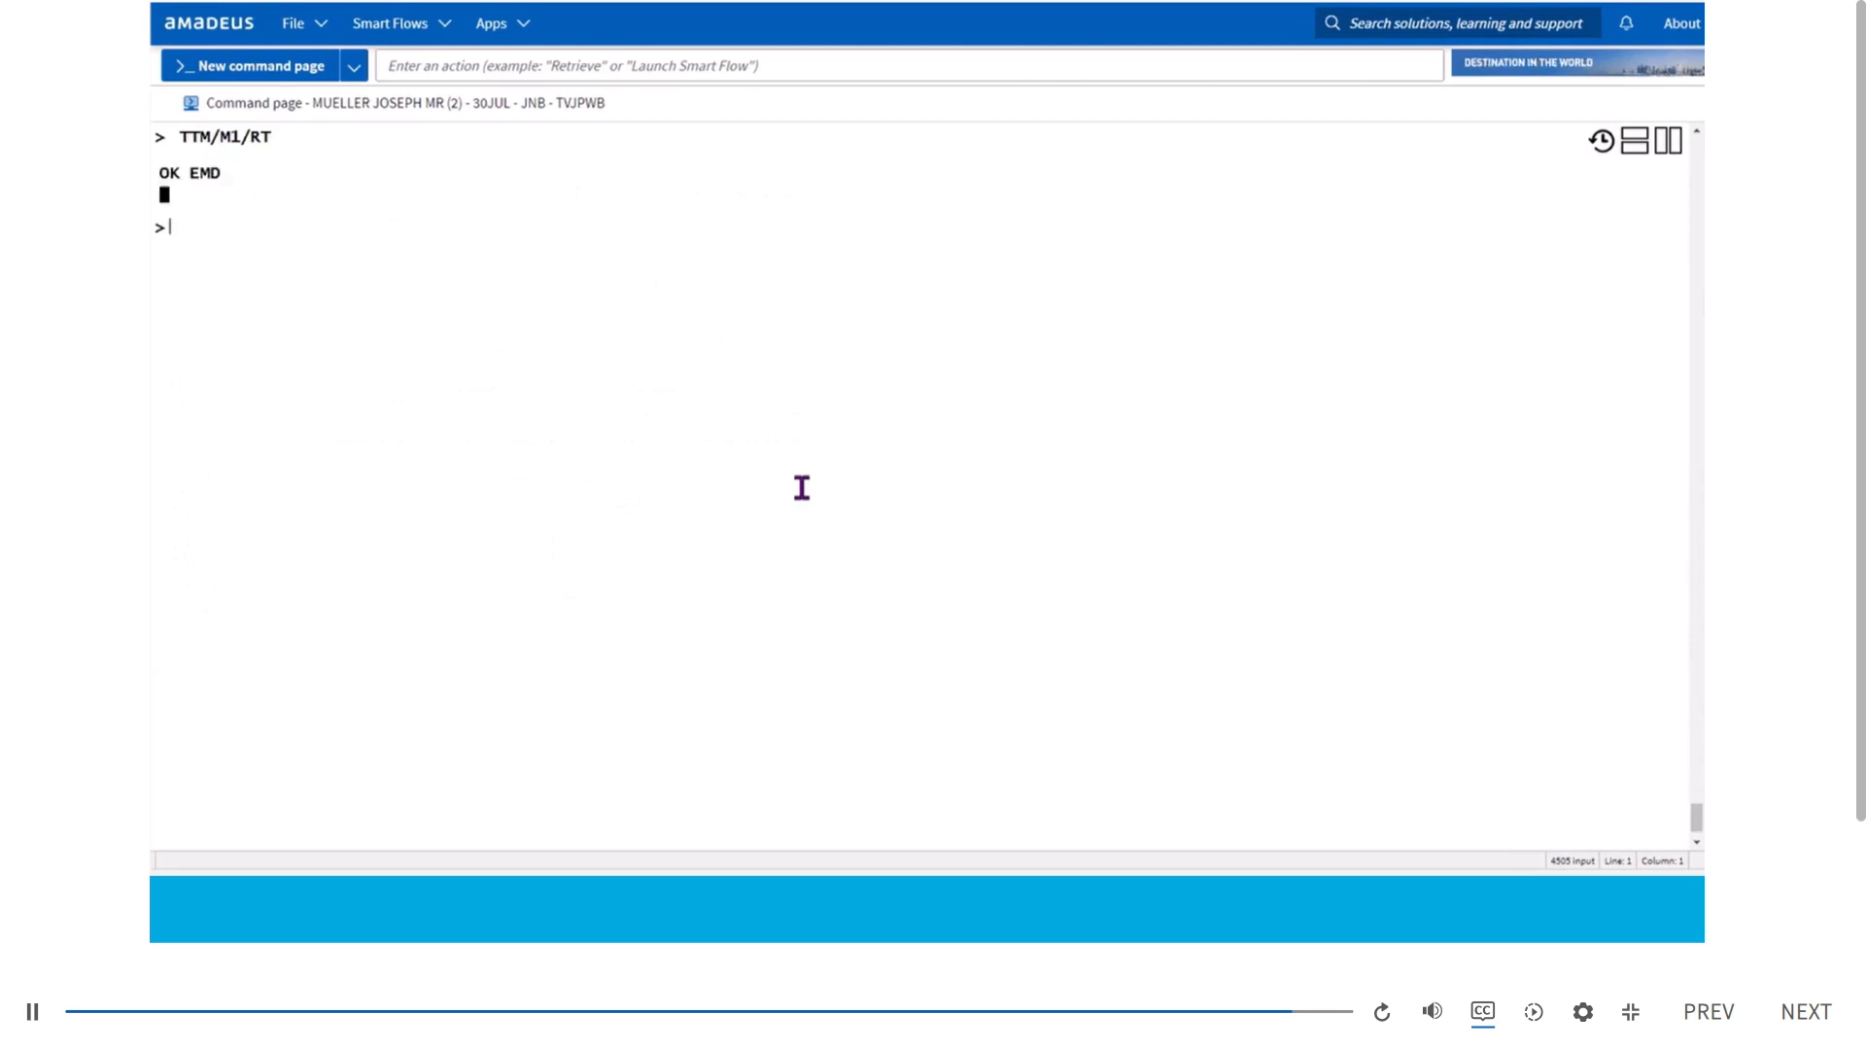
pyautogui.write('TTM/M2/RT')
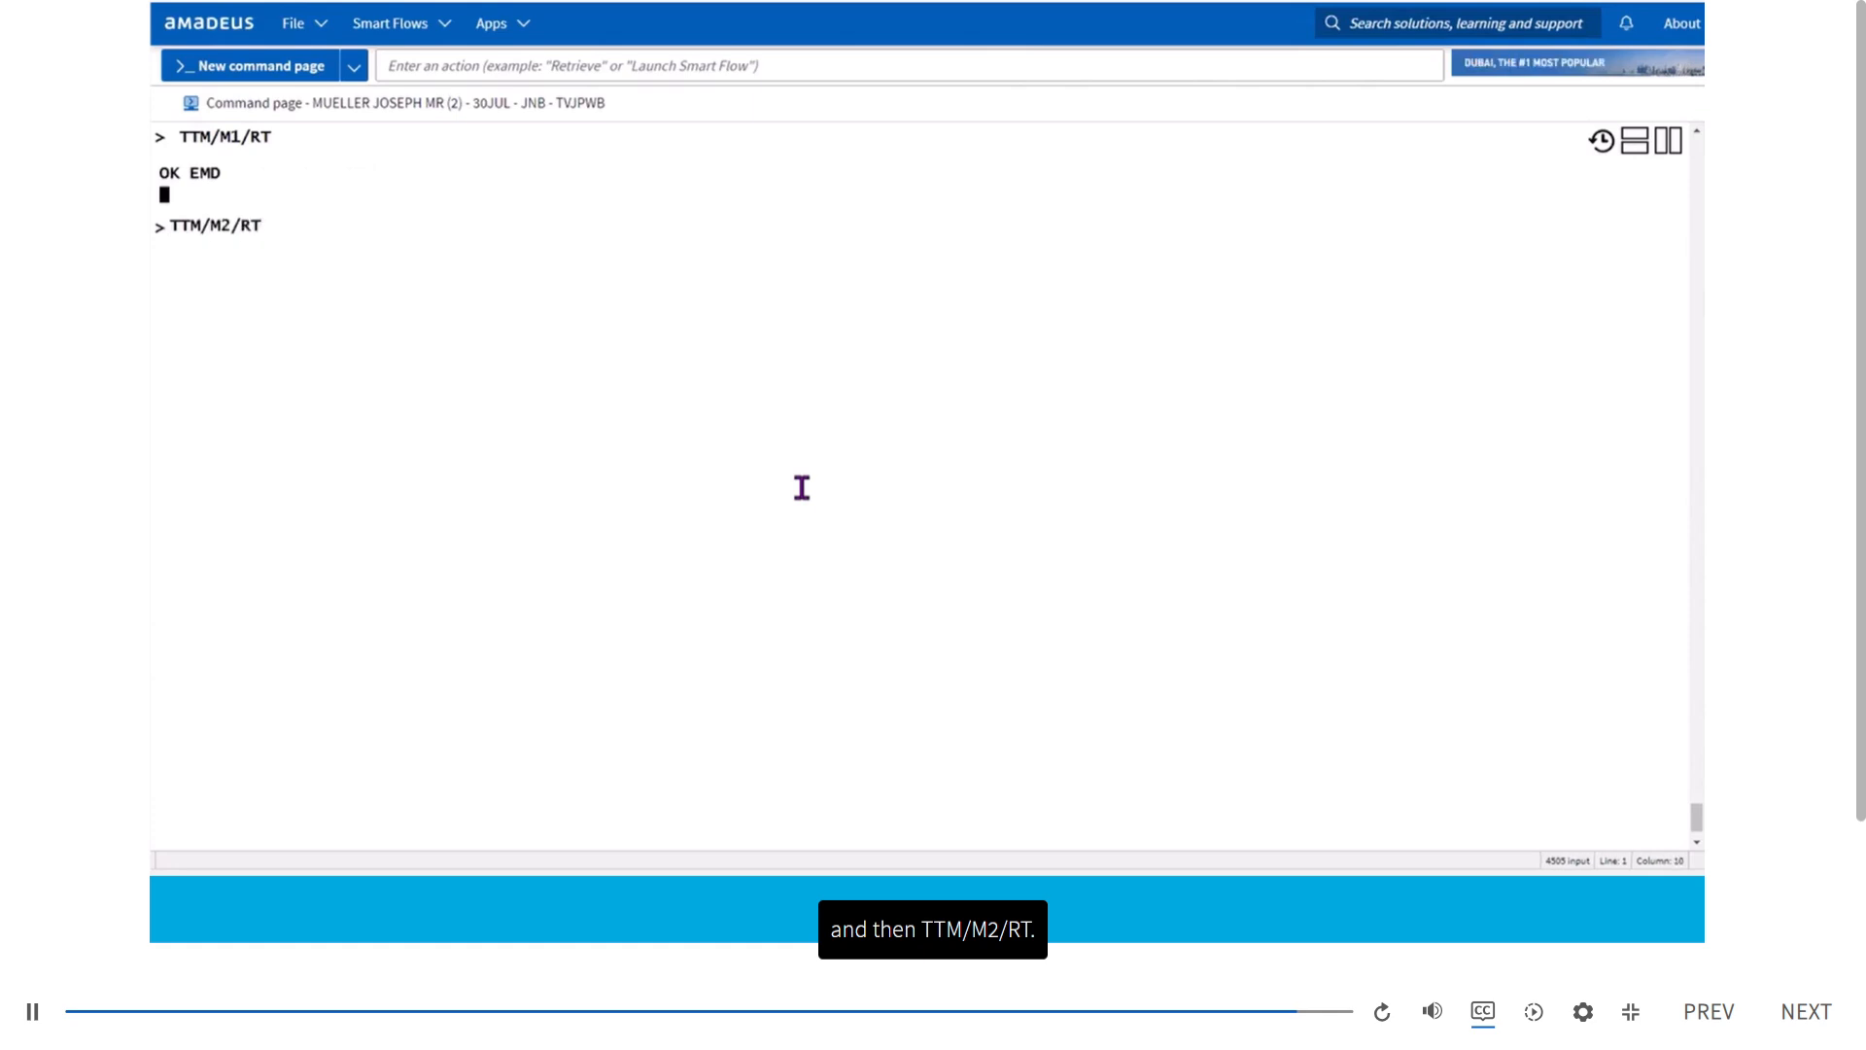
pyautogui.press('Return')
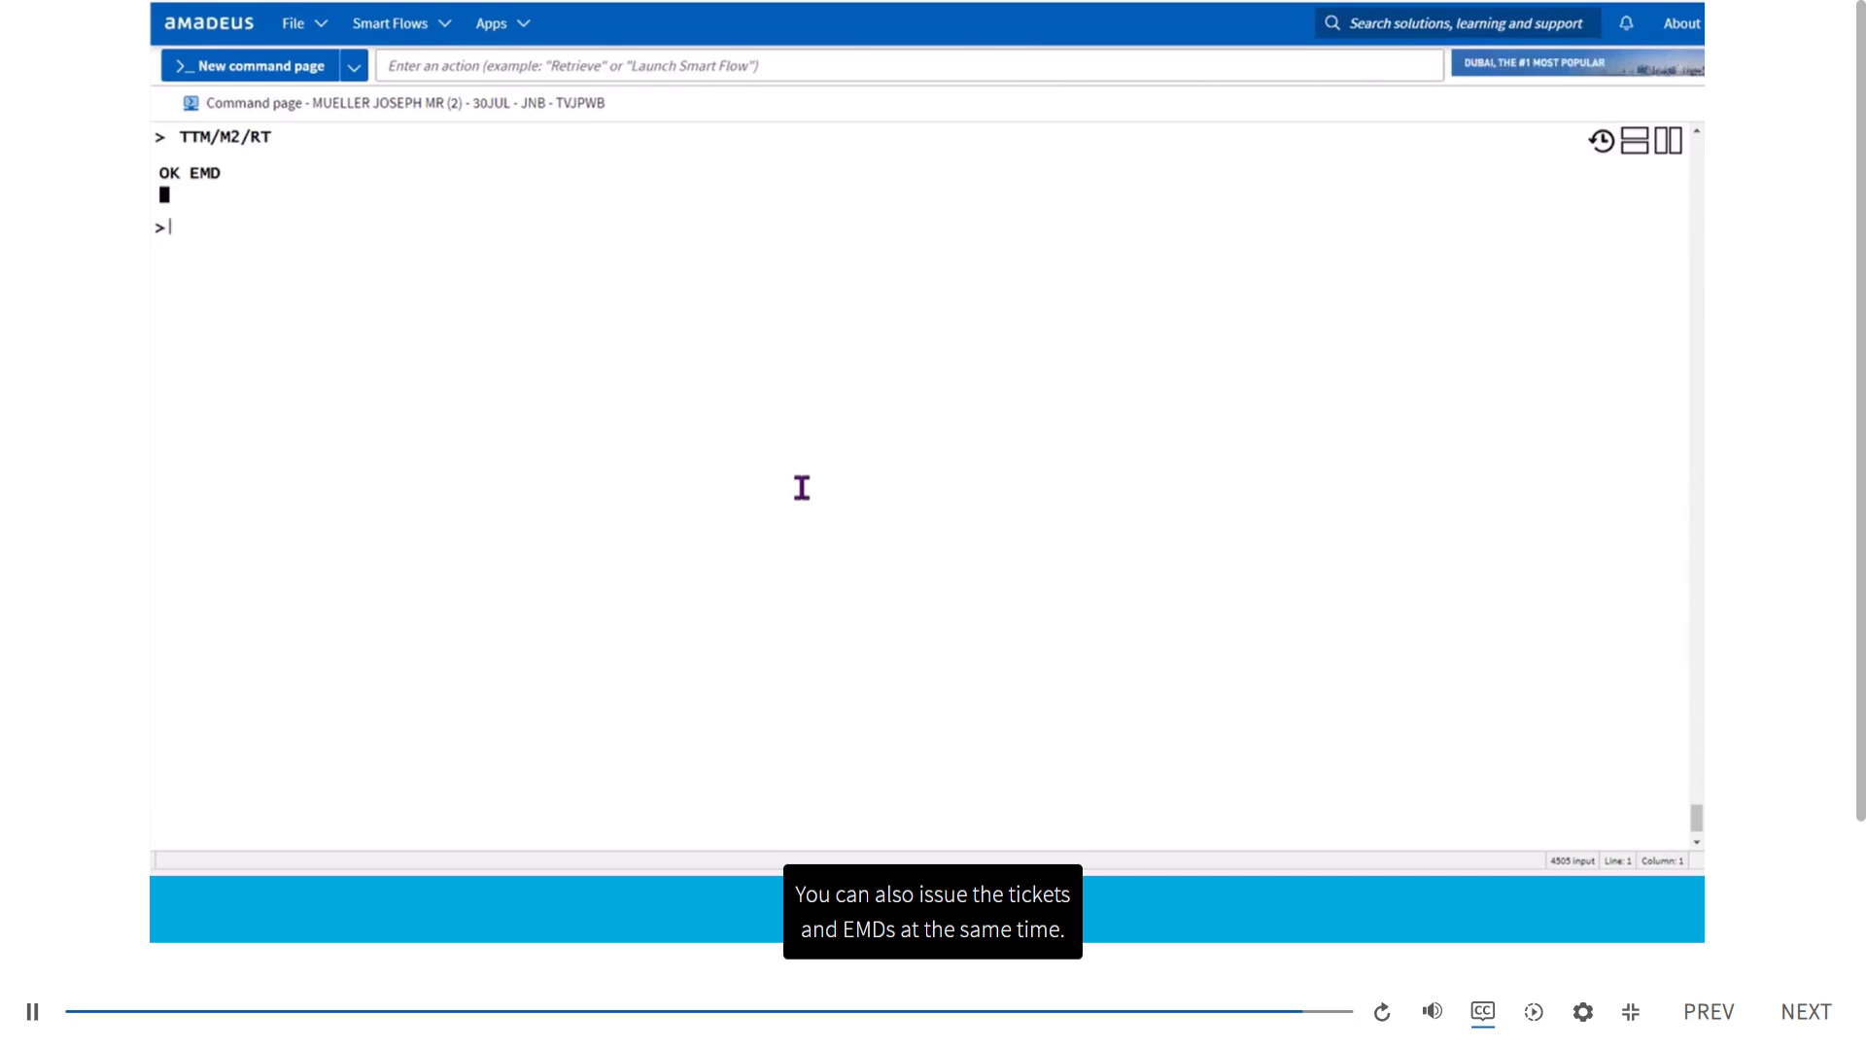
pyautogui.write('TTP/T')
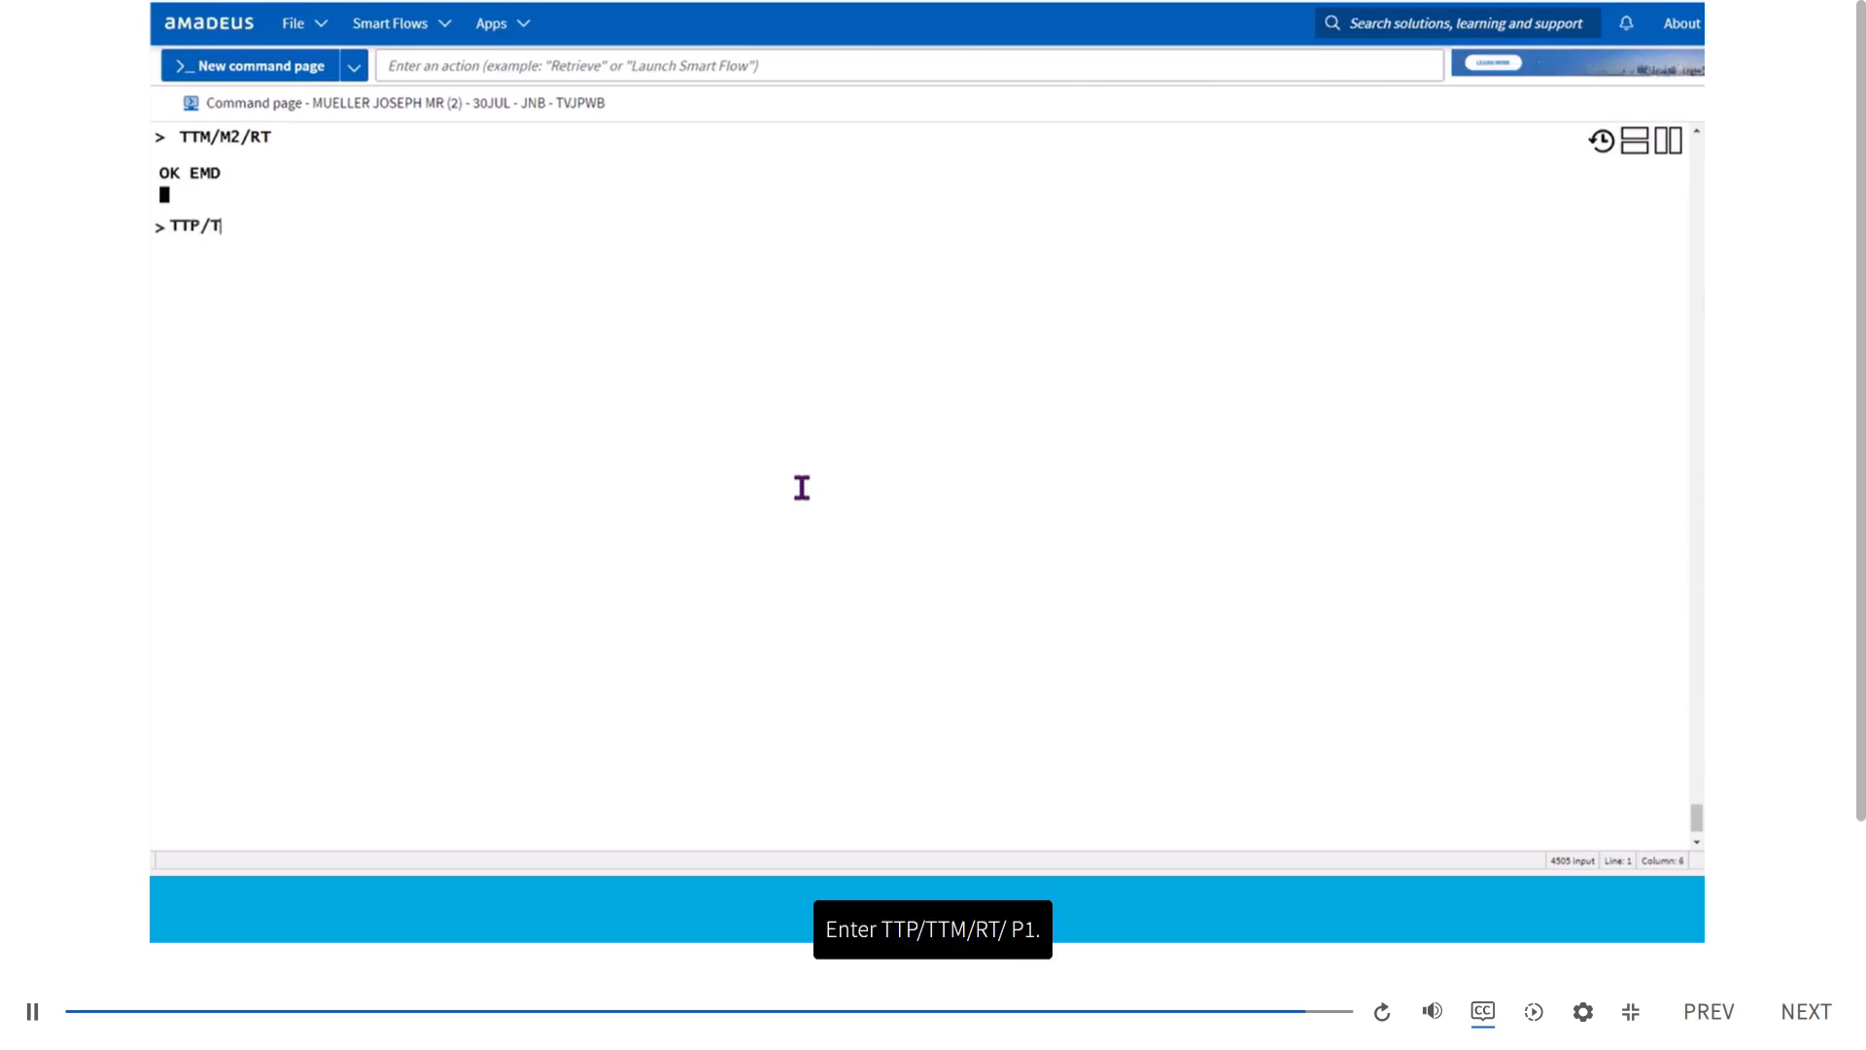
pyautogui.write('TM/RT/P1')
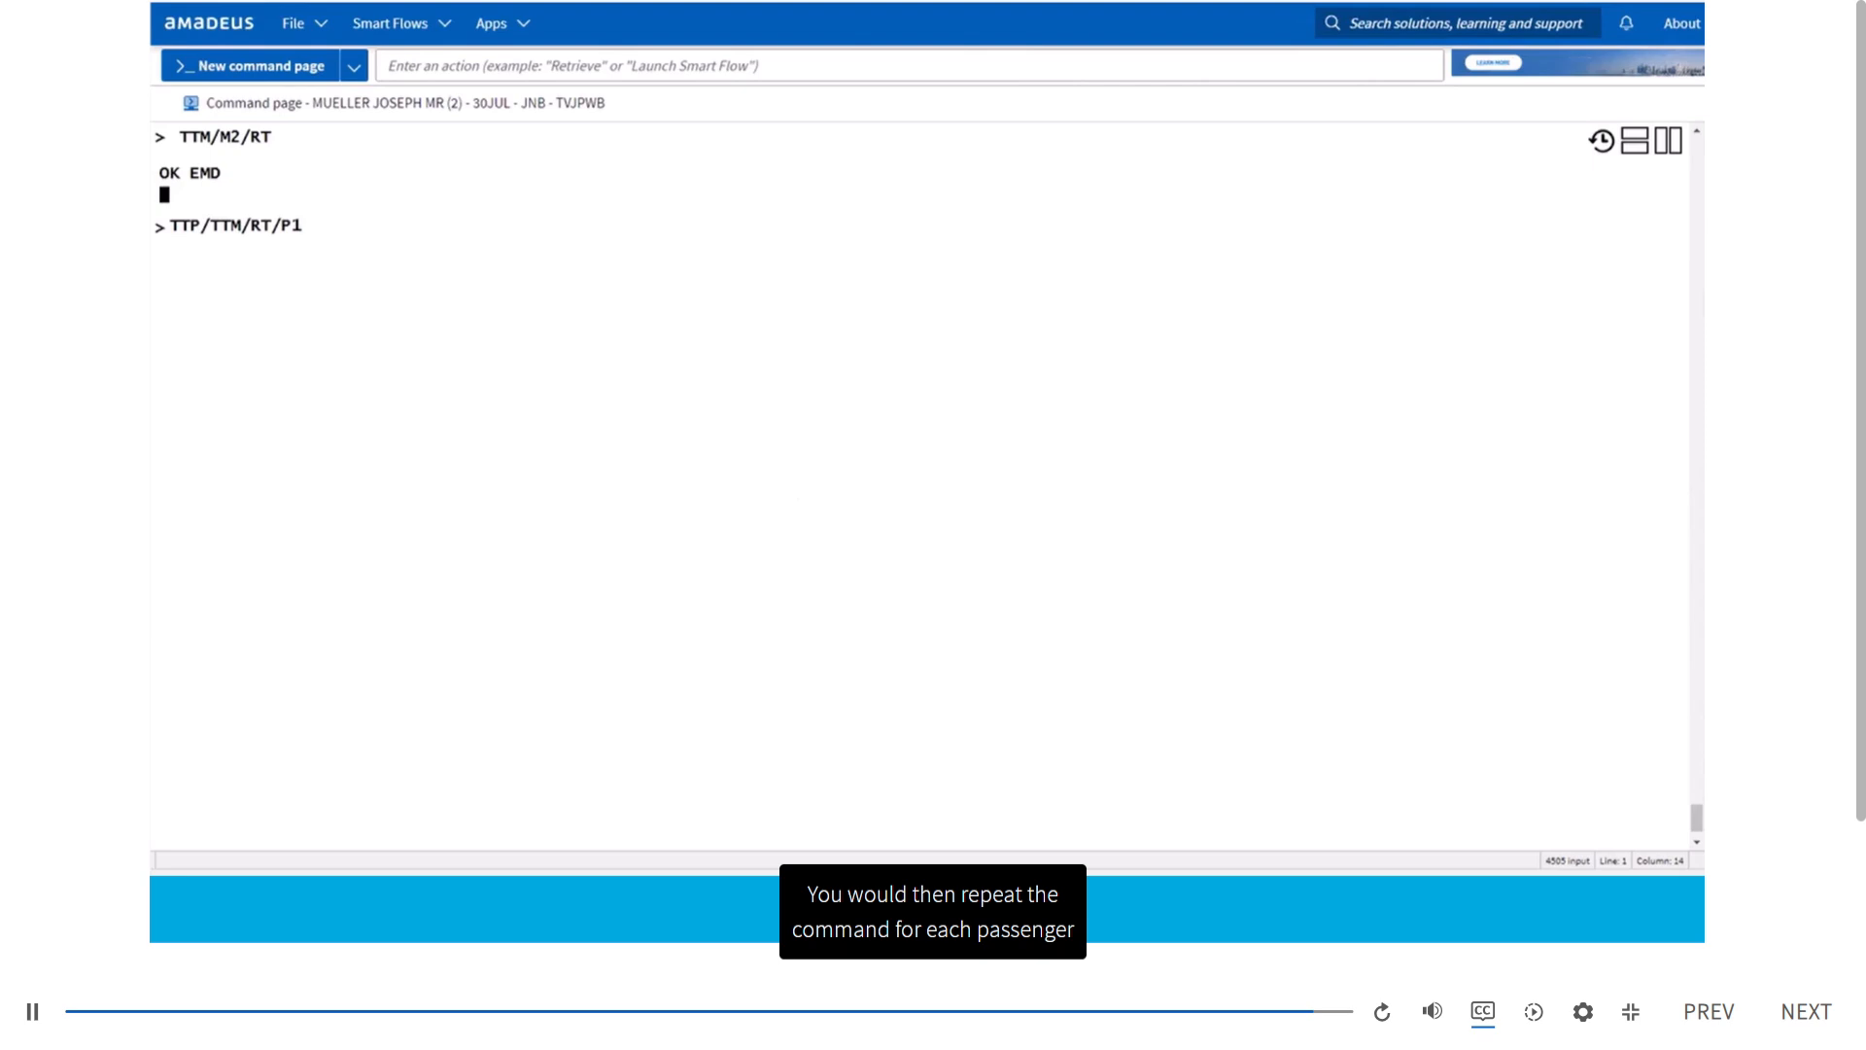
pyautogui.press('BackSpace')
pyautogui.press('BackSpace')
pyautogui.press('BackSpace')
pyautogui.press('BackSpace')
pyautogui.press('BackSpace')
pyautogui.press('BackSpace')
pyautogui.press('BackSpace')
pyautogui.press('BackSpace')
pyautogui.press('BackSpace')
pyautogui.press('BackSpace')
pyautogui.press('BackSpace')
pyautogui.press('BackSpace')
pyautogui.press('BackSpace')
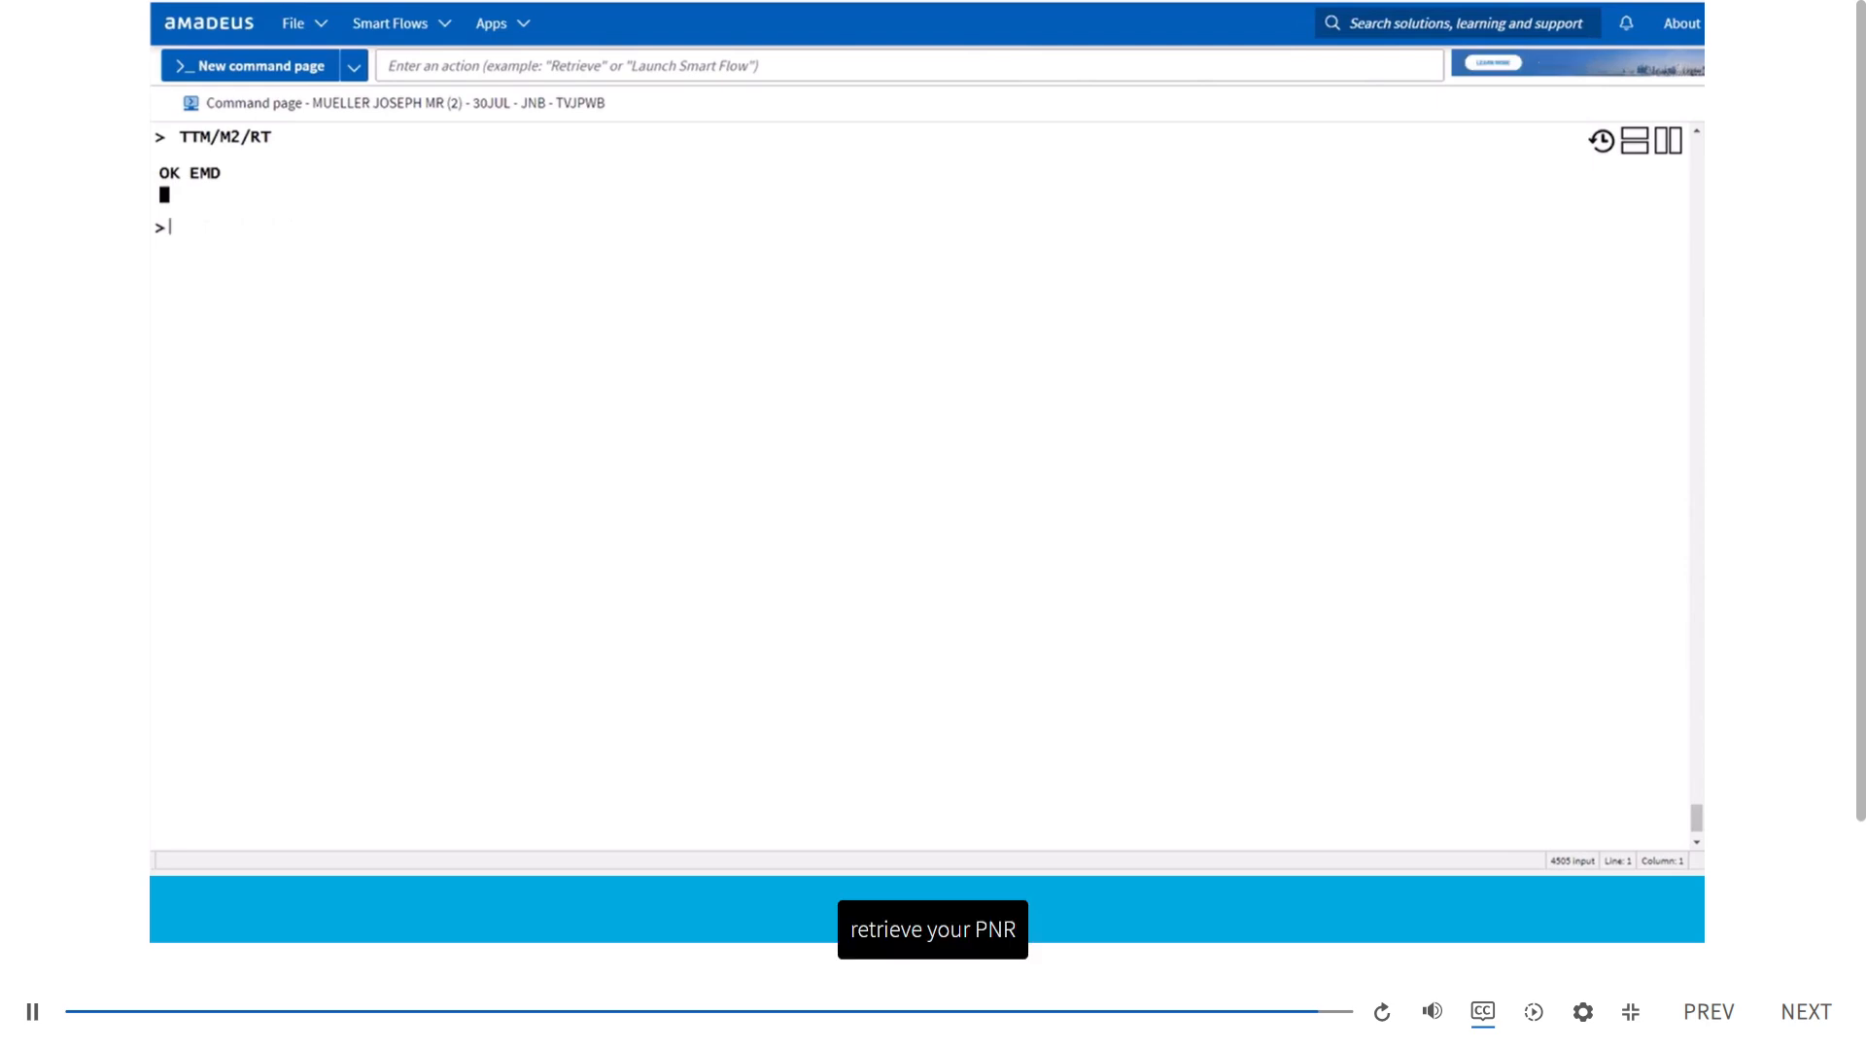
# Redisplay the PNR with RT and display the EMD record from line 12 with EWD/L12
pyautogui.write('RT')
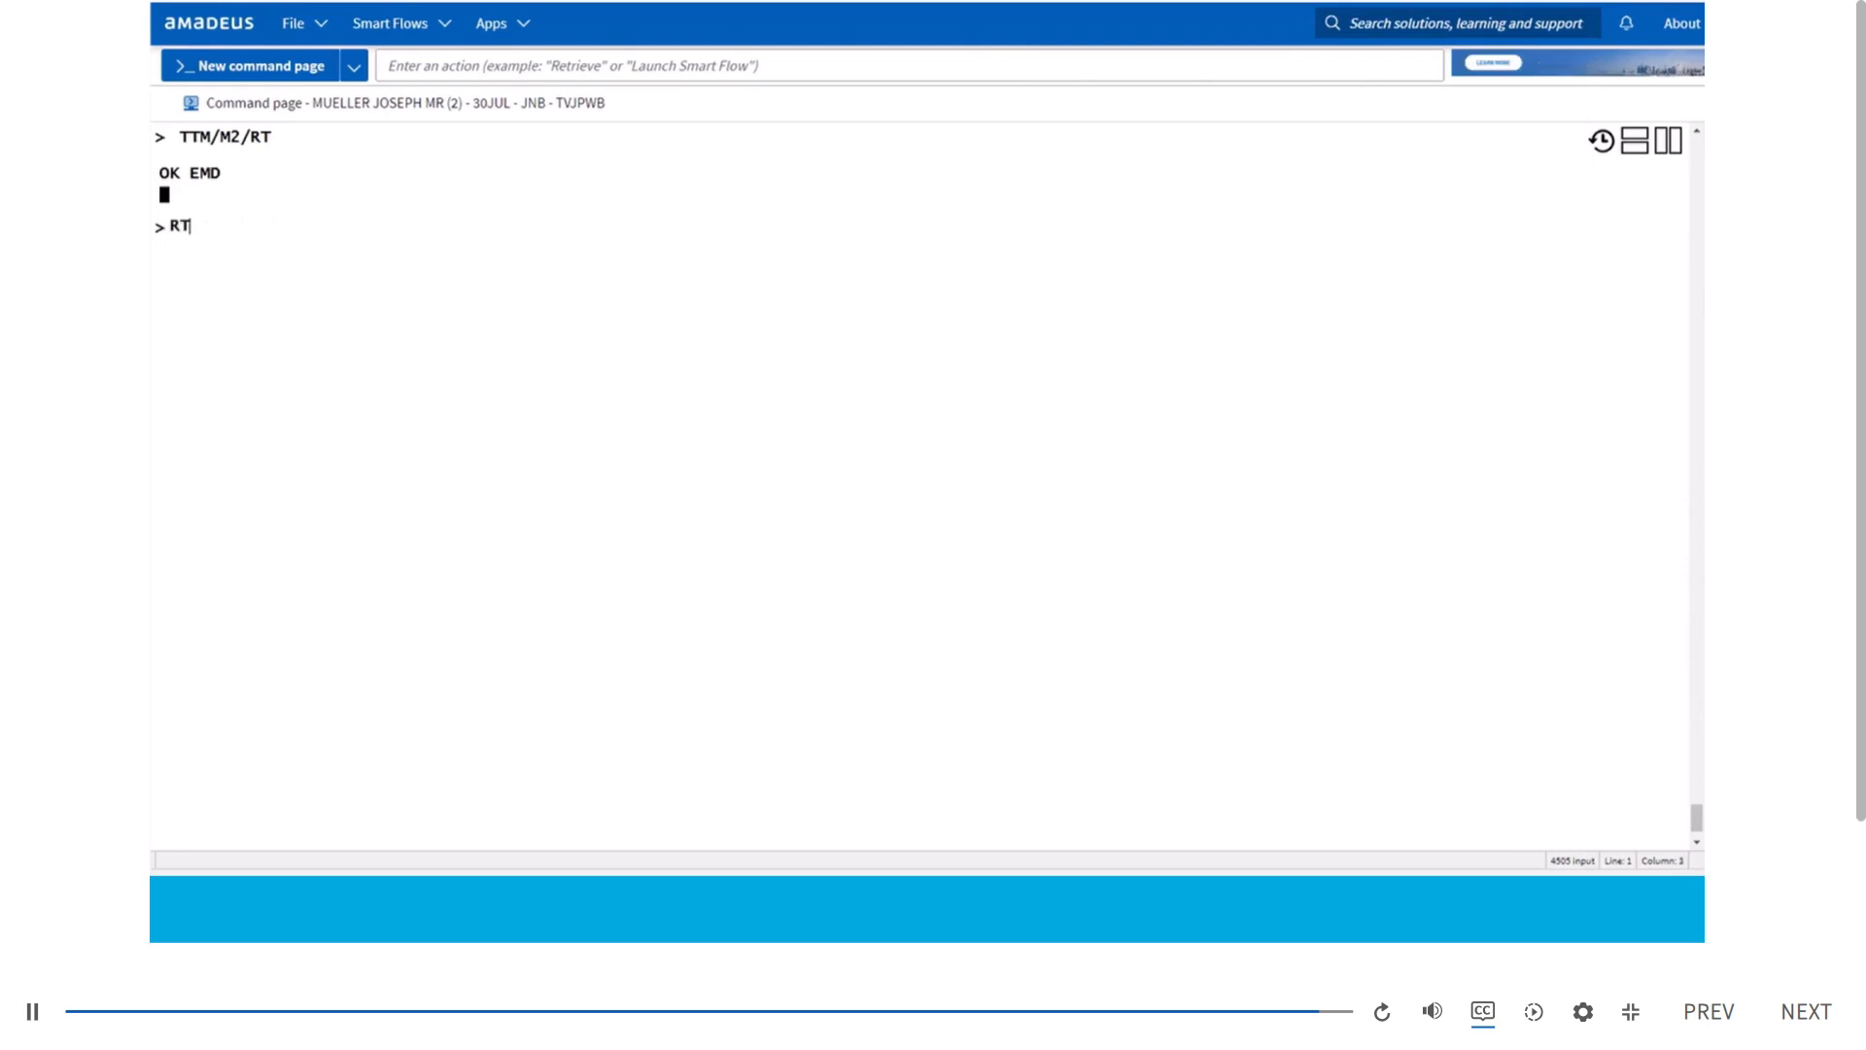
pyautogui.press('Return')
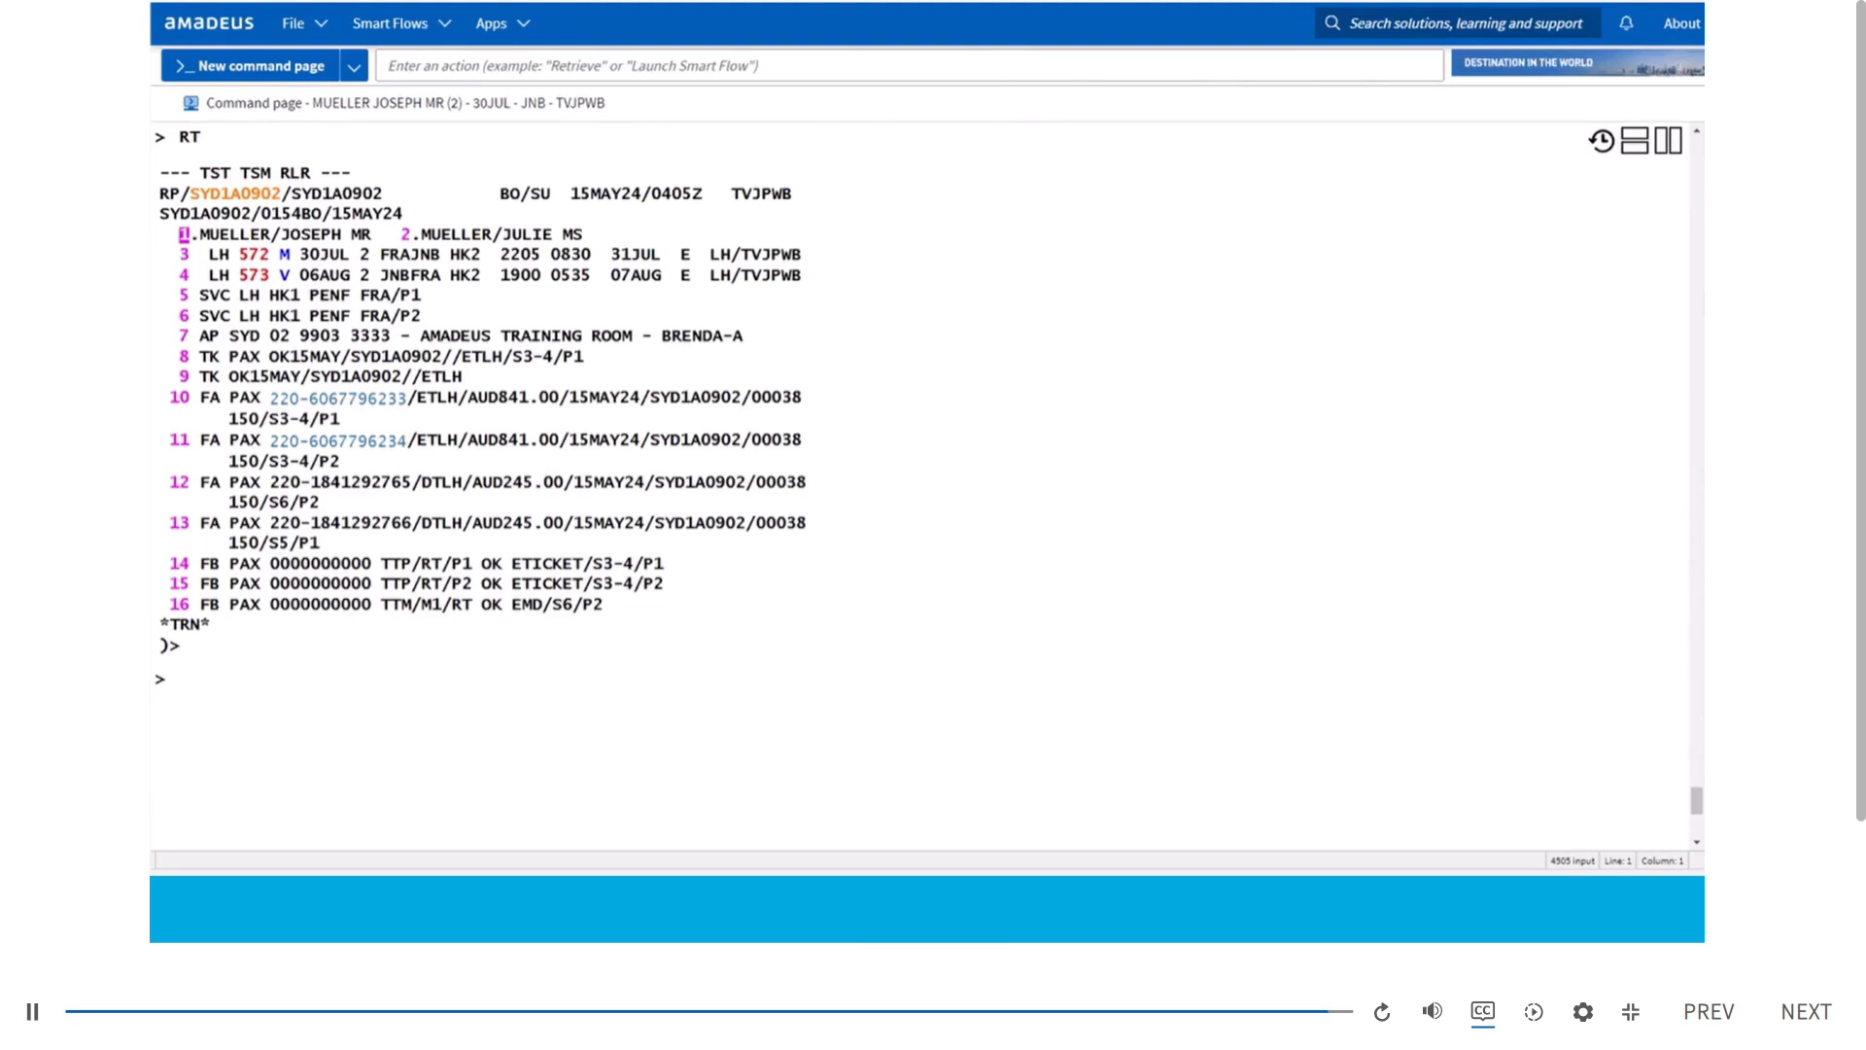
pyautogui.write('E')
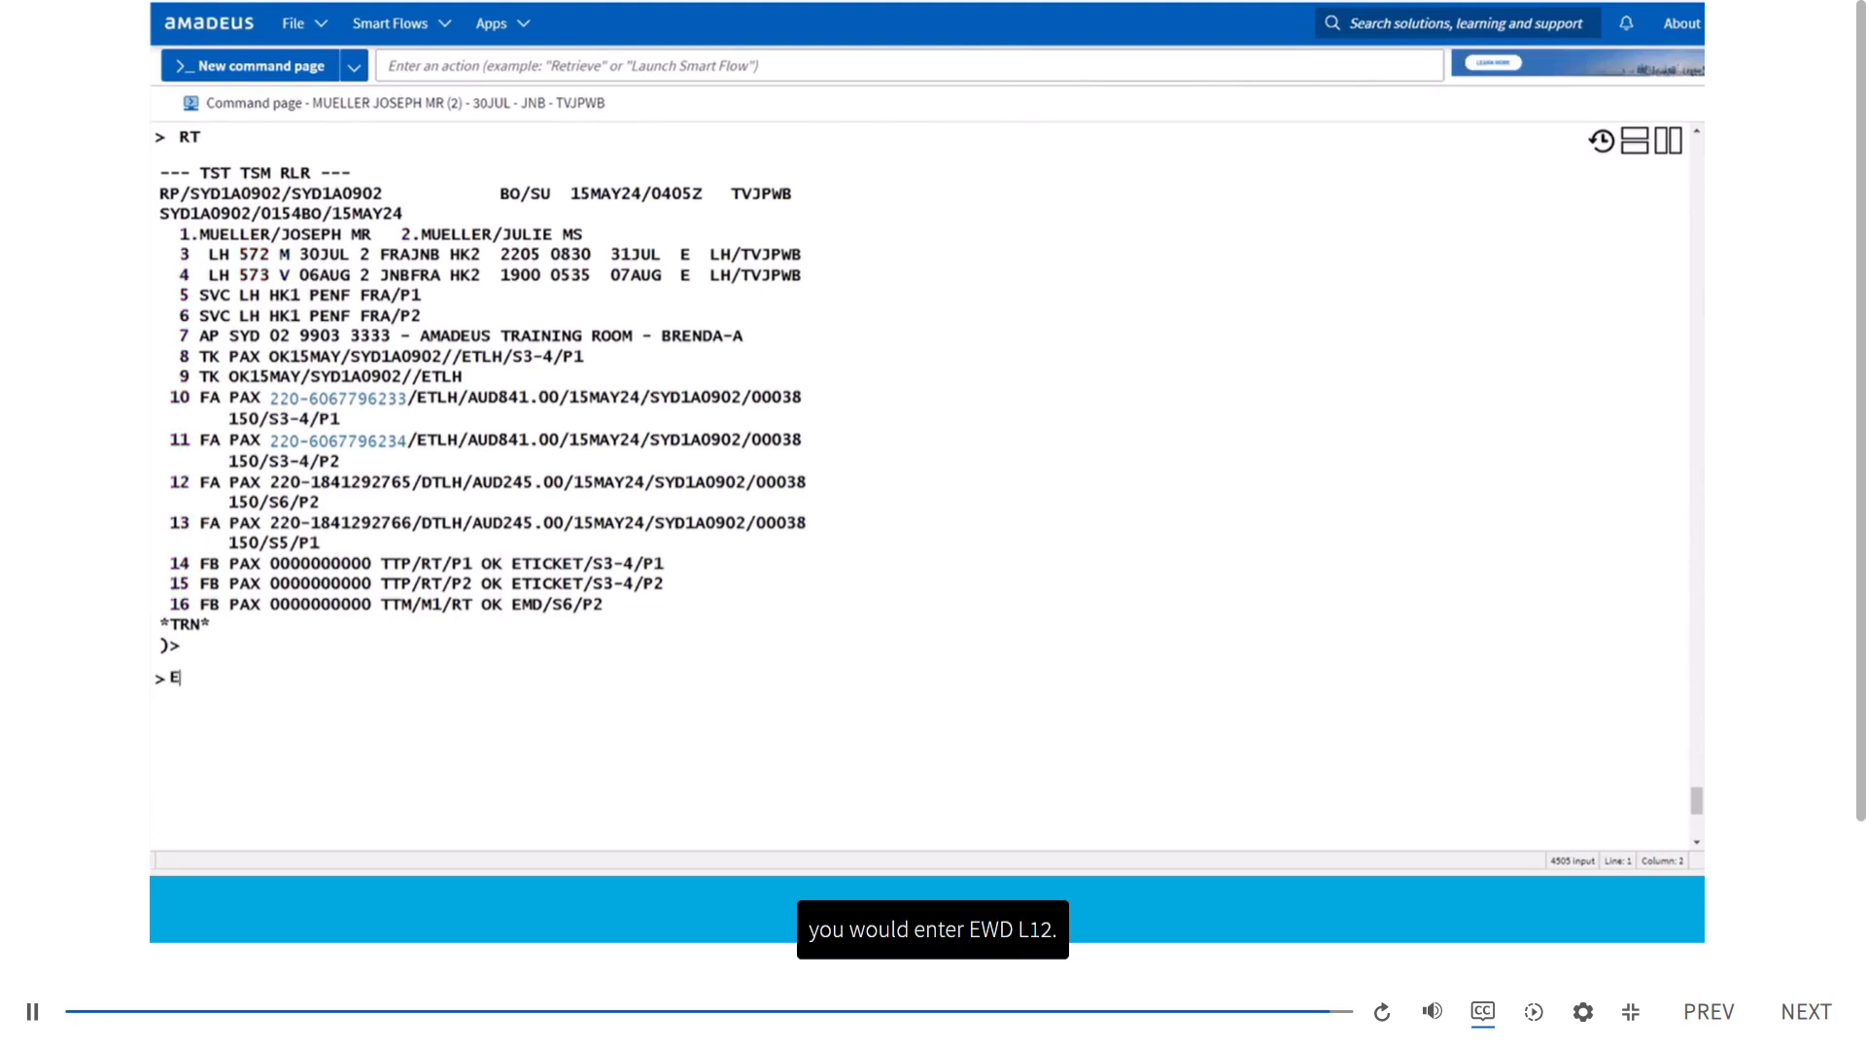
pyautogui.write('WD/L12')
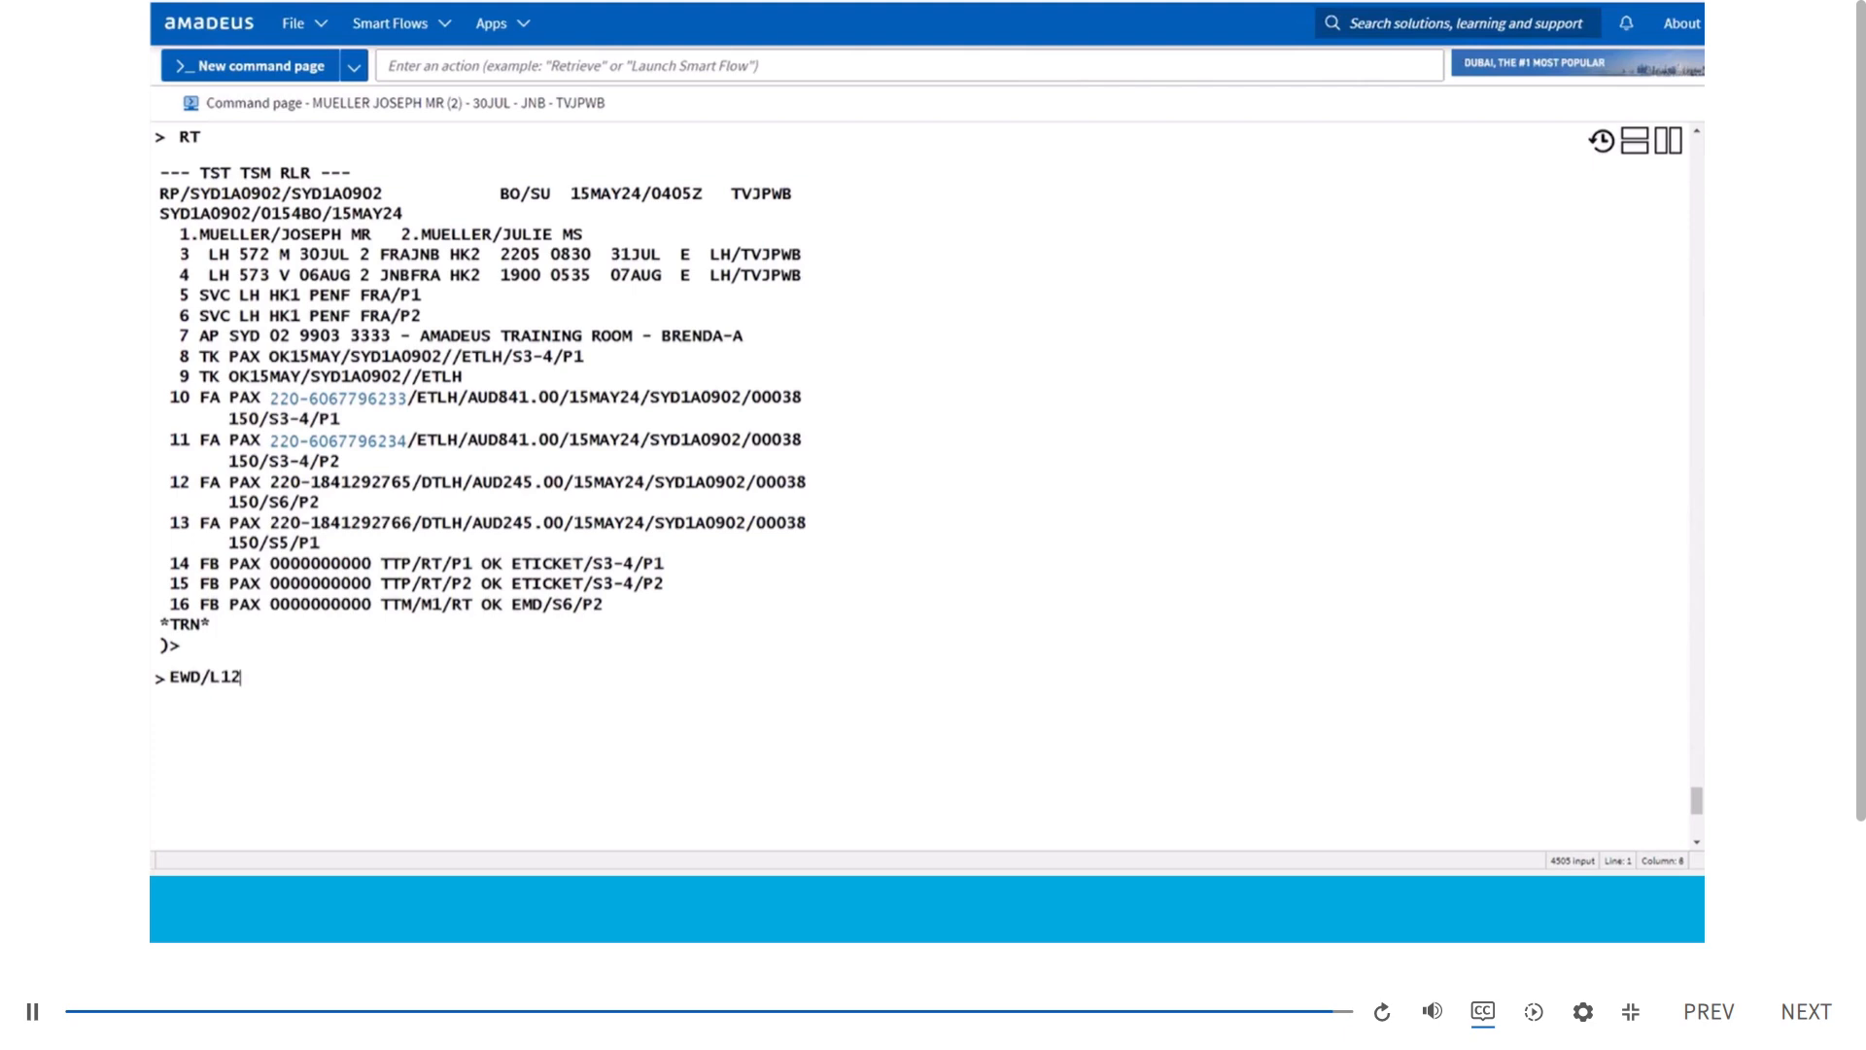
pyautogui.press('Return')
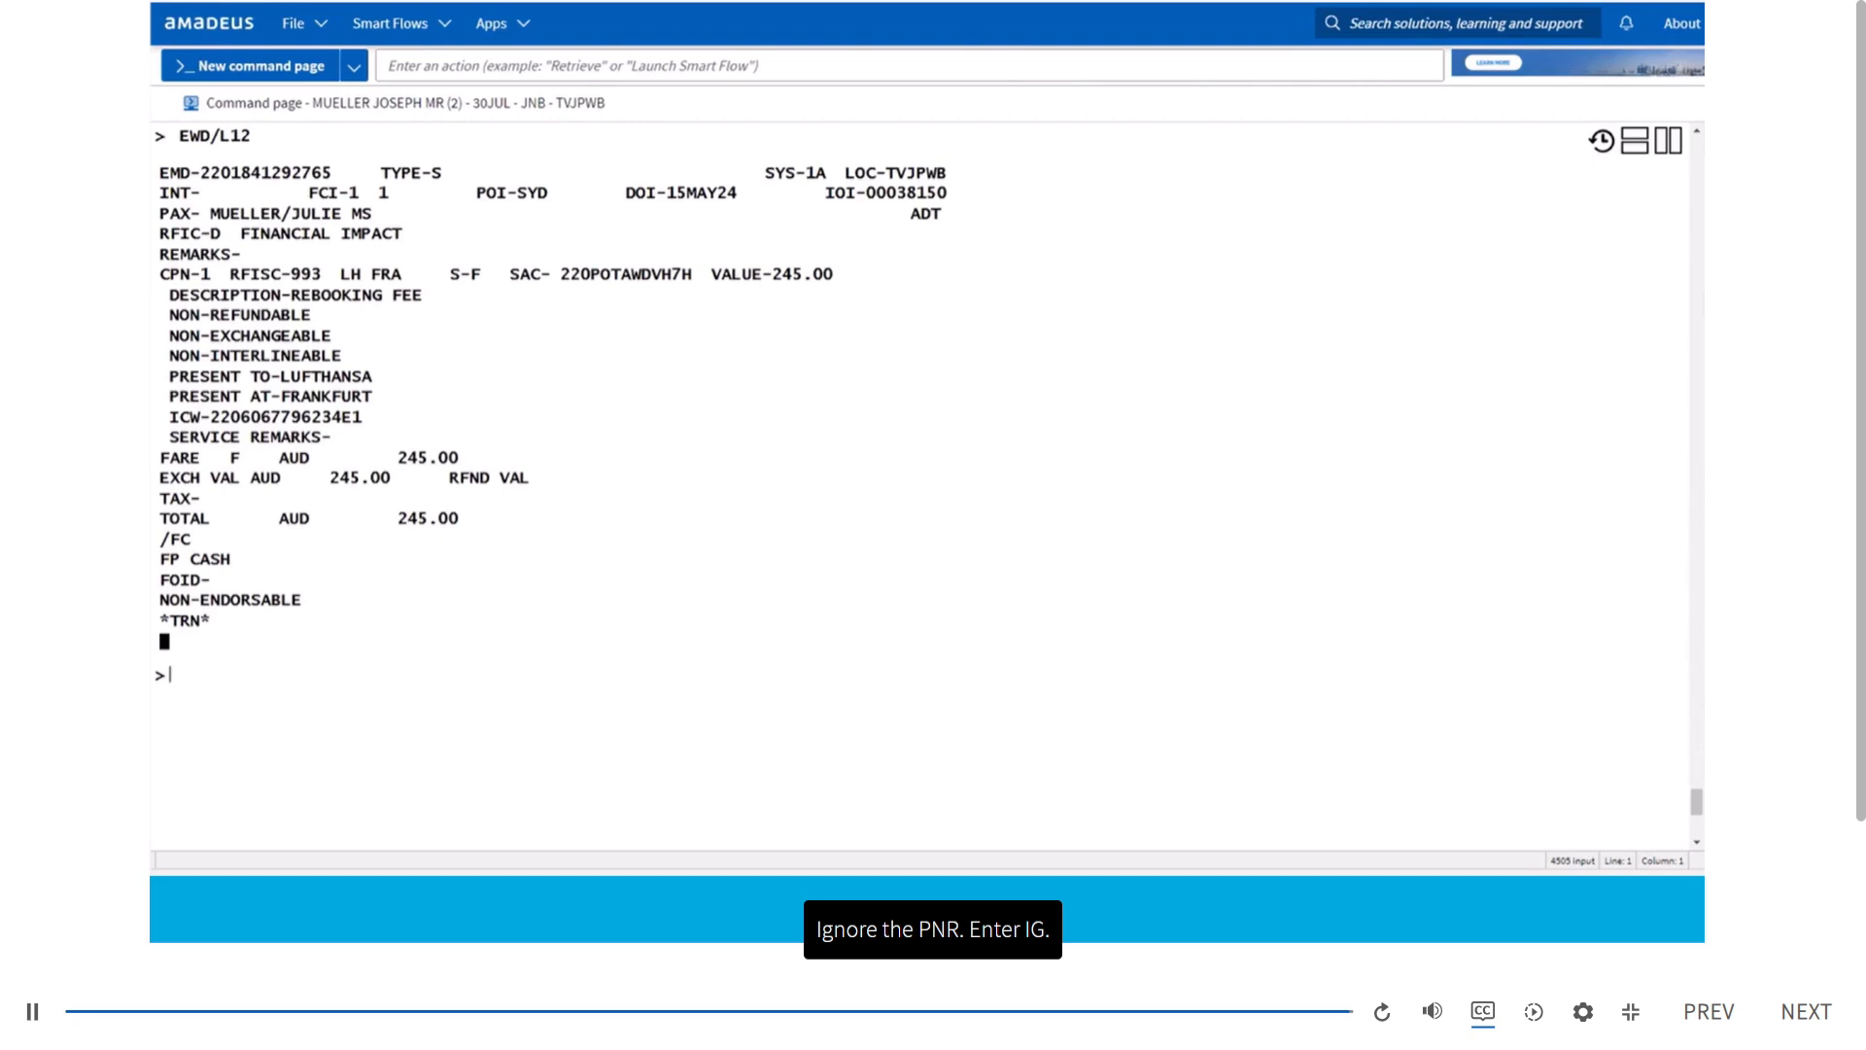
# Ignore the PNR with IG
pyautogui.write('IG')
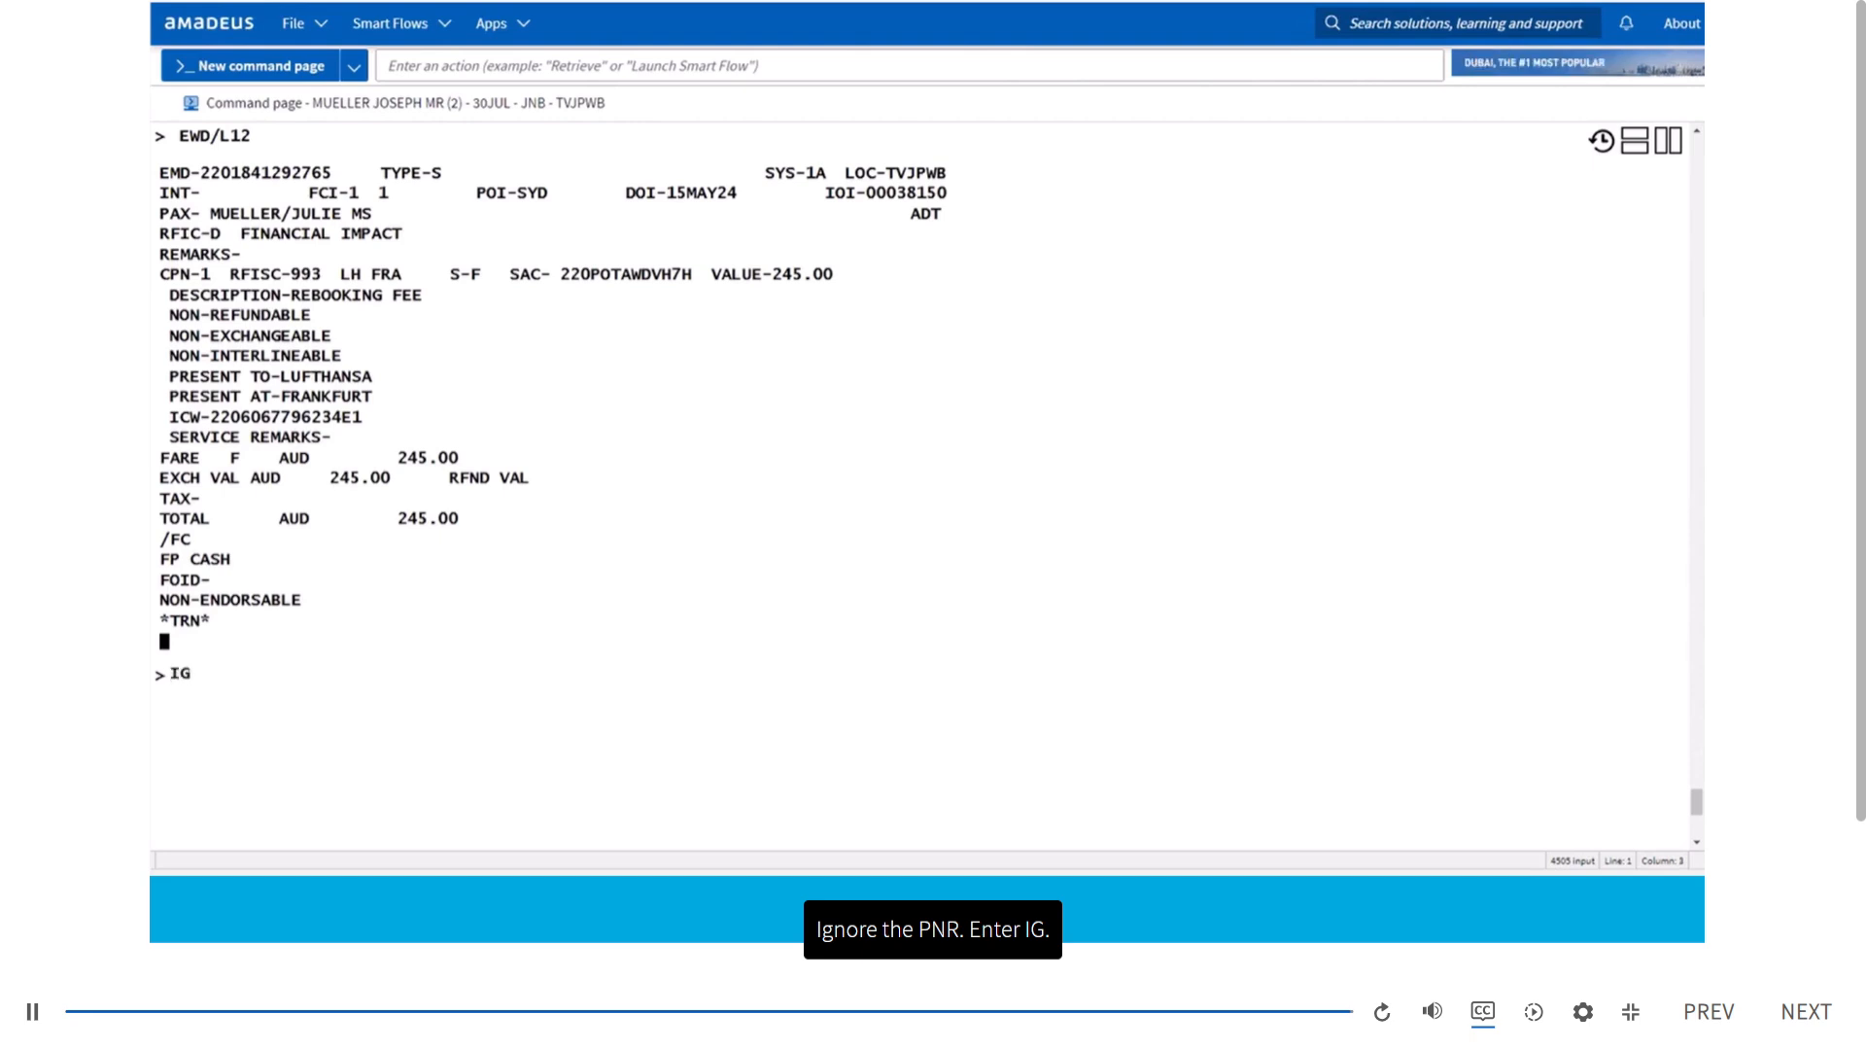
pyautogui.press('Return')
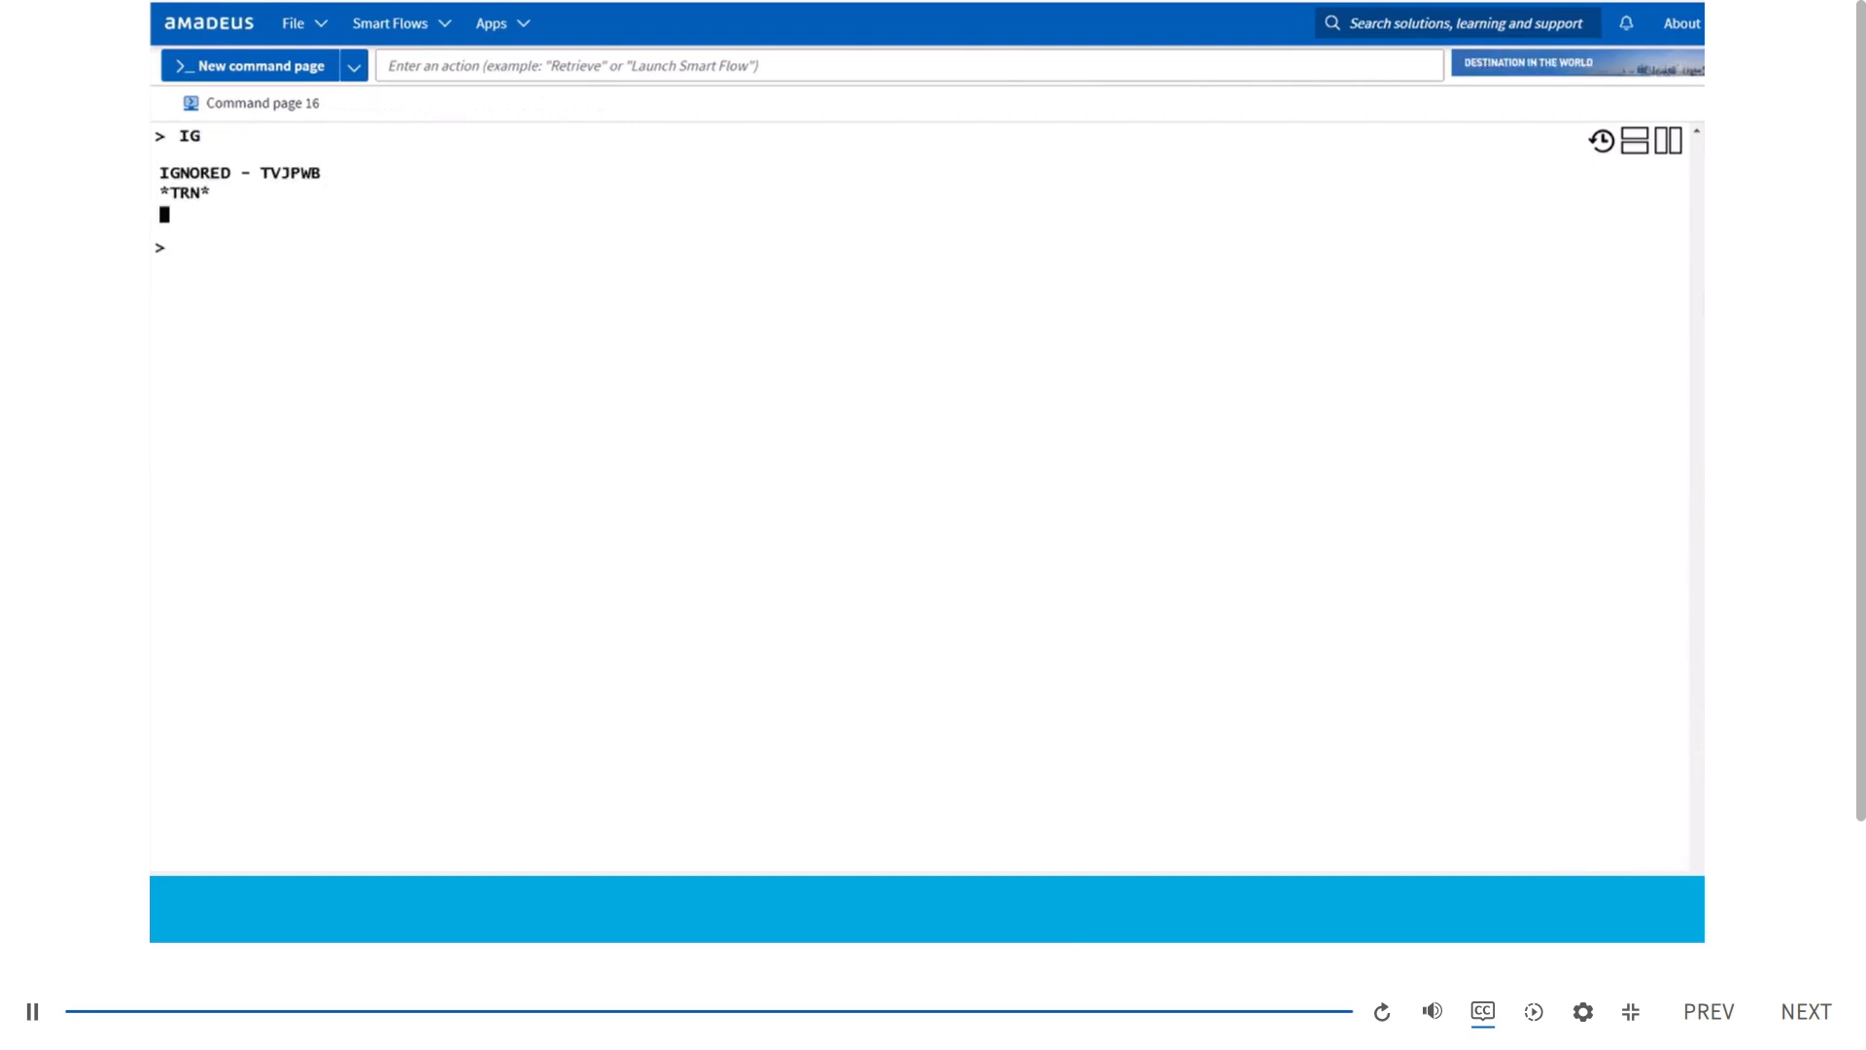